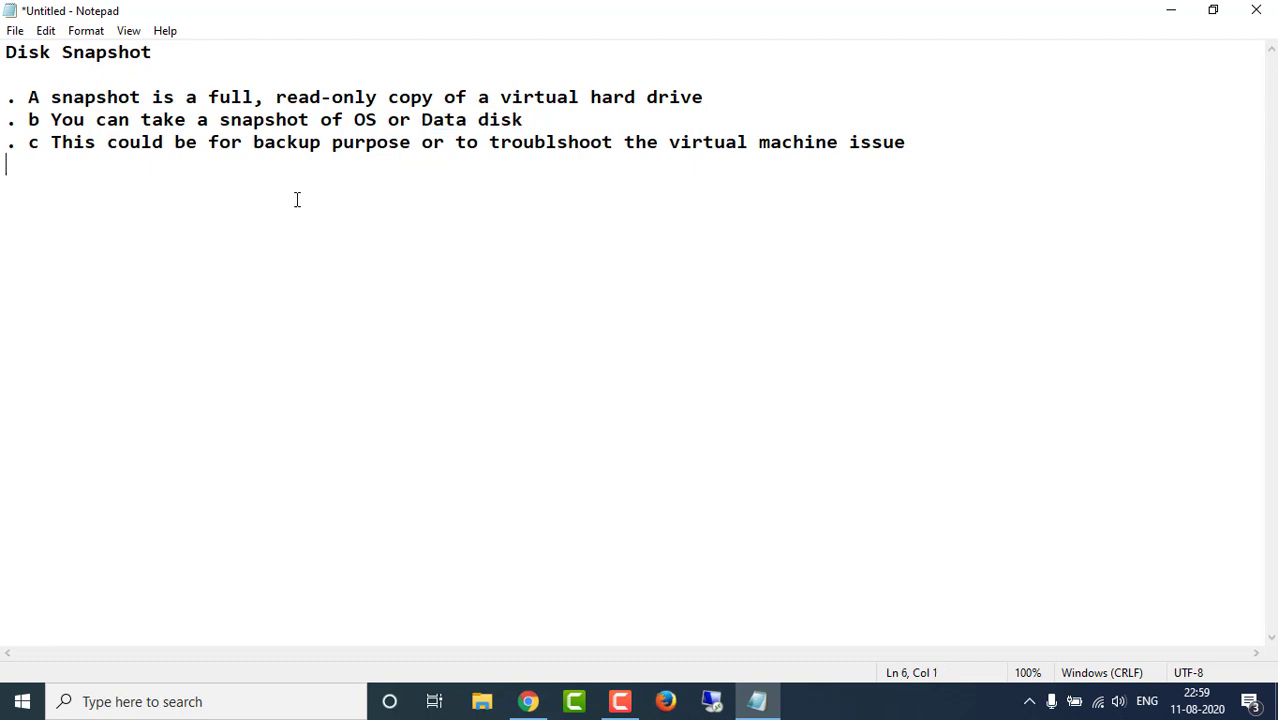
pyautogui.moveTo(89, 148); pyautogui.dragTo(420, 145)
pyautogui.moveTo(499, 143); pyautogui.dragTo(815, 157)
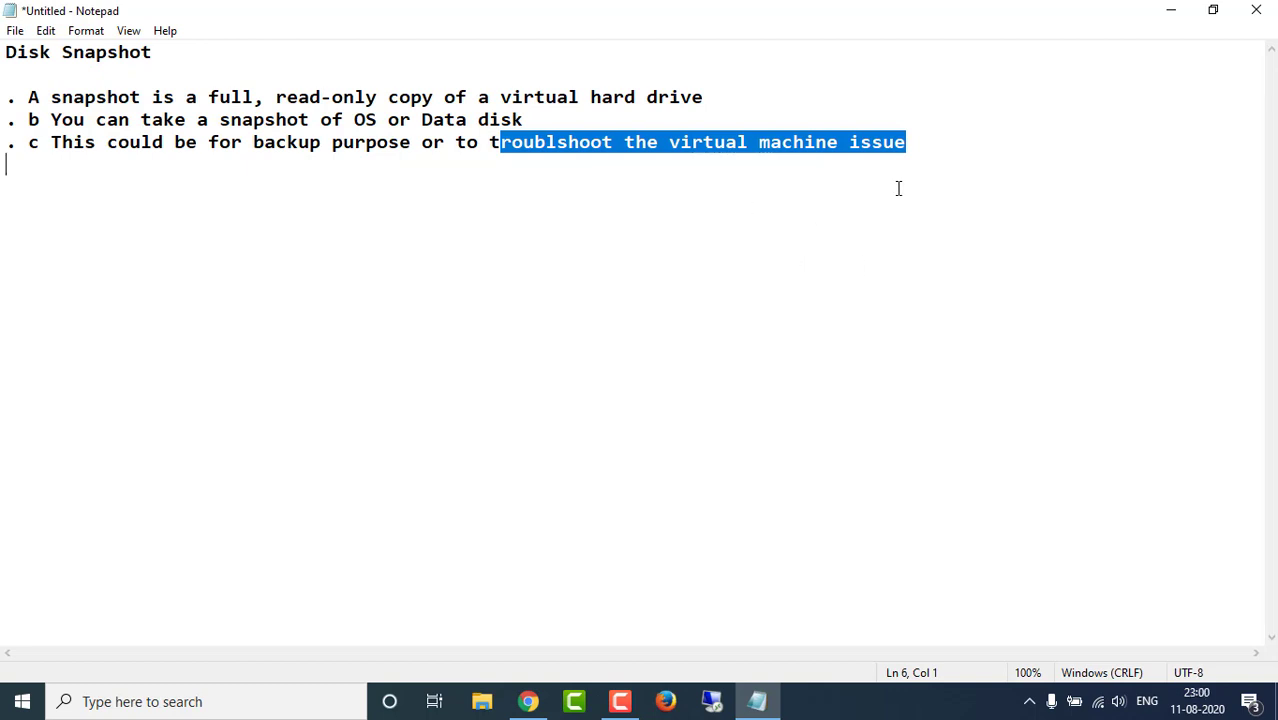
# Switch to the Azure portal, copy the study01 virtual machine's public IP address and start a Remote Desktop connection to 52.149.142.210
pyautogui.click(1170, 14)
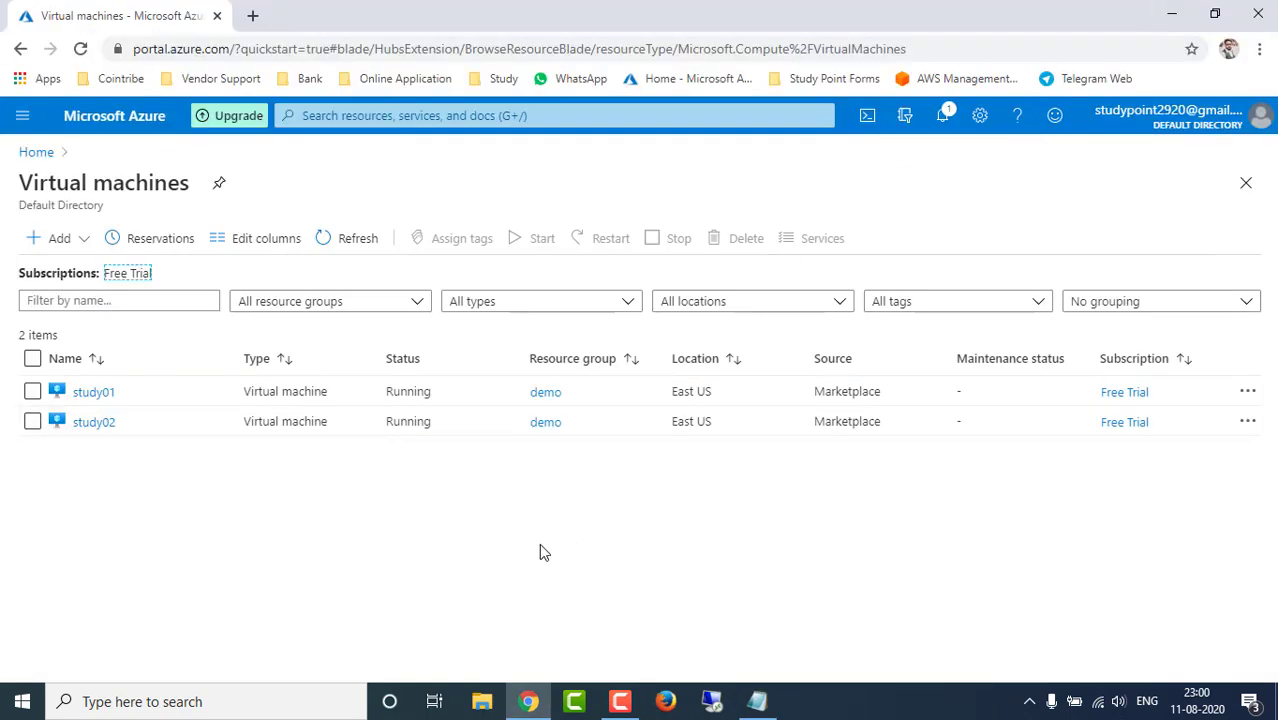
pyautogui.click(86, 396)
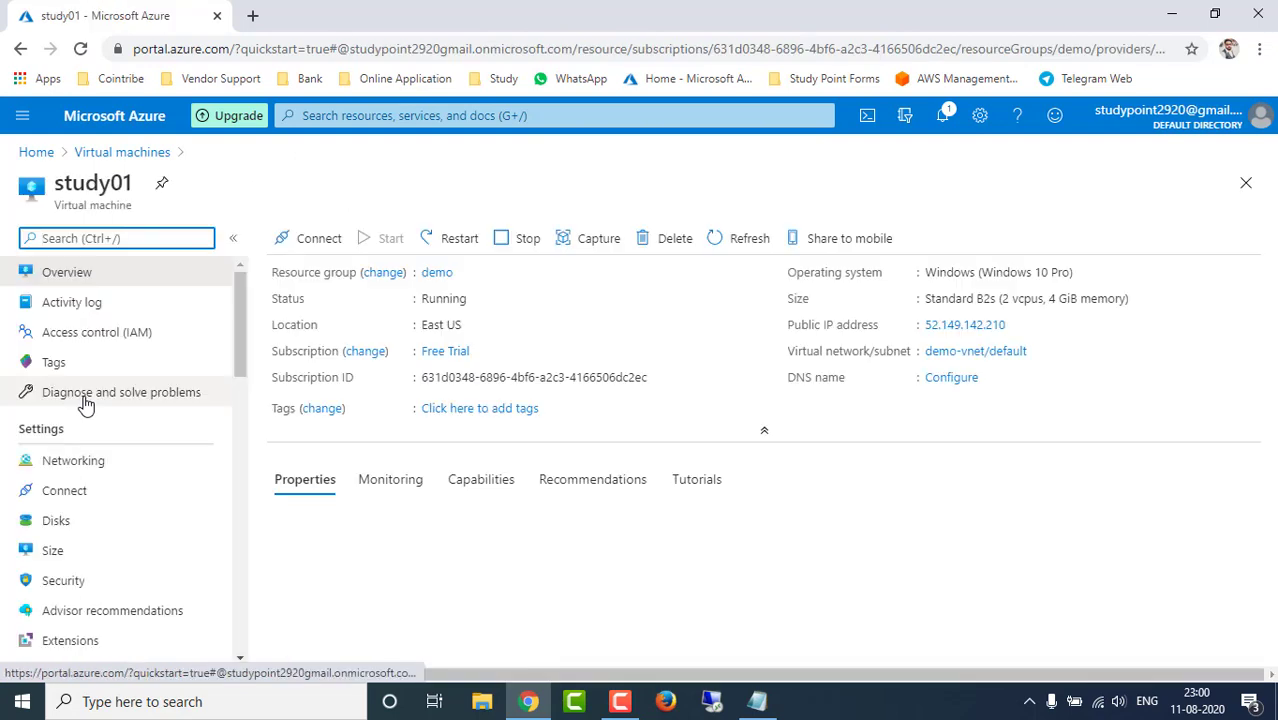
pyautogui.click(1008, 325)
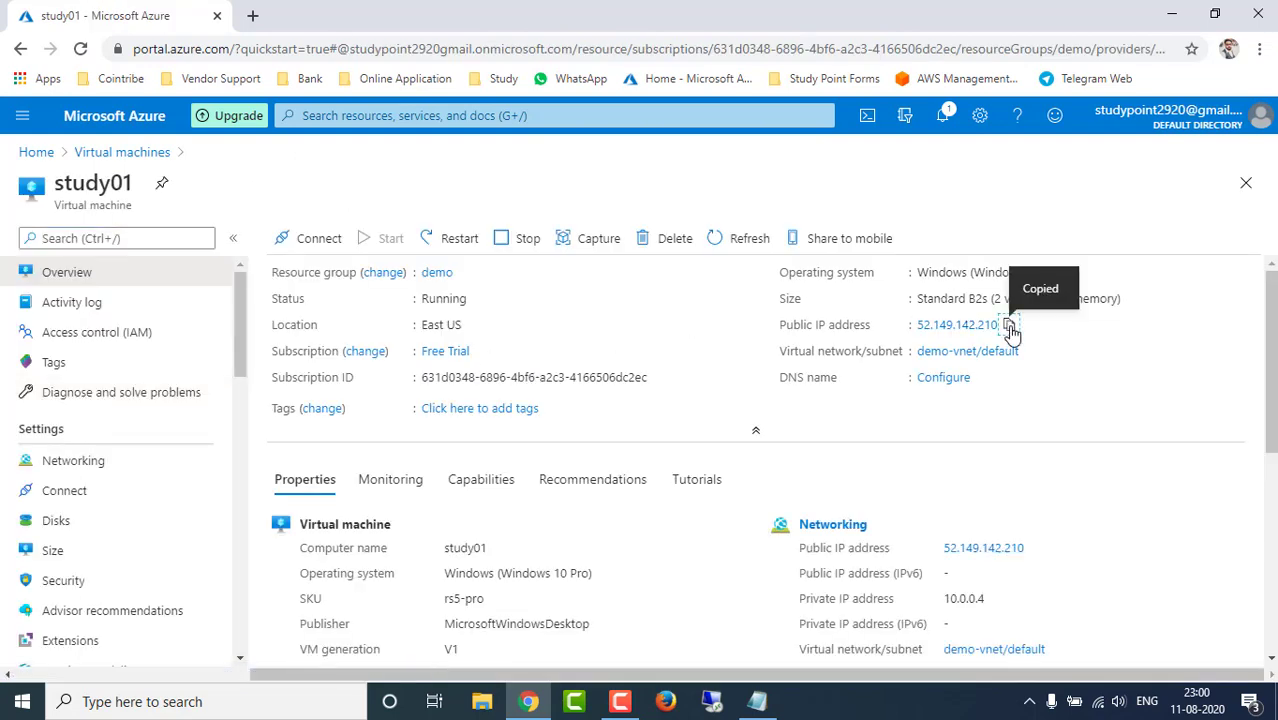
pyautogui.click(716, 703)
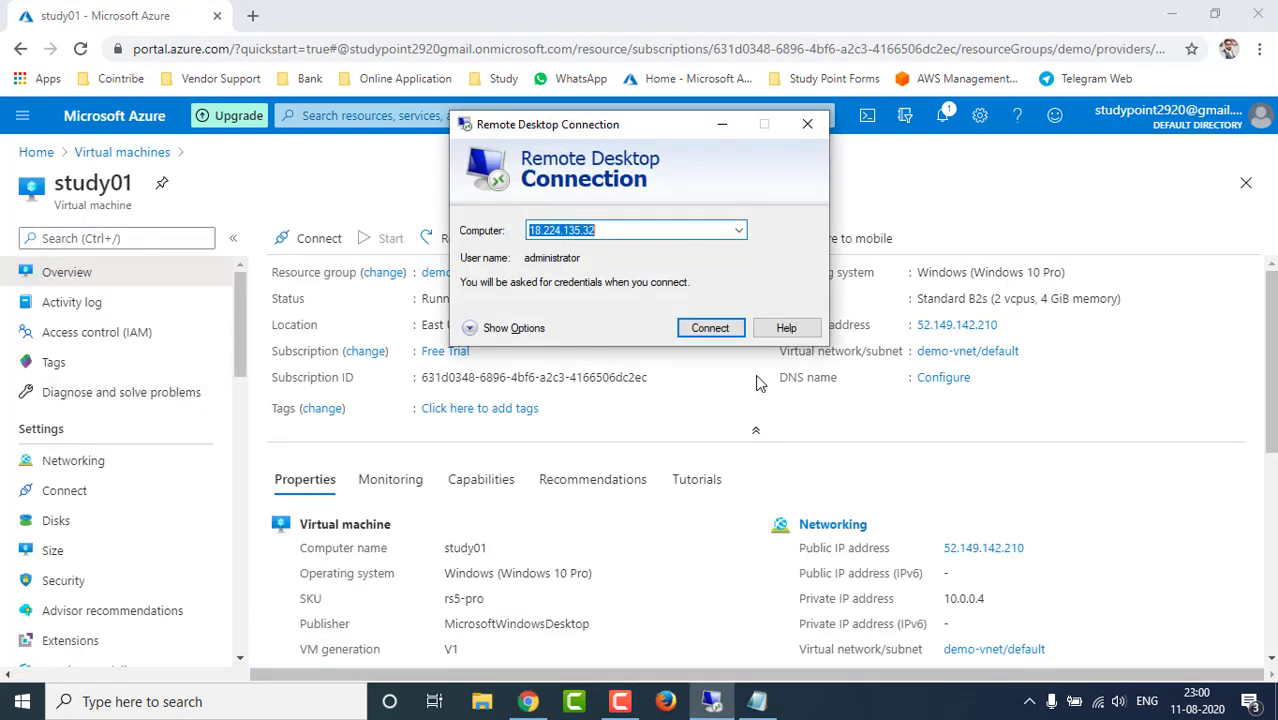
pyautogui.hotkey('ctrl', 'v')
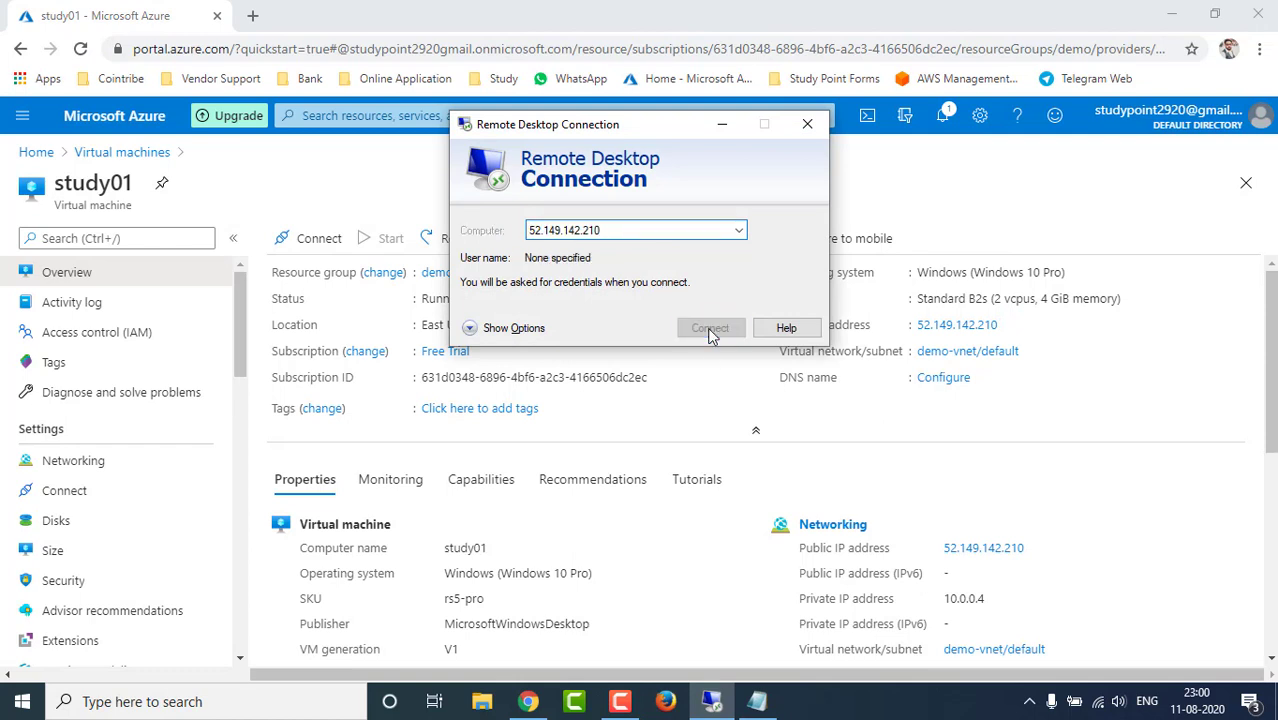
pyautogui.click(710, 330)
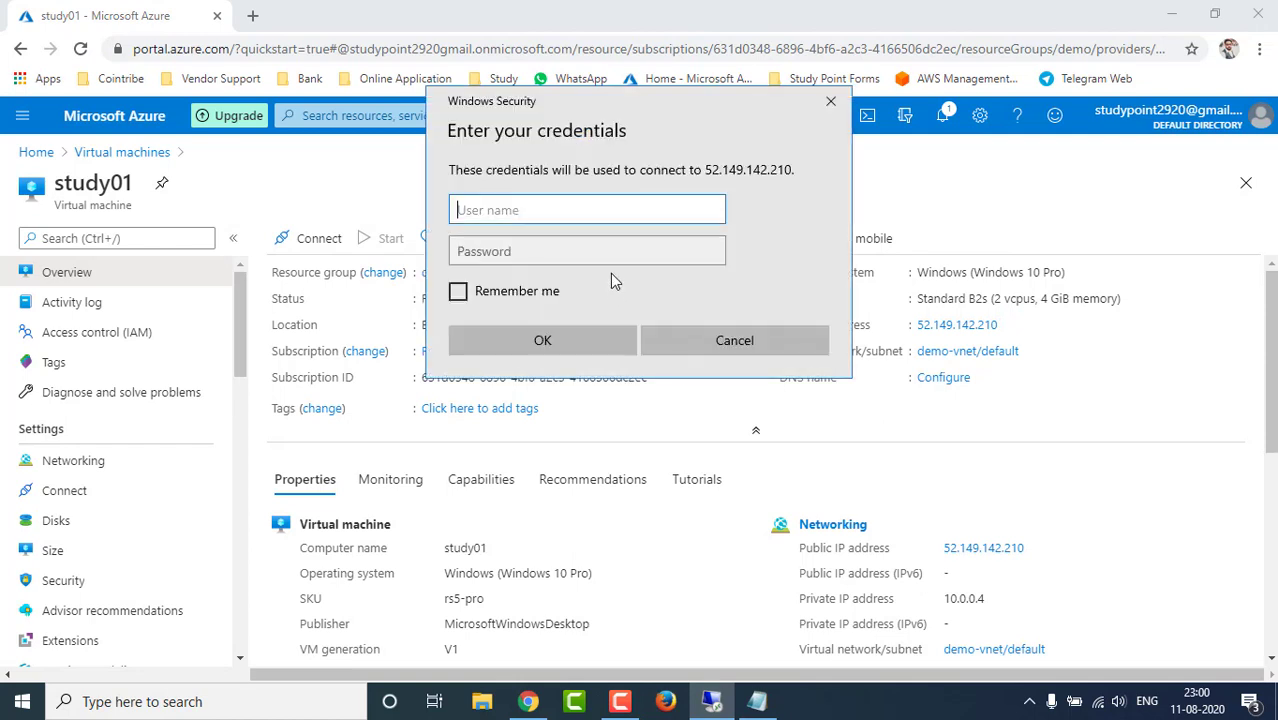
# Sign in to study01 with the user name study and the account password, accepting the untrusted certificate
pyautogui.write('study')
pyautogui.press('Tab')
pyautogui.write('*****')
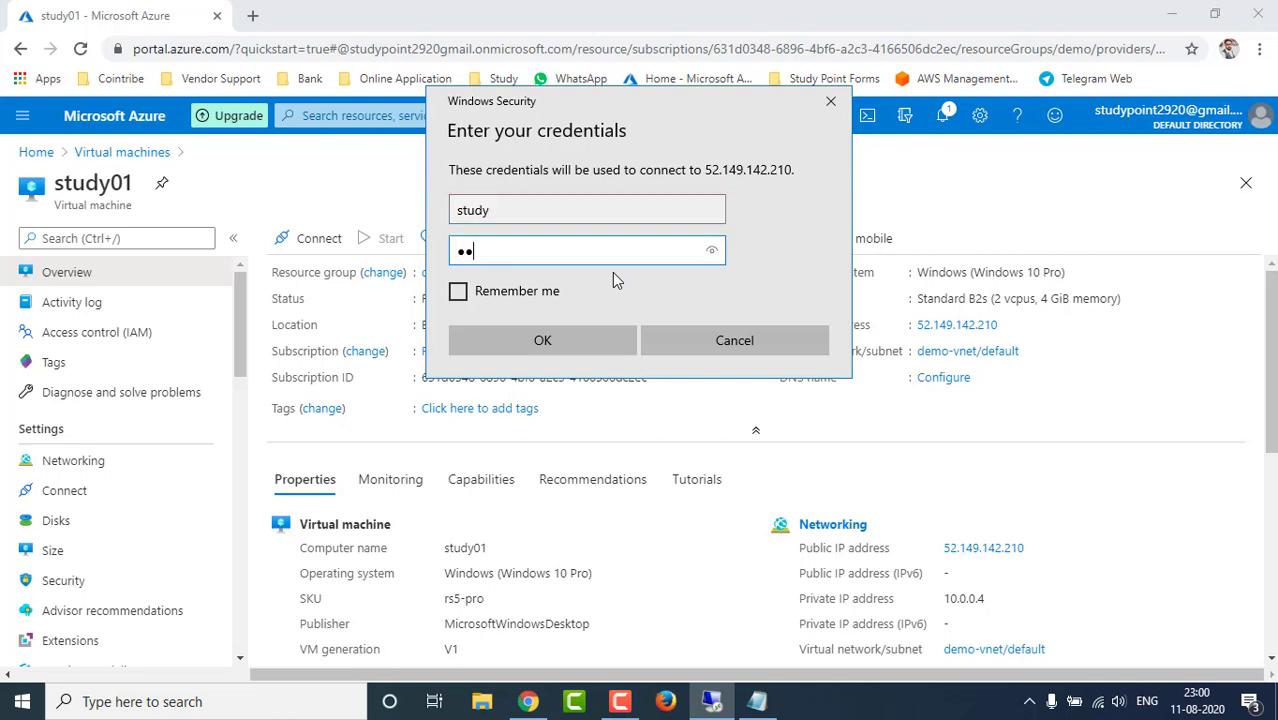
pyautogui.write('*******')
pyautogui.press('Return')
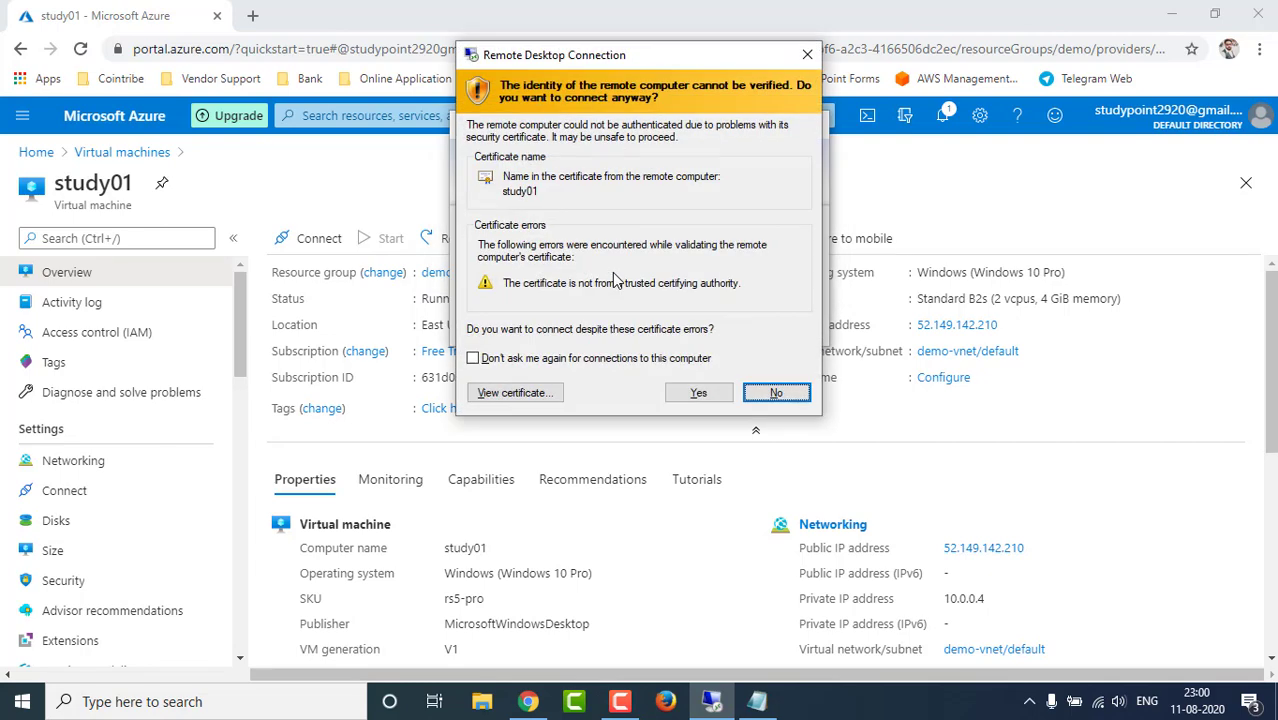
pyautogui.press('y')
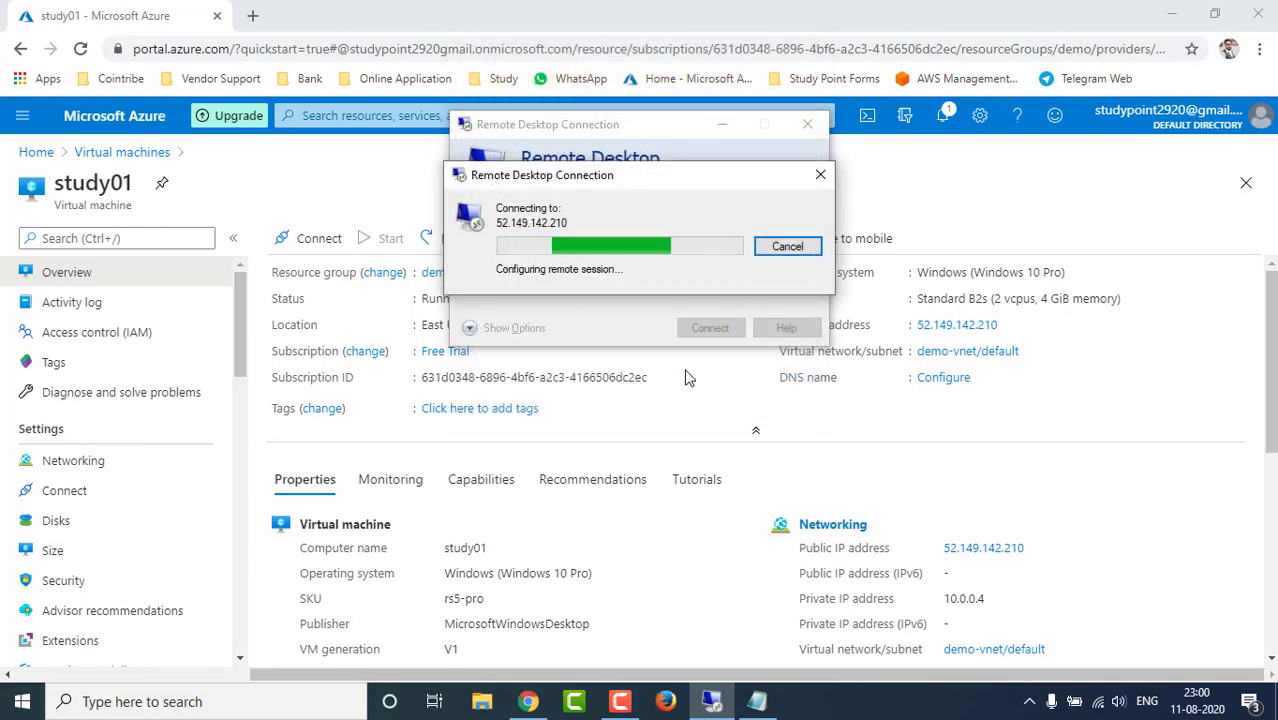
# Return to the Azure portal, open the virtual machines list in a new browser tab and open study02 there
pyautogui.click(810, 418)
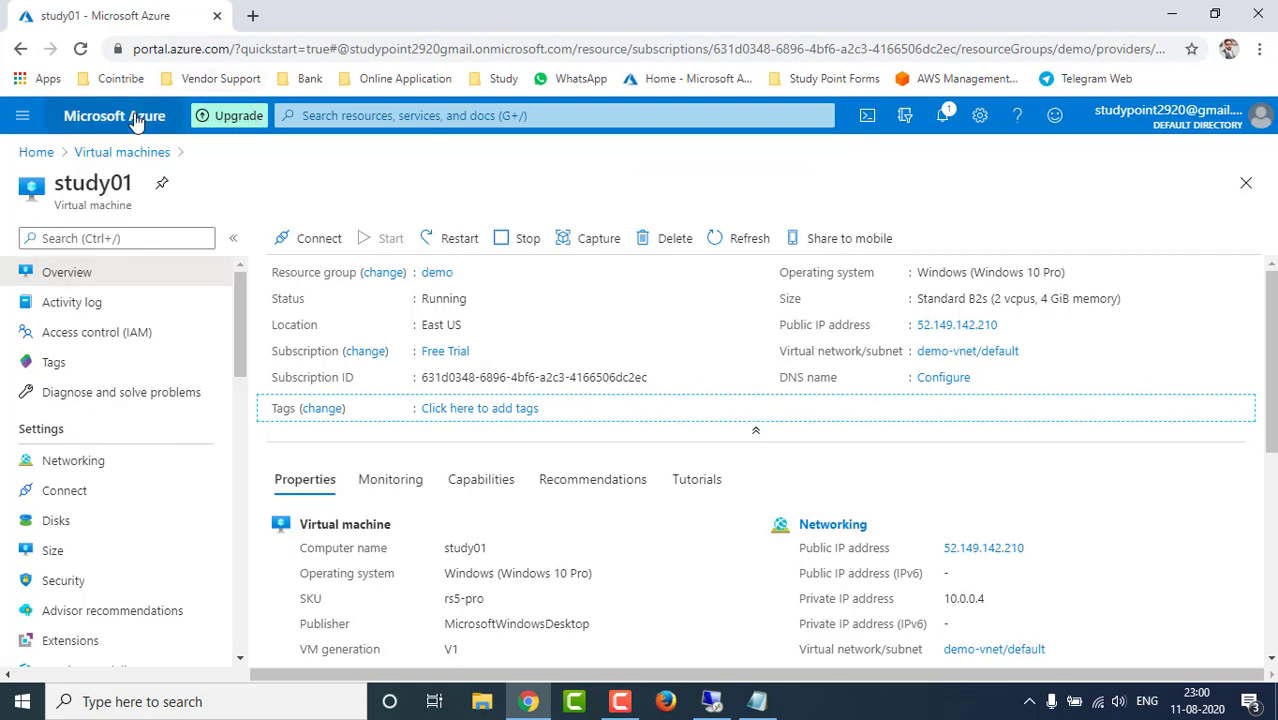
pyautogui.rightClick(116, 156)
pyautogui.click(165, 170)
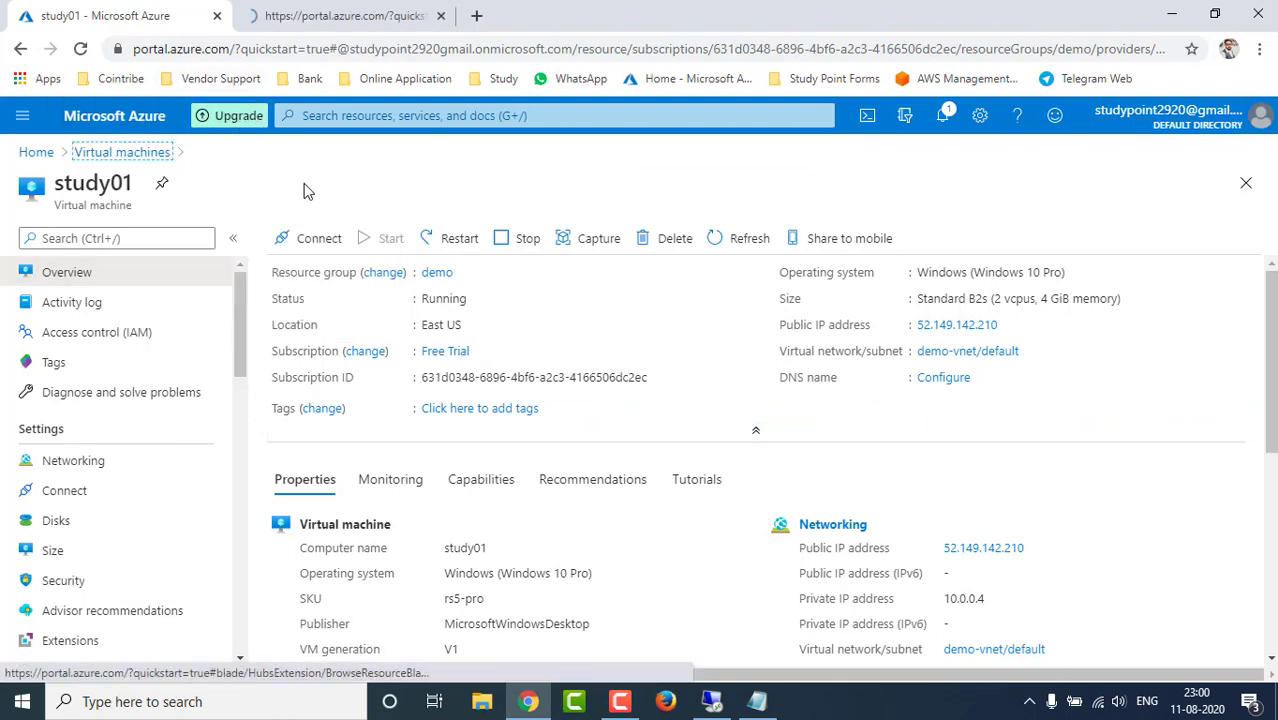
pyautogui.click(347, 16)
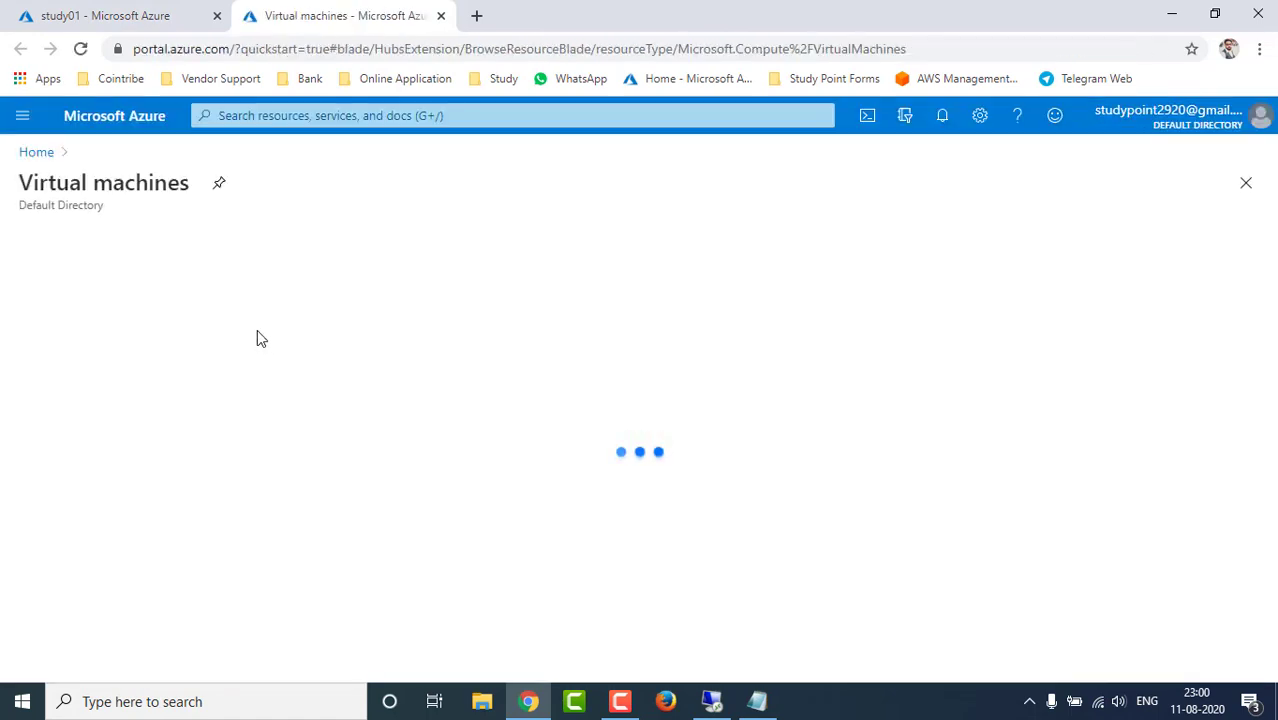
pyautogui.click(95, 424)
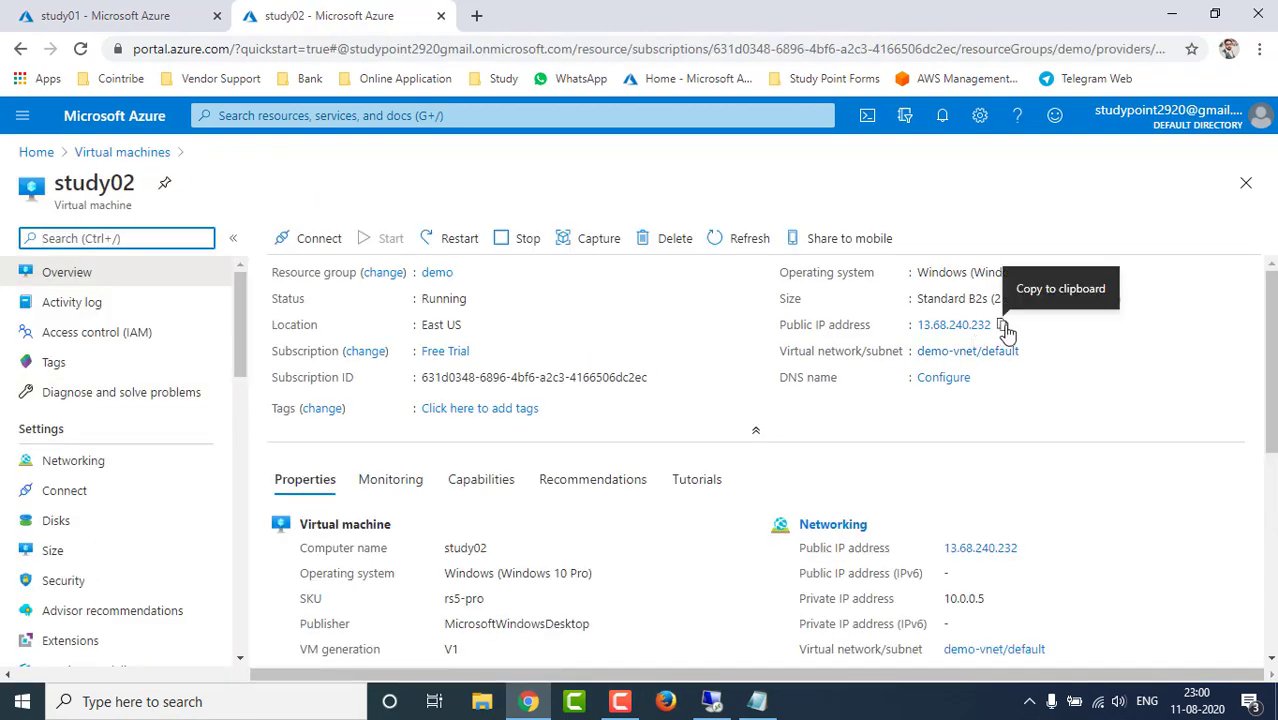
# Copy study02's public IP address and start a new Remote Desktop connection to 13.68.240.232
pyautogui.click(1003, 327)
pyautogui.click(711, 701)
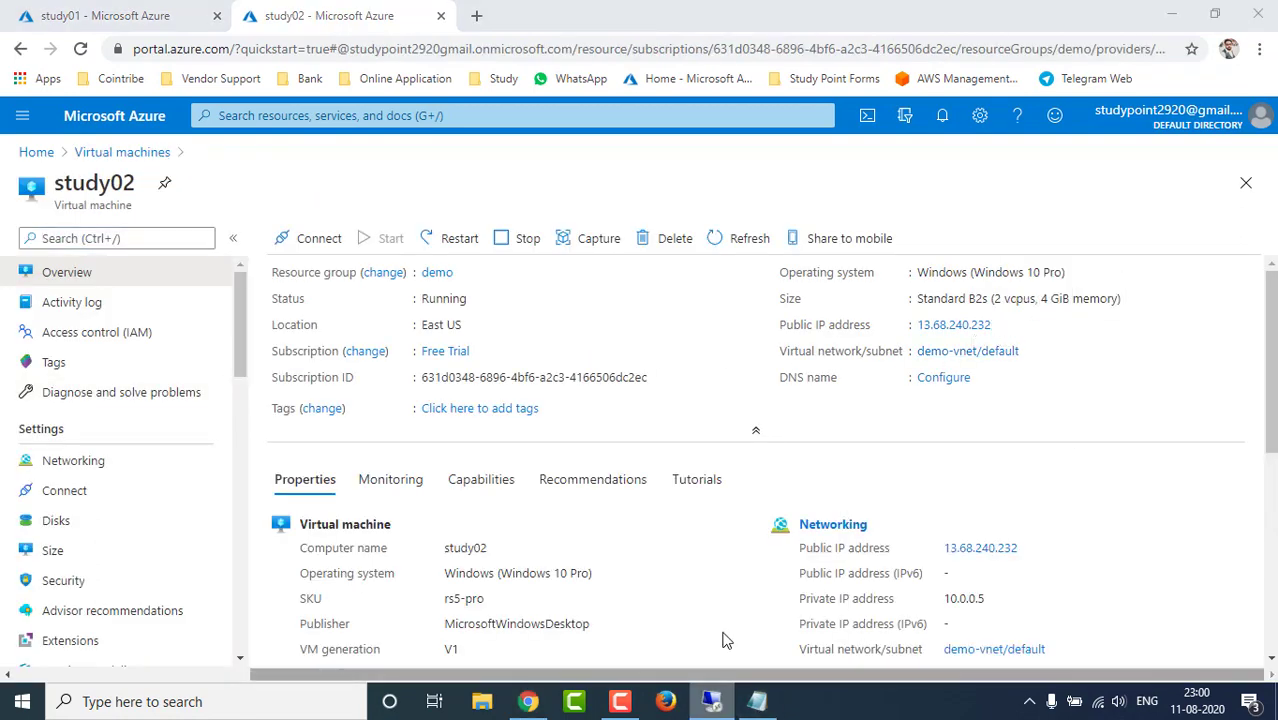
pyautogui.click(710, 599)
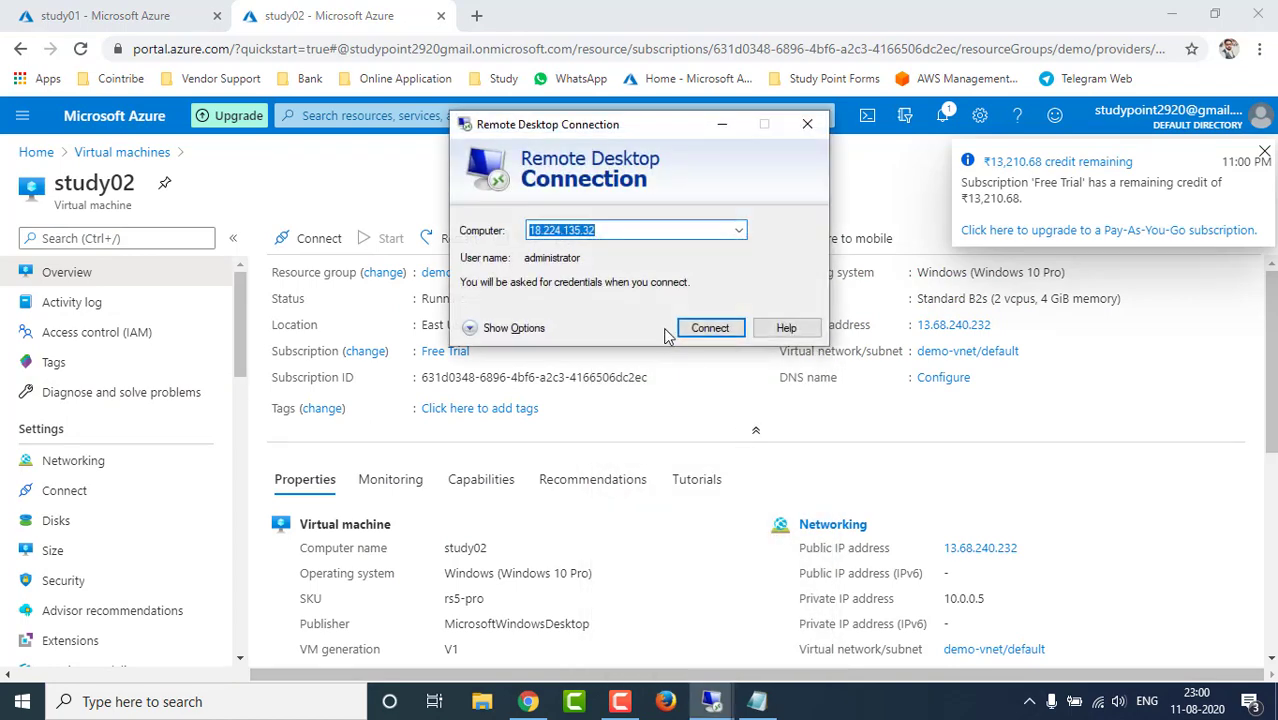
pyautogui.hotkey('ctrl', 'v')
pyautogui.click(710, 328)
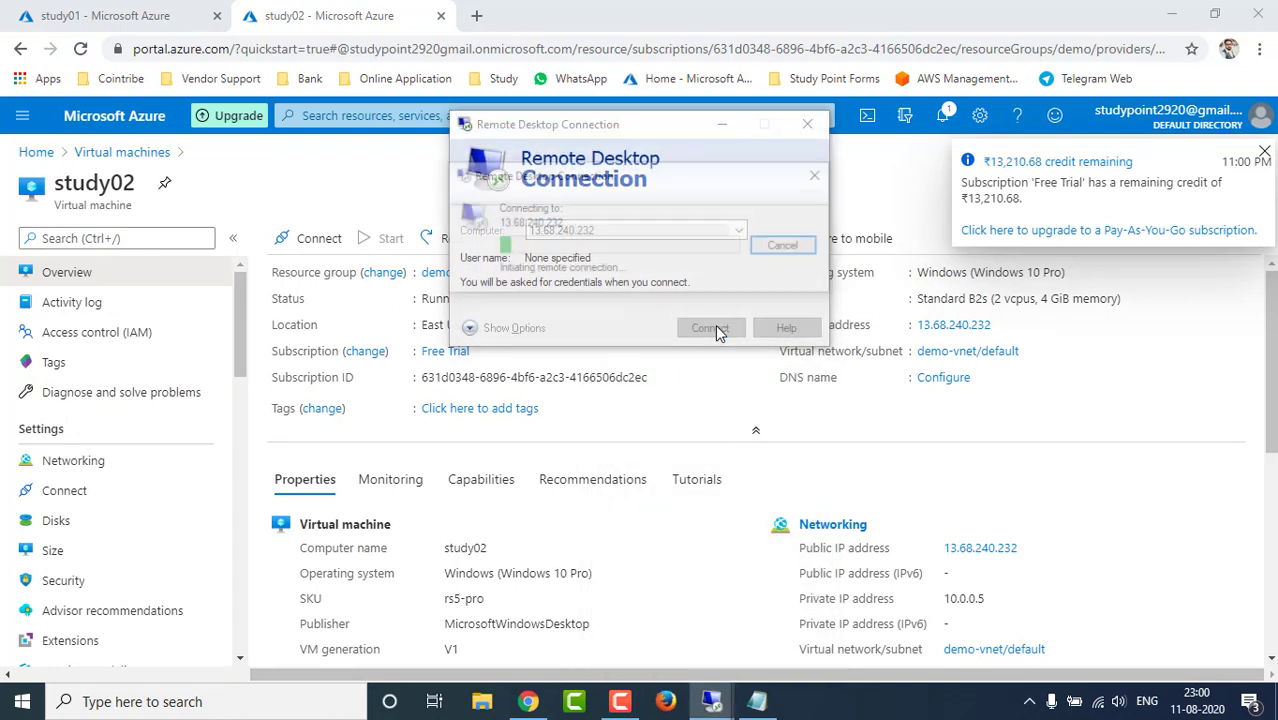
# Sign in to study02 with the user name study and the account password, accept the certificate and maximize the session
pyautogui.write('study')
pyautogui.click(593, 258)
pyautogui.write('*')
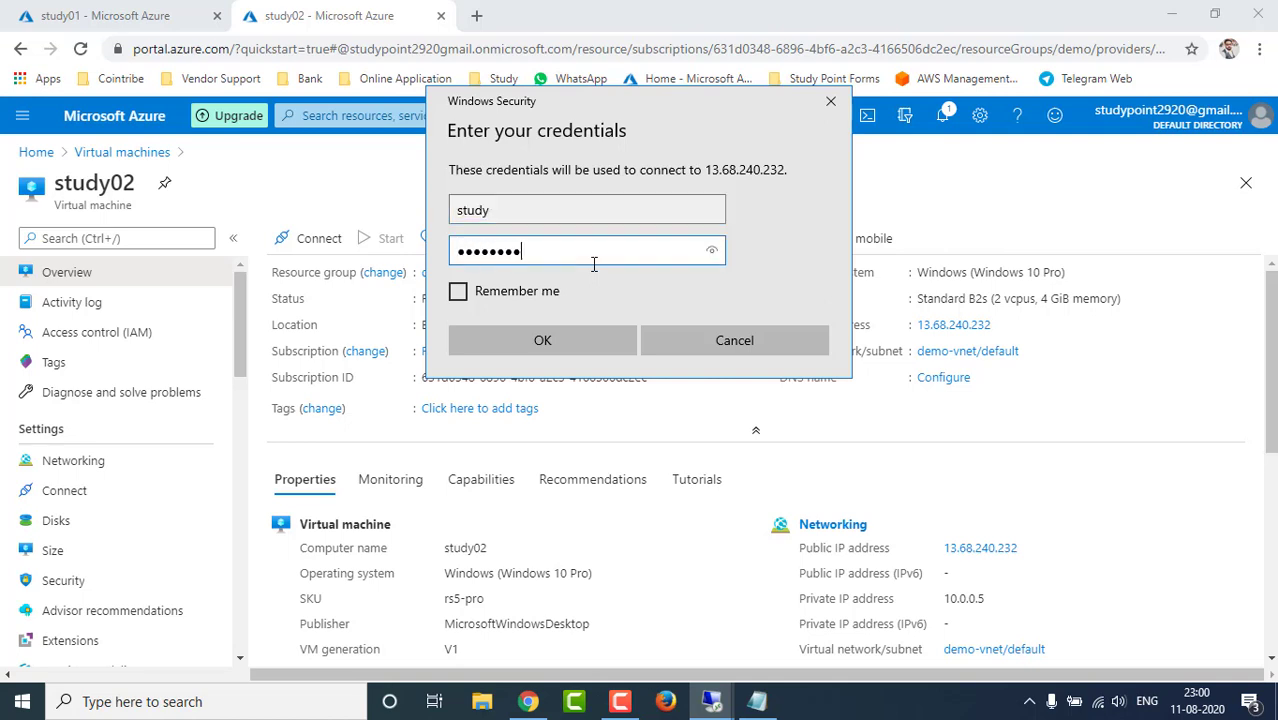
pyautogui.click(588, 342)
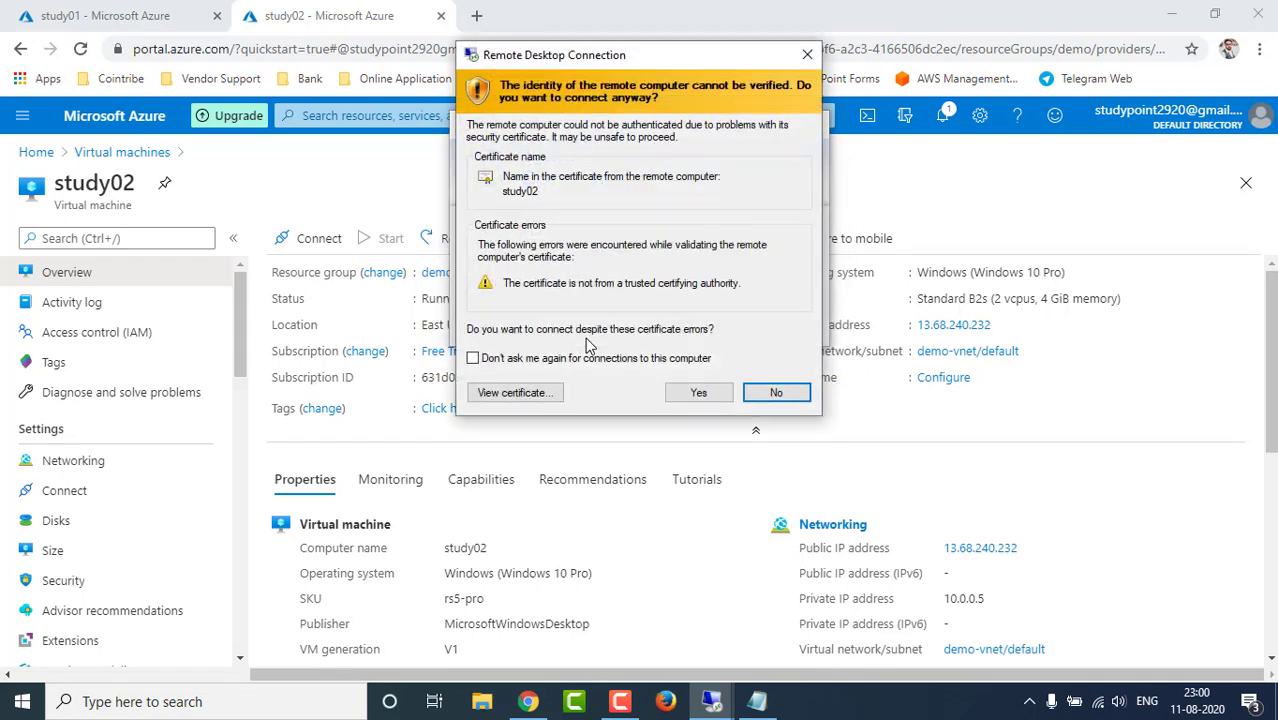
pyautogui.click(692, 392)
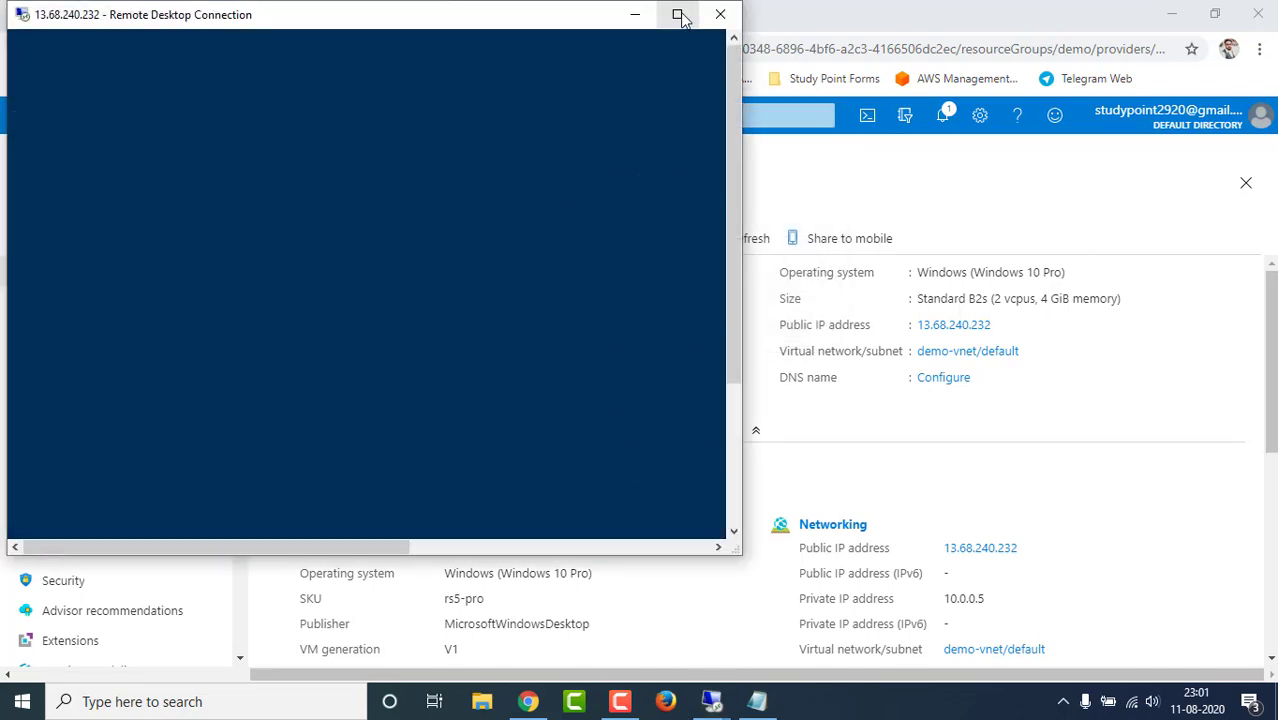
pyautogui.click(677, 14)
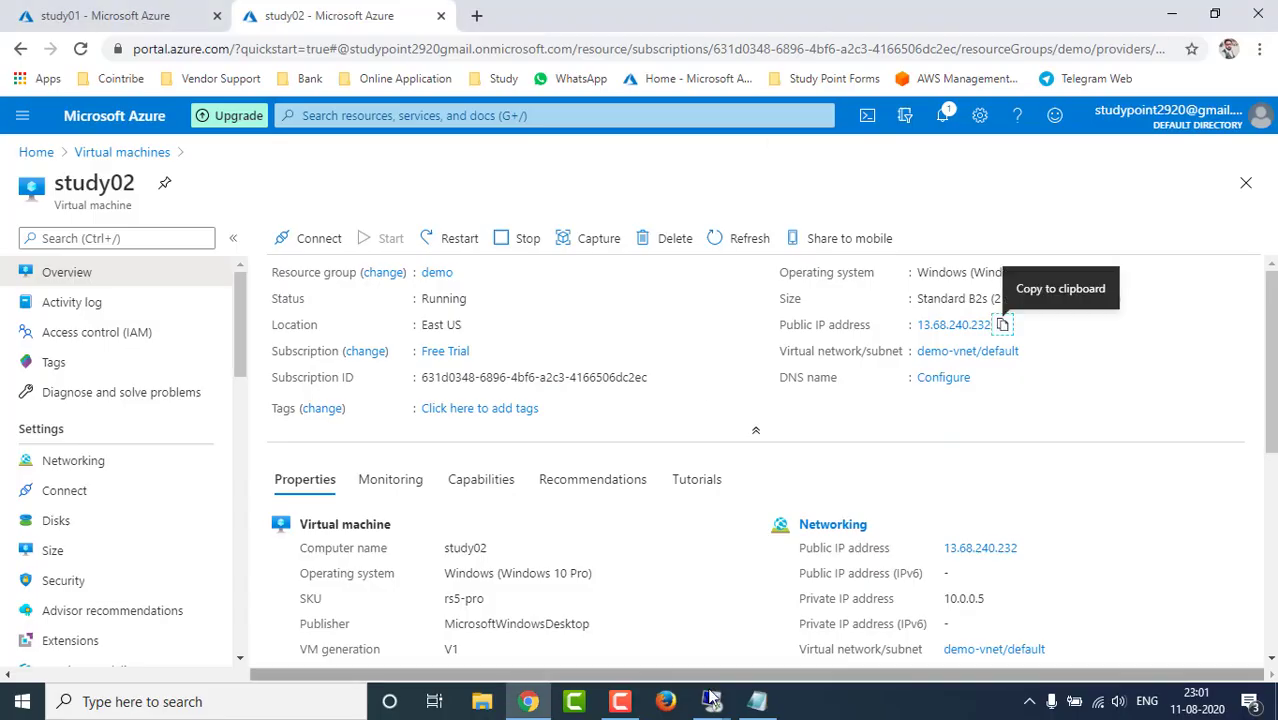
# Maximize the study01 remote session, accept its privacy settings, and dismiss the network discovery prompt and the Edge welcome window
pyautogui.moveTo(712, 695)
pyautogui.click(648, 585)
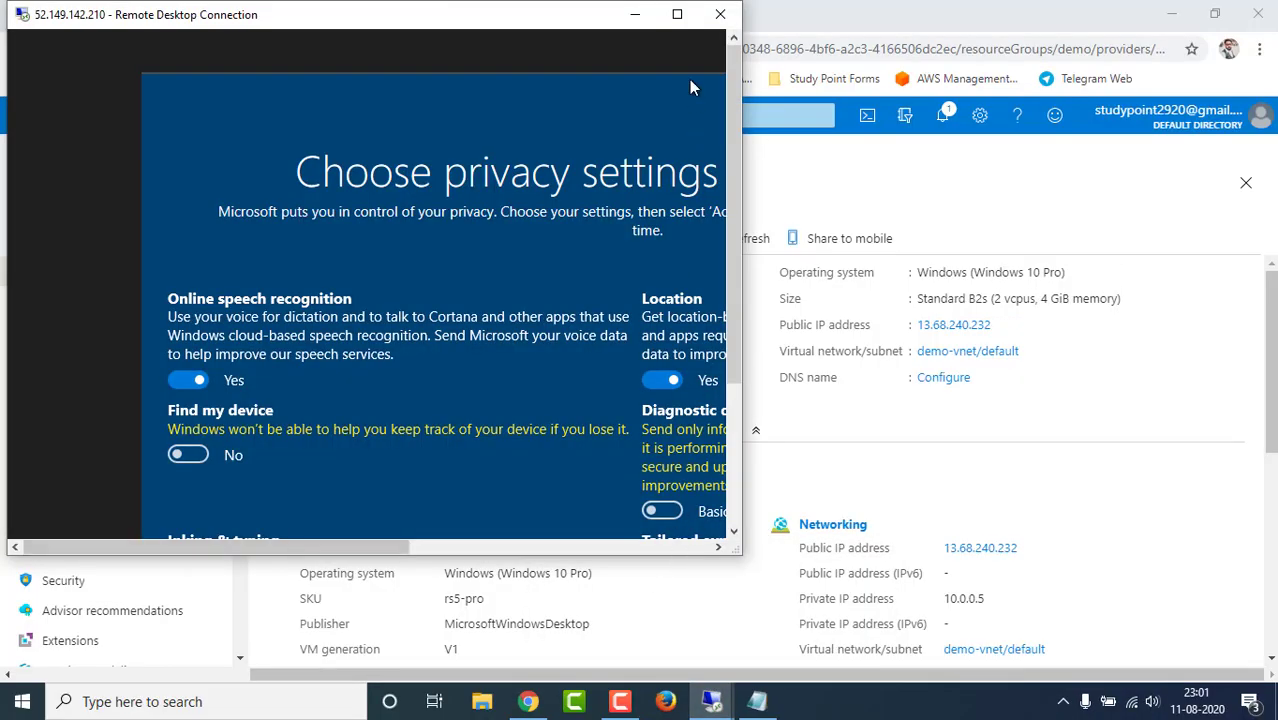
pyautogui.click(677, 14)
pyautogui.click(1026, 636)
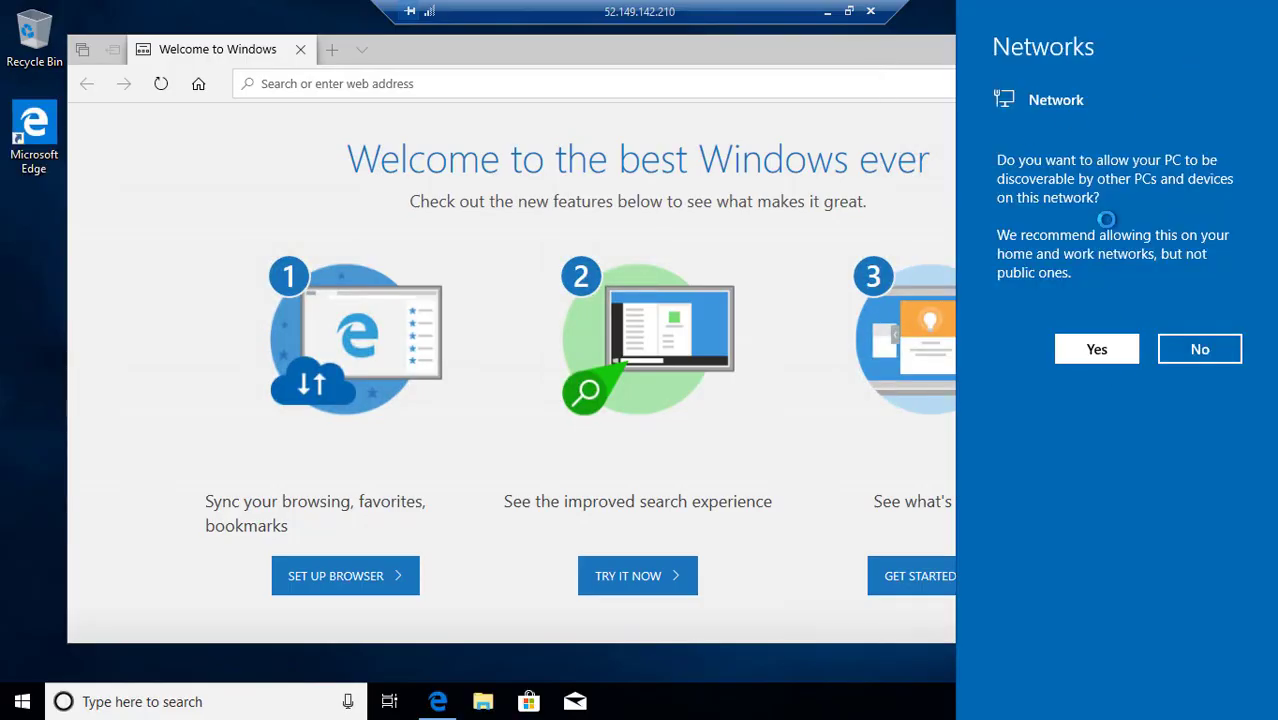
pyautogui.press('Escape')
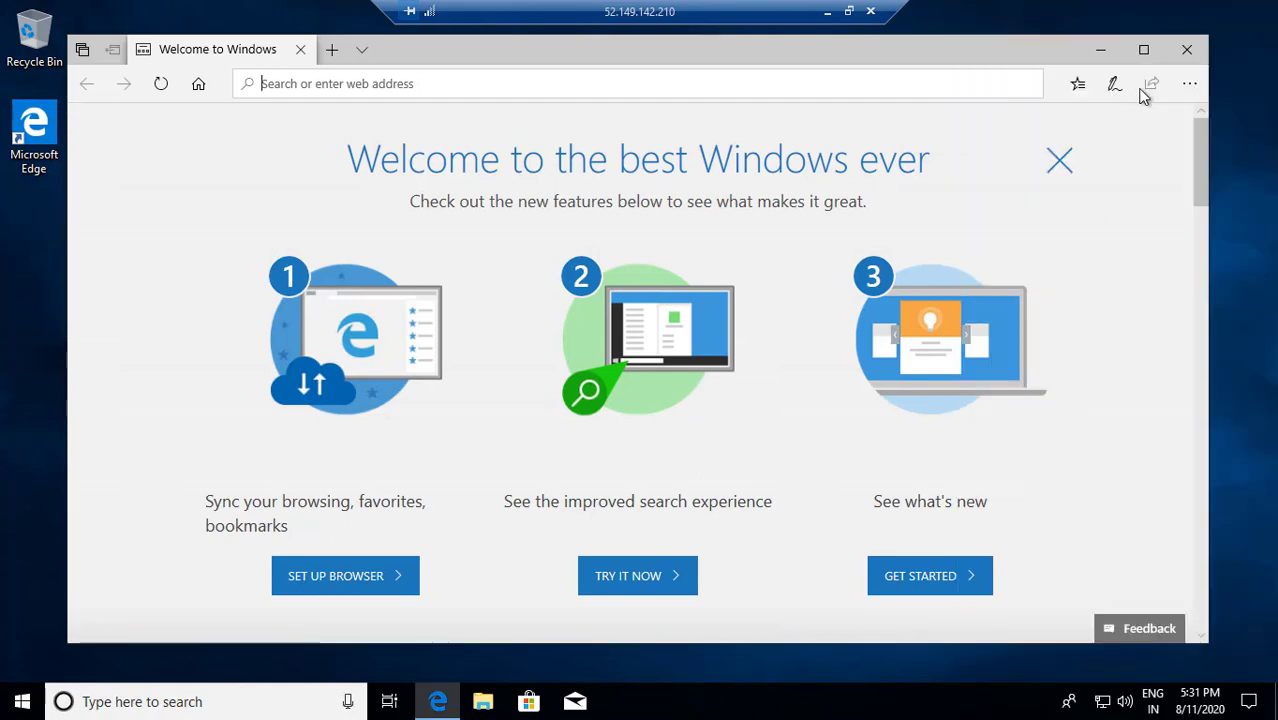
pyautogui.click(1187, 50)
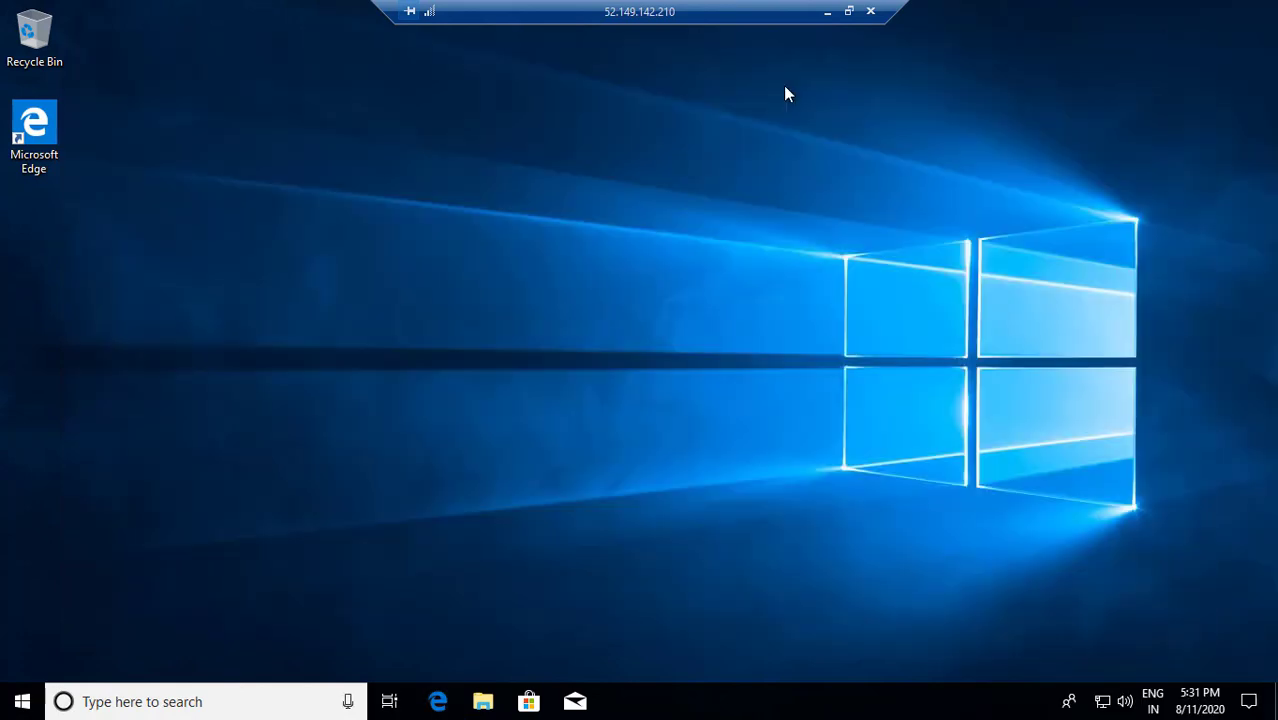
# Check the sign-in progress of the study02 remote session and return to the local desktop
pyautogui.click(827, 11)
pyautogui.moveTo(700, 702)
pyautogui.click(771, 636)
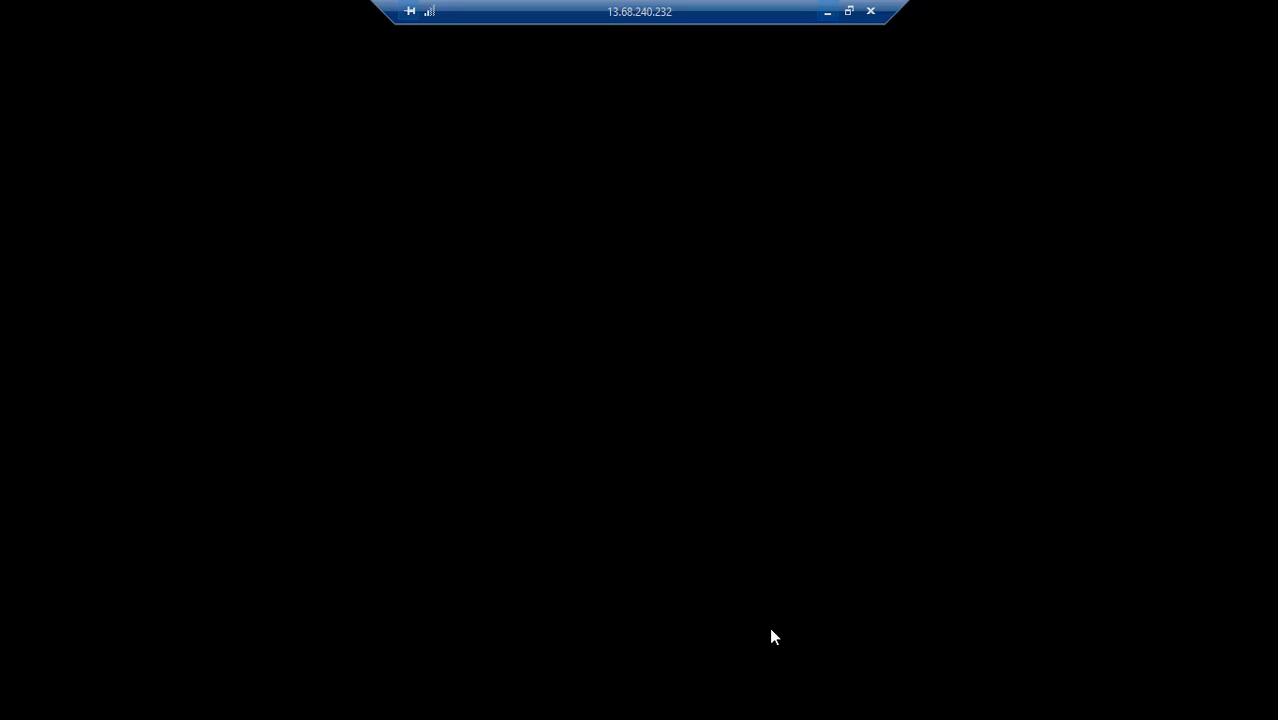
pyautogui.click(827, 11)
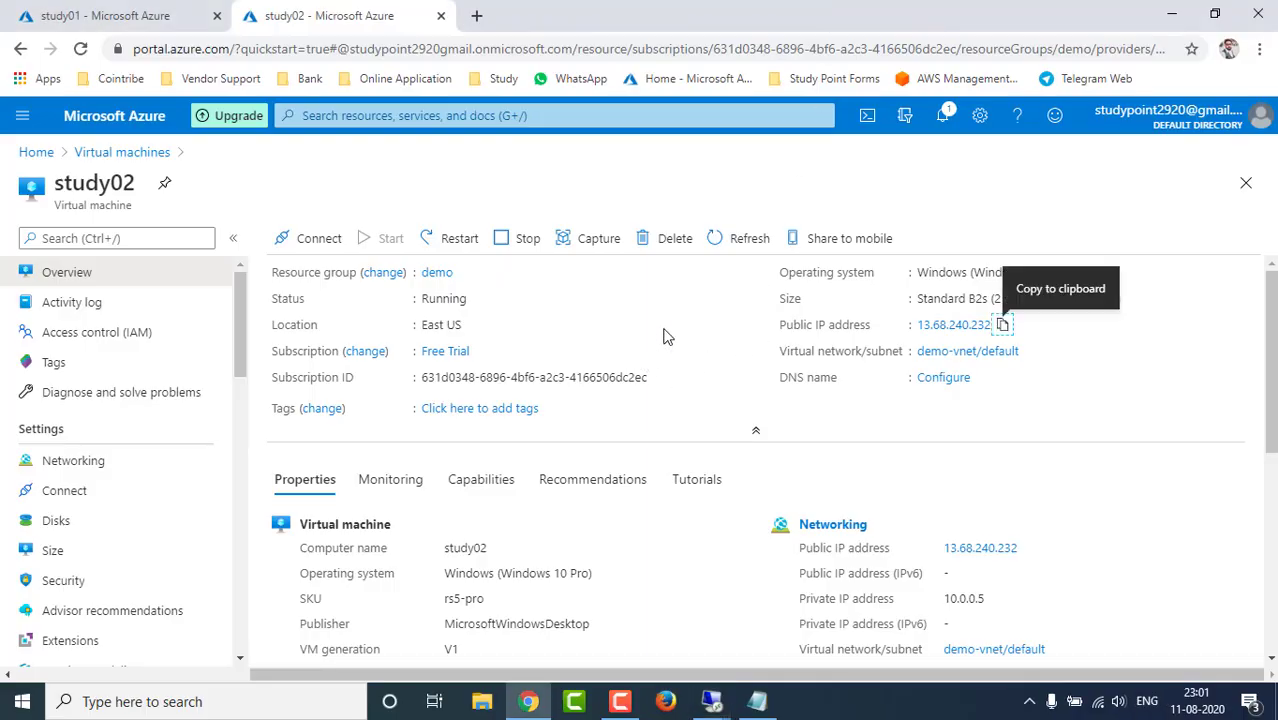
# In the study01 remote session, view the machine's drives under This PC in File Explorer, and minimize the session
pyautogui.moveTo(712, 701)
pyautogui.click(631, 620)
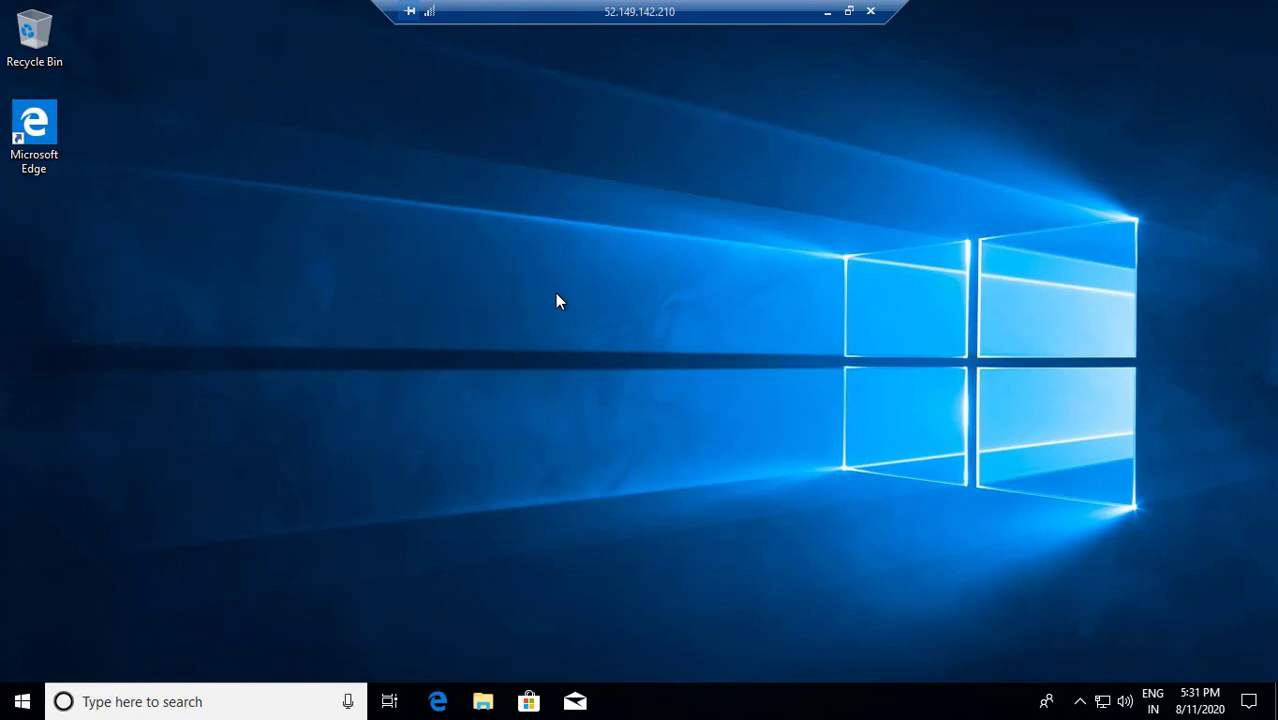
pyautogui.press('super+e')
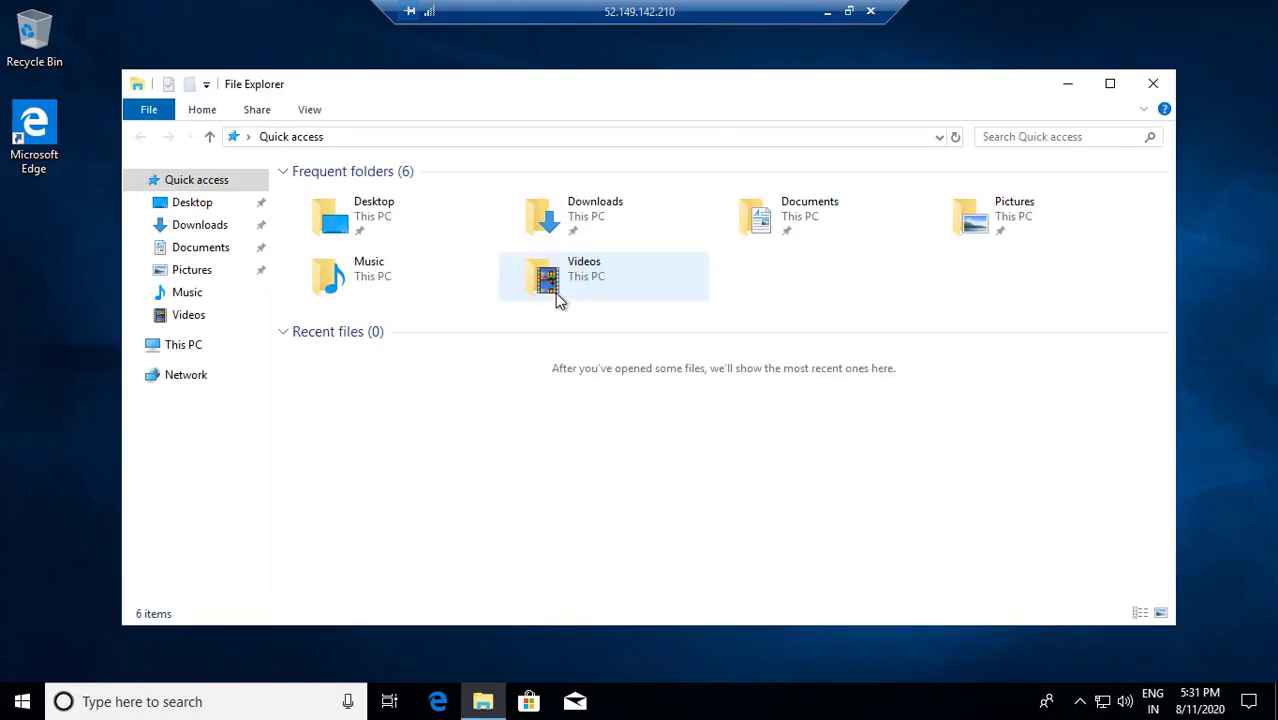
pyautogui.click(181, 346)
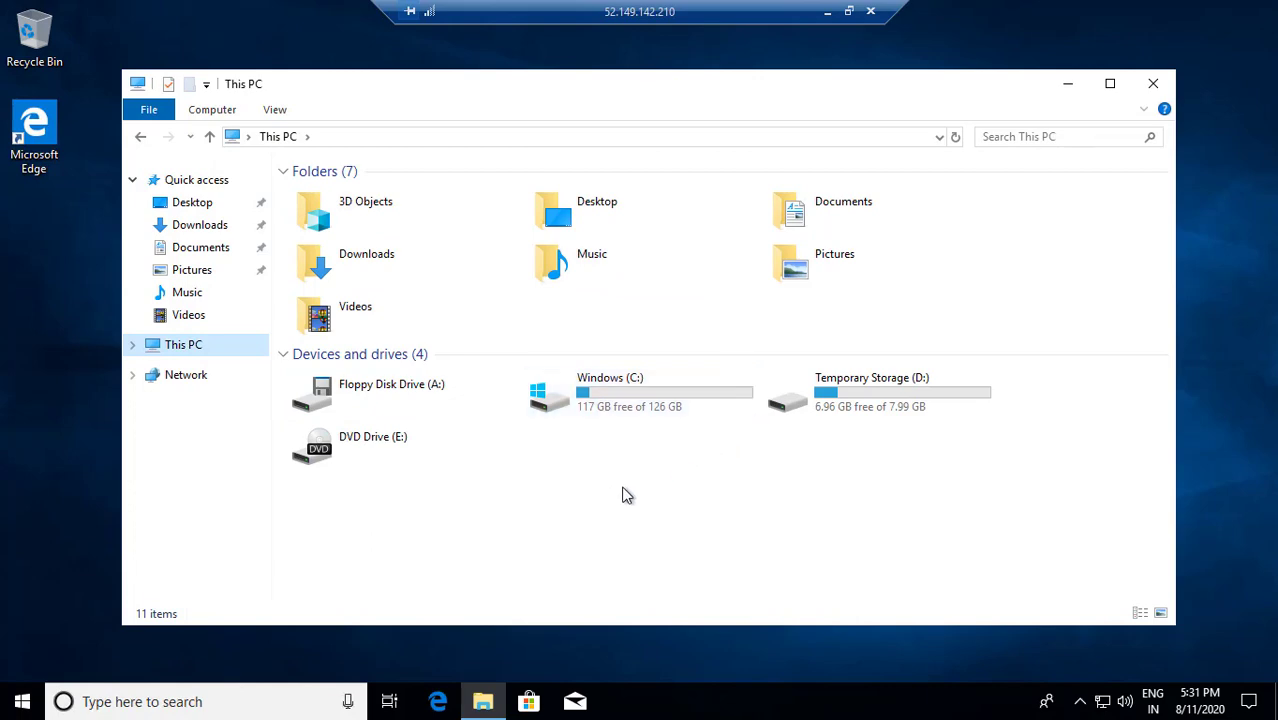
pyautogui.click(827, 11)
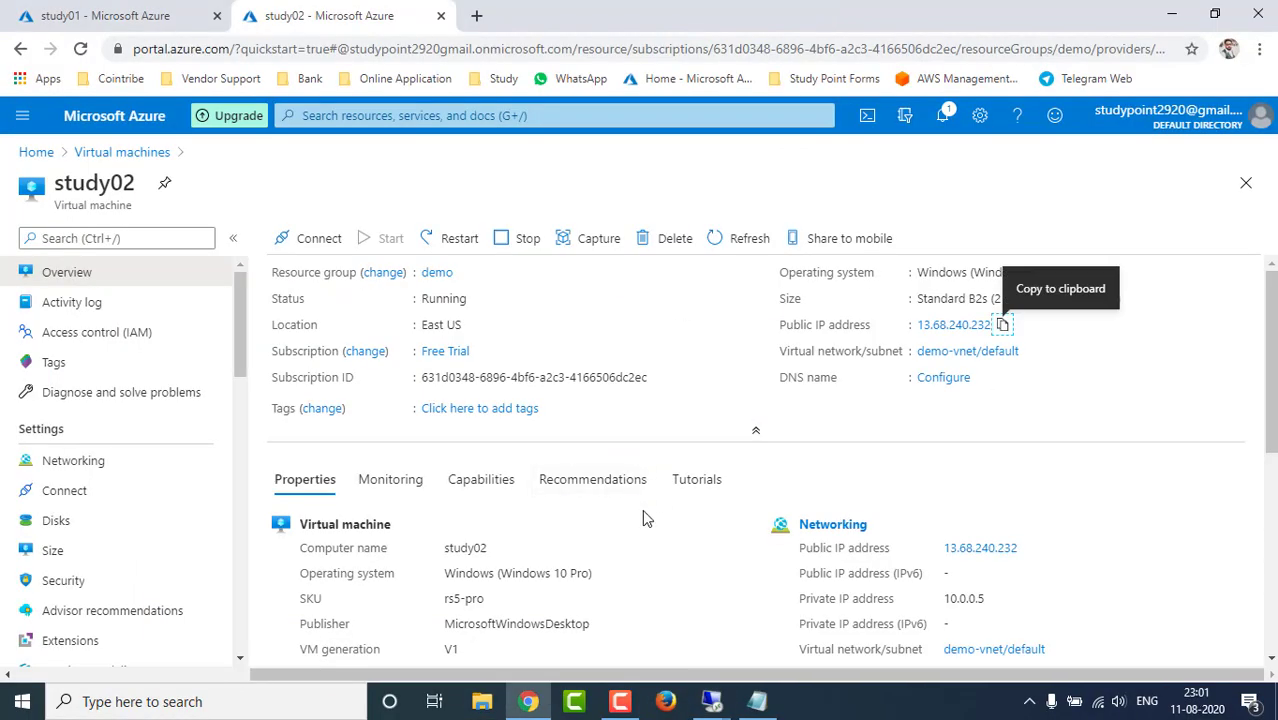
# In the study02 remote session, accept the privacy settings, allow network discovery and close the Edge welcome window
pyautogui.moveTo(710, 698)
pyautogui.click(769, 621)
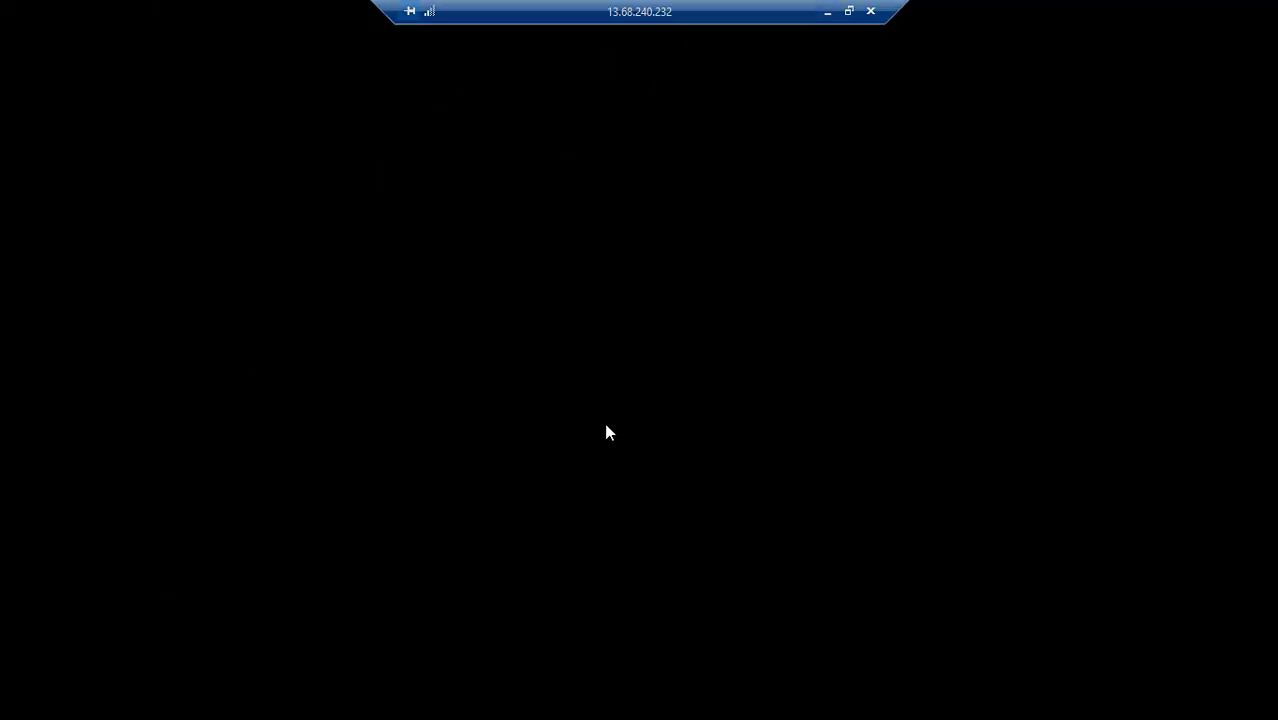
pyautogui.click(1040, 638)
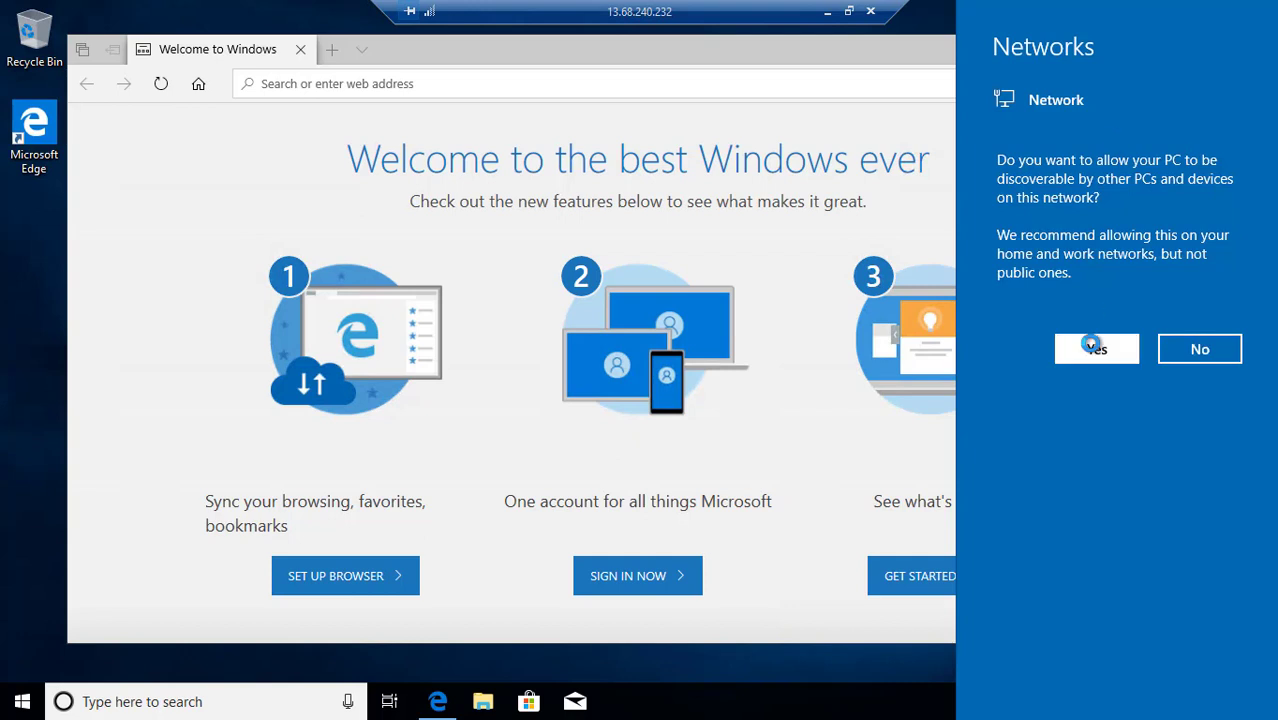
pyautogui.click(1072, 358)
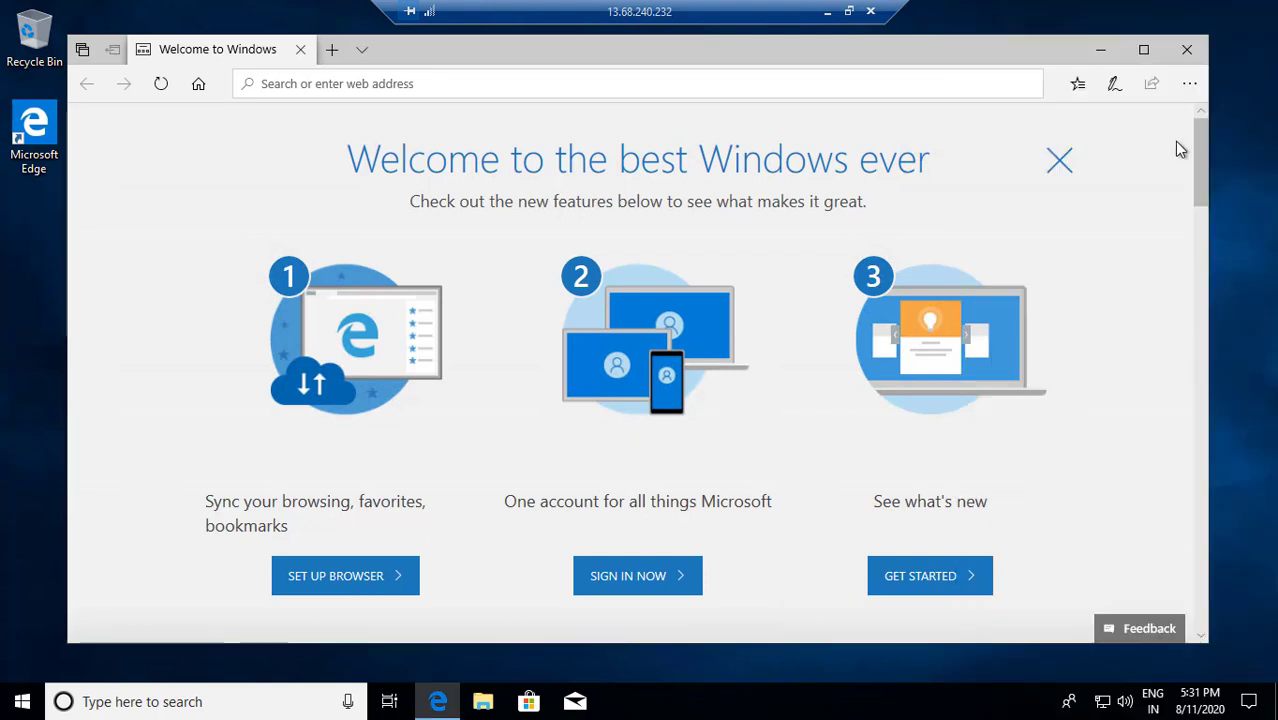
pyautogui.hotkey('alt', 'F4')
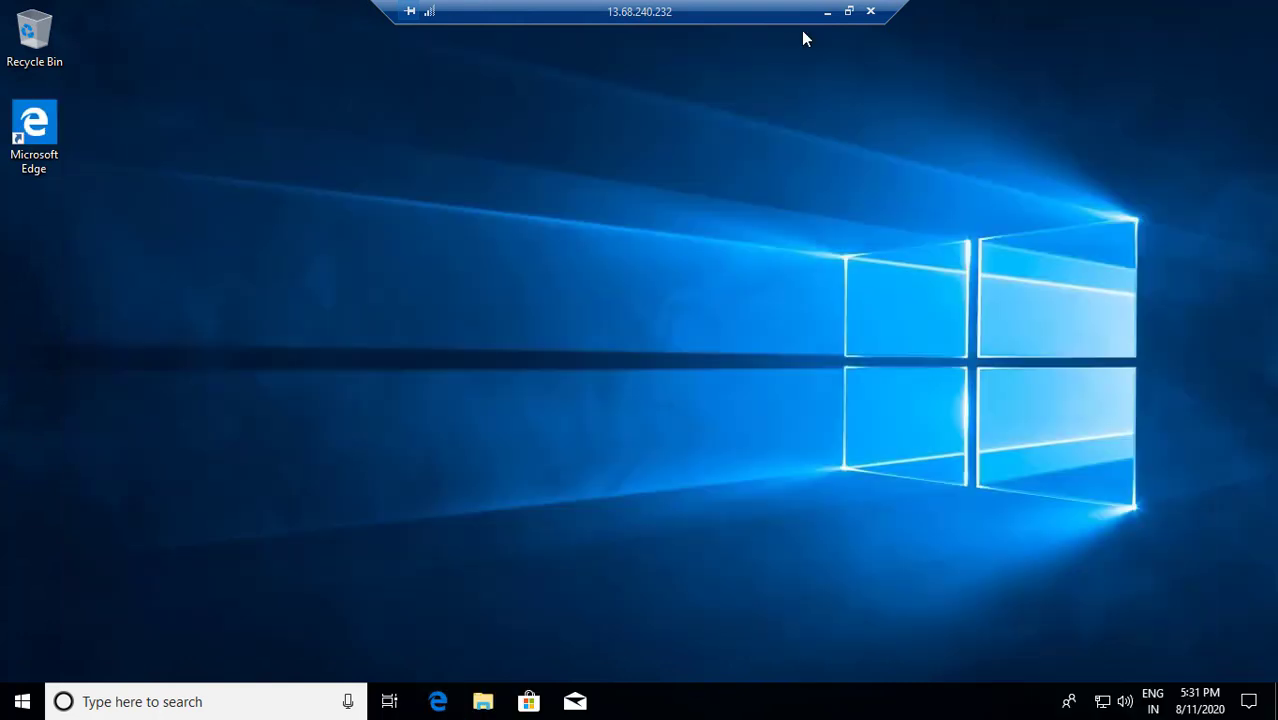
# In the study02 remote session, refresh the desktop, view the machine's drives under This PC in File Explorer, and minimize the session
pyautogui.rightClick(537, 207)
pyautogui.click(579, 277)
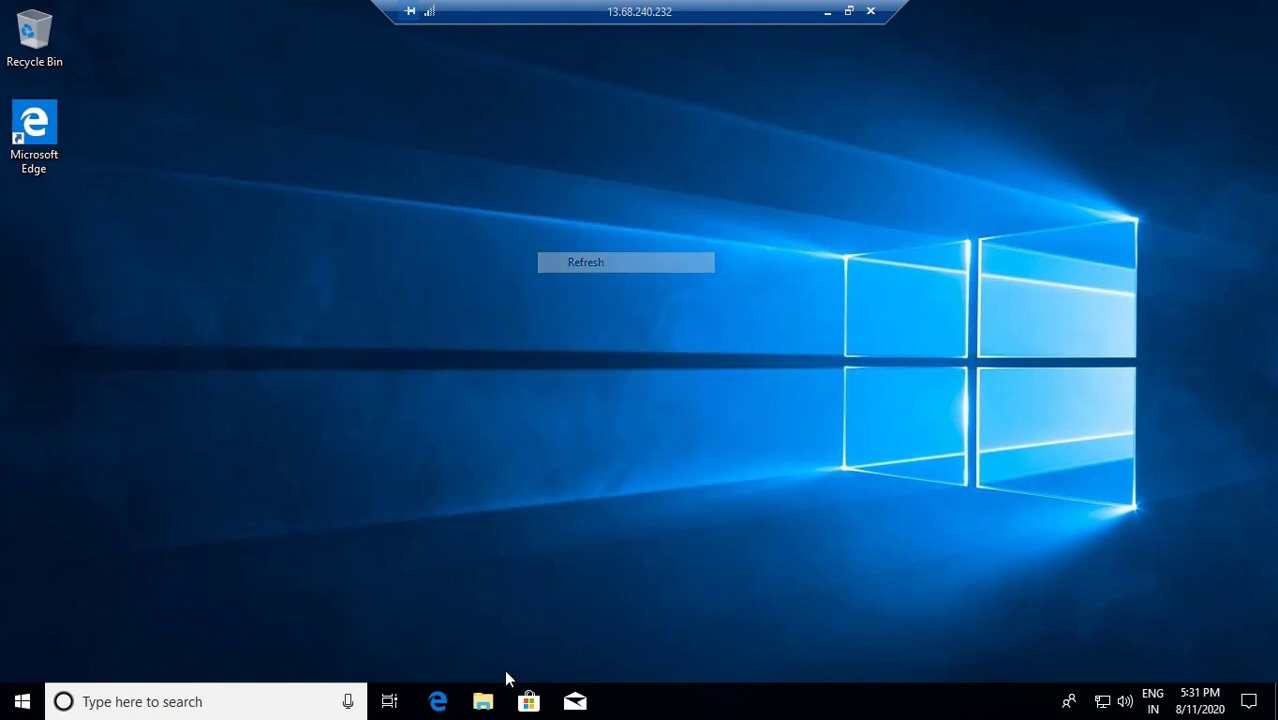
pyautogui.click(483, 701)
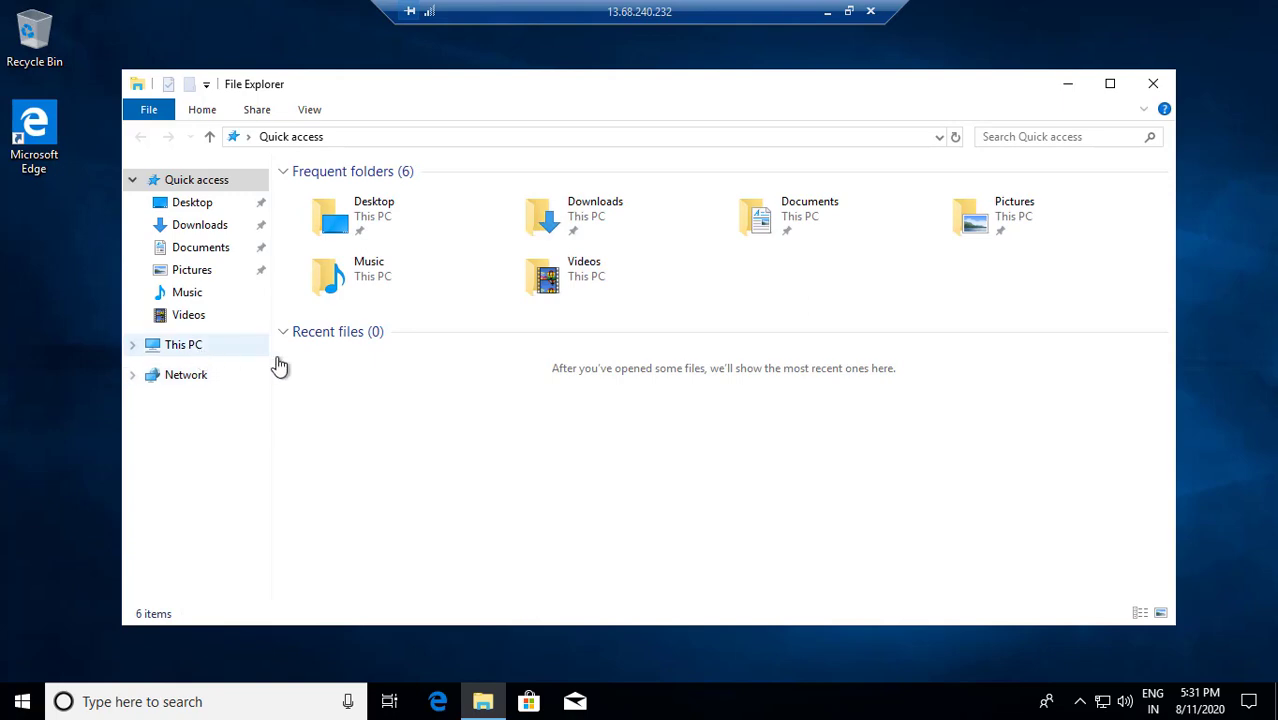
pyautogui.click(262, 350)
pyautogui.click(860, 392)
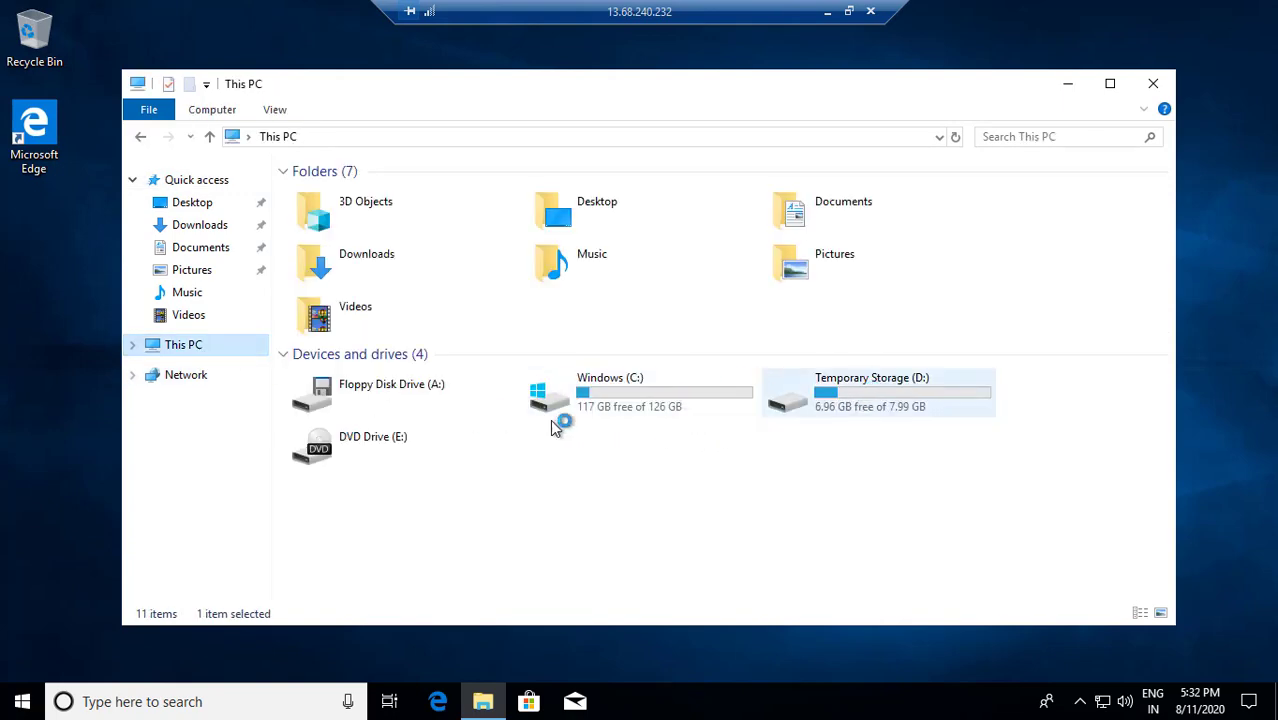
pyautogui.click(587, 410)
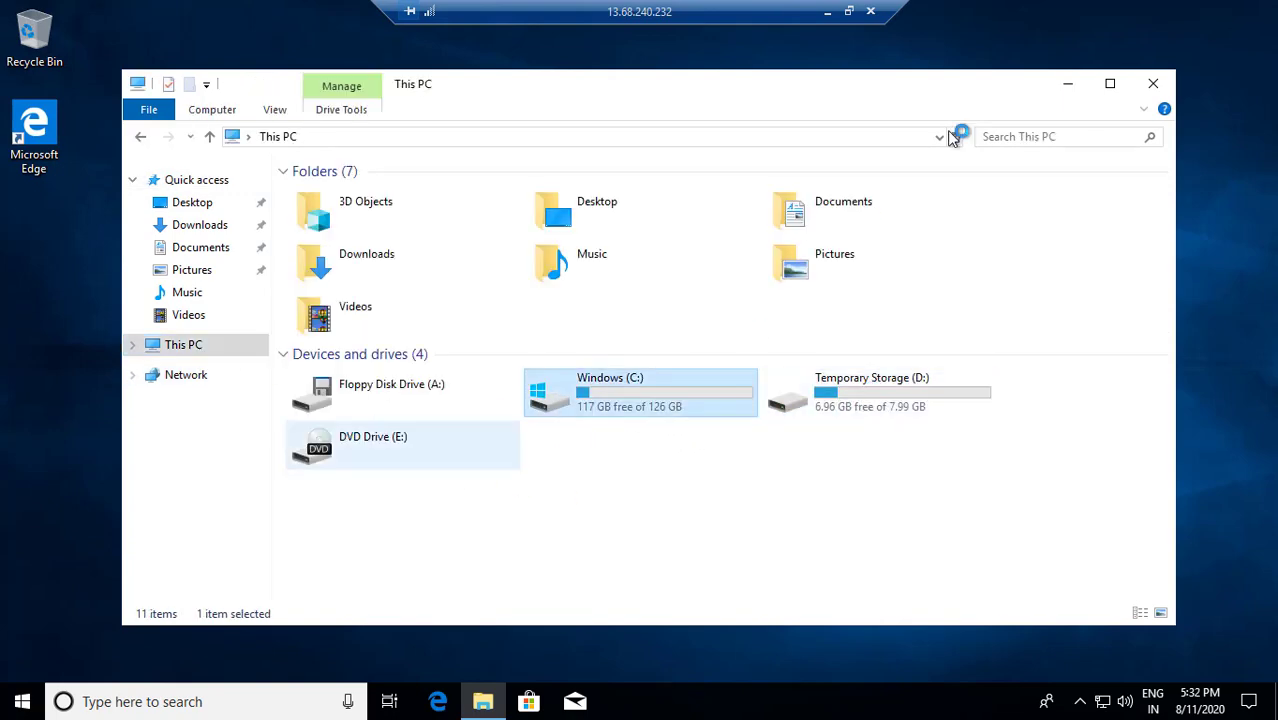
pyautogui.click(822, 13)
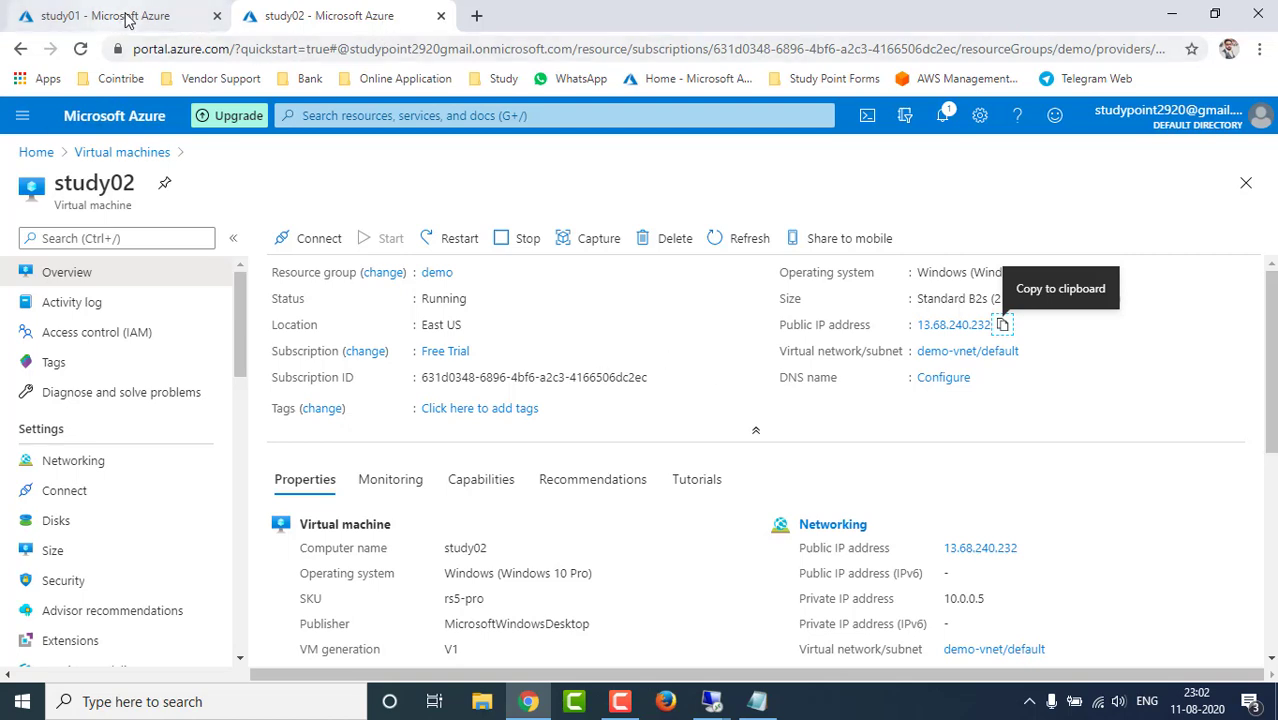
# In the Azure portal, add a data disk to study02's disks and choose to create a new disk for it
pyautogui.click(325, 18)
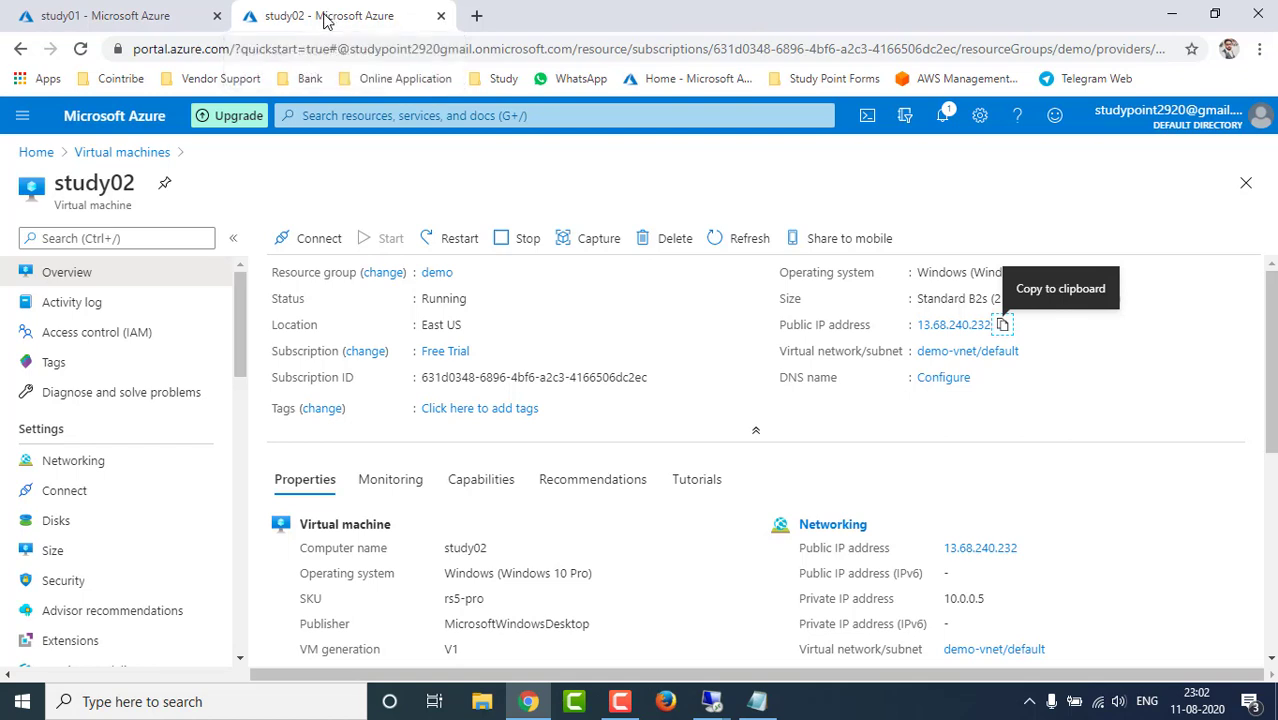
pyautogui.click(72, 522)
pyautogui.scroll(-1, 560, 480)
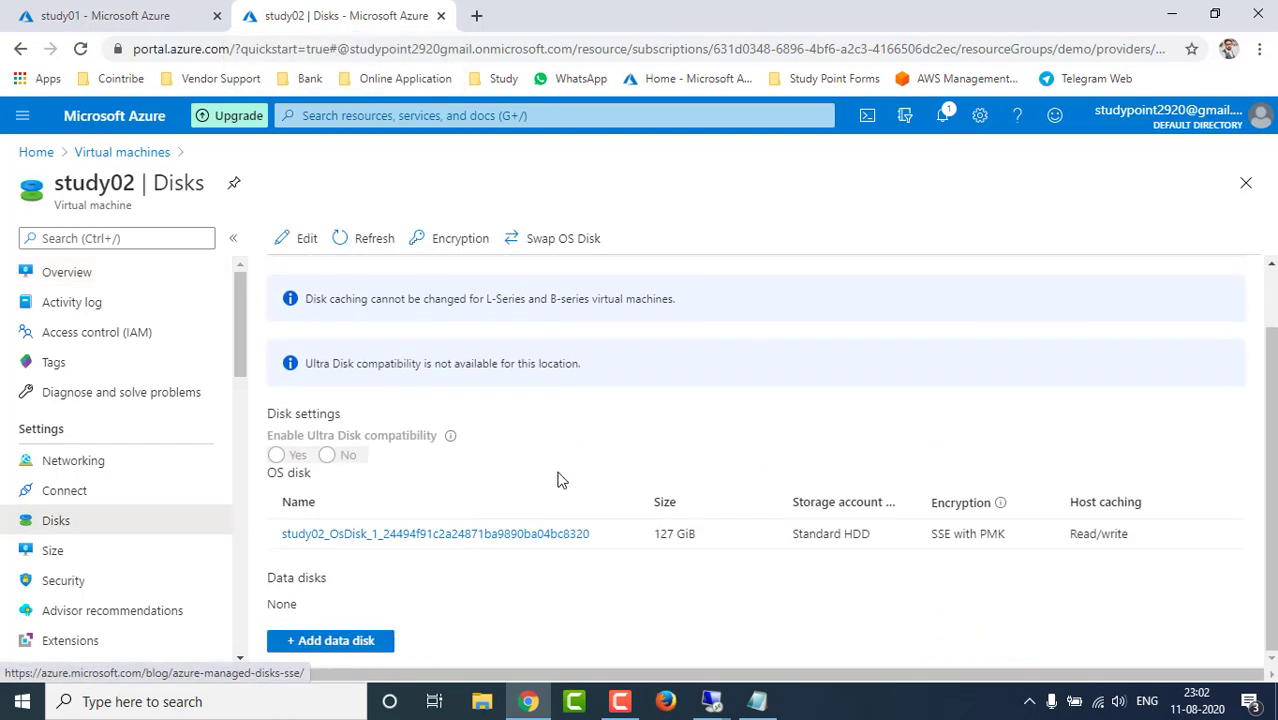
pyautogui.click(355, 640)
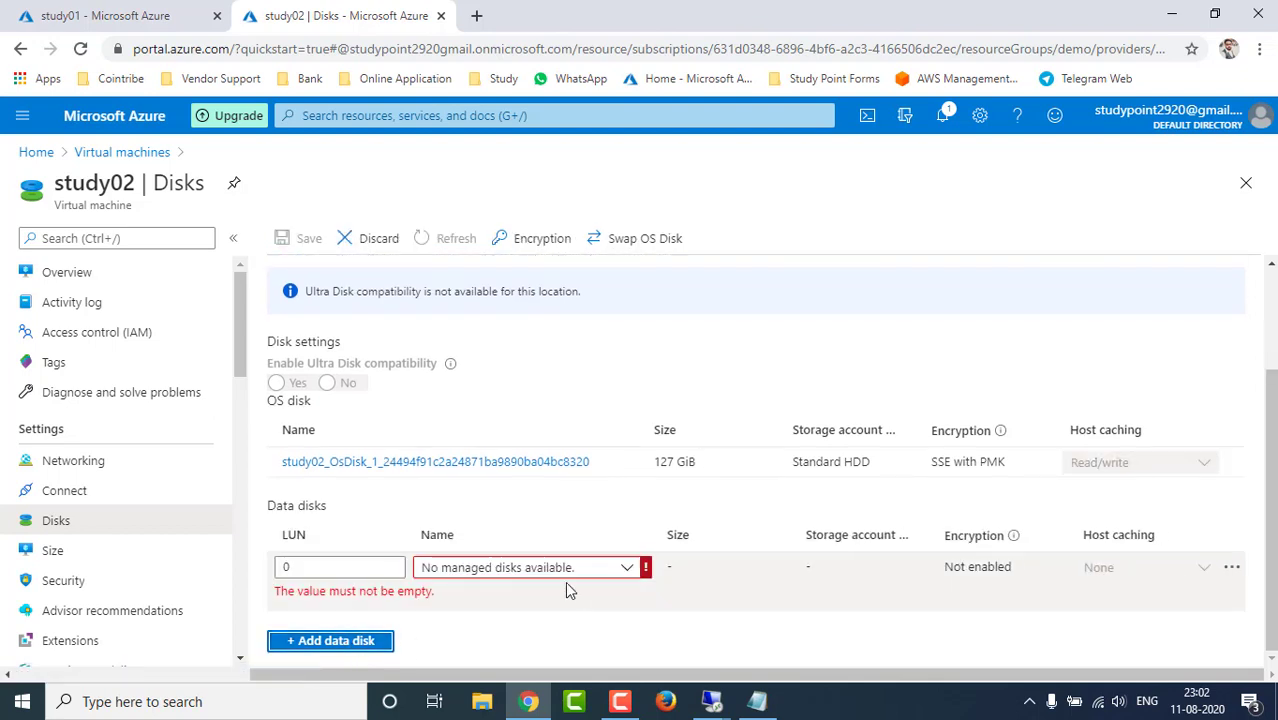
pyautogui.click(610, 574)
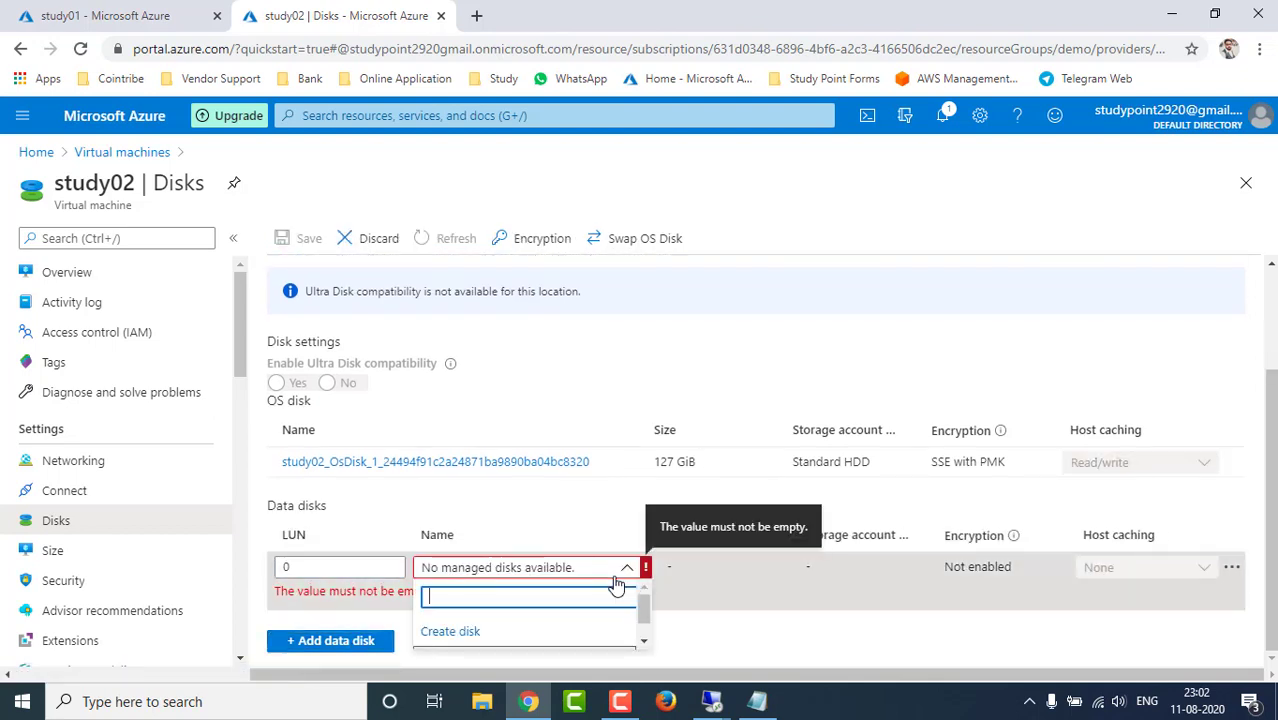
pyautogui.click(742, 630)
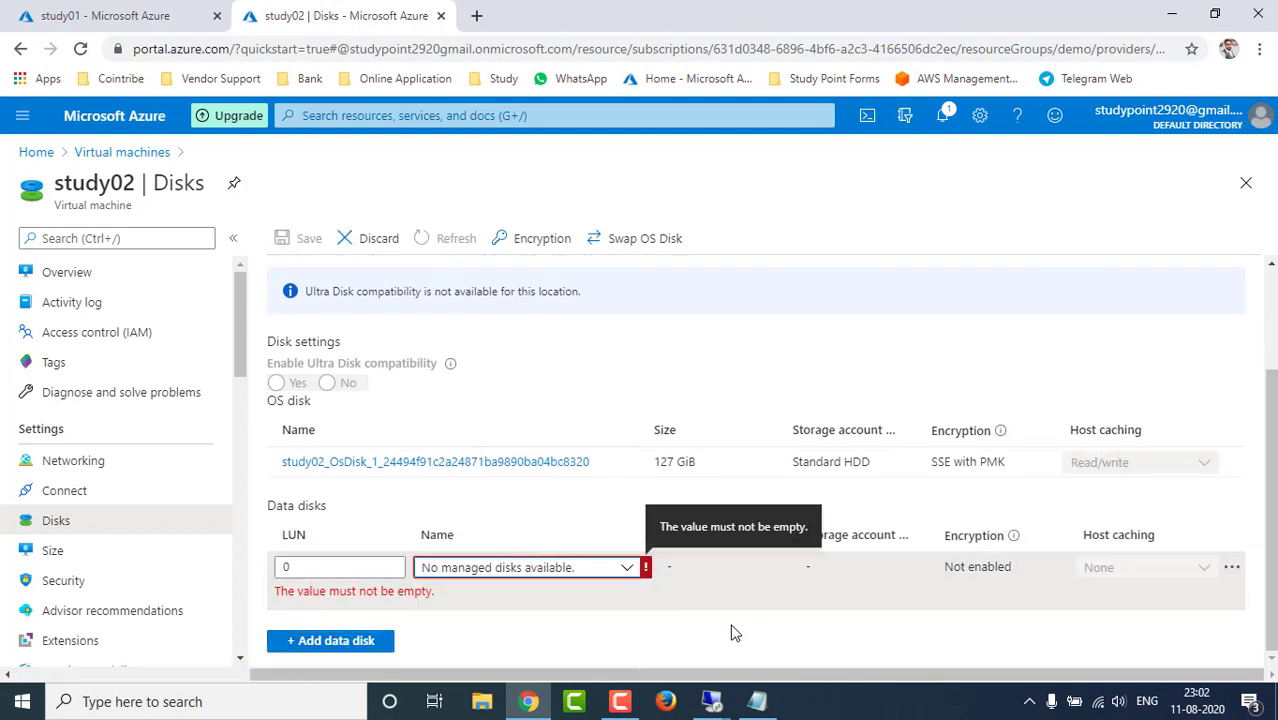
pyautogui.click(626, 567)
pyautogui.click(448, 629)
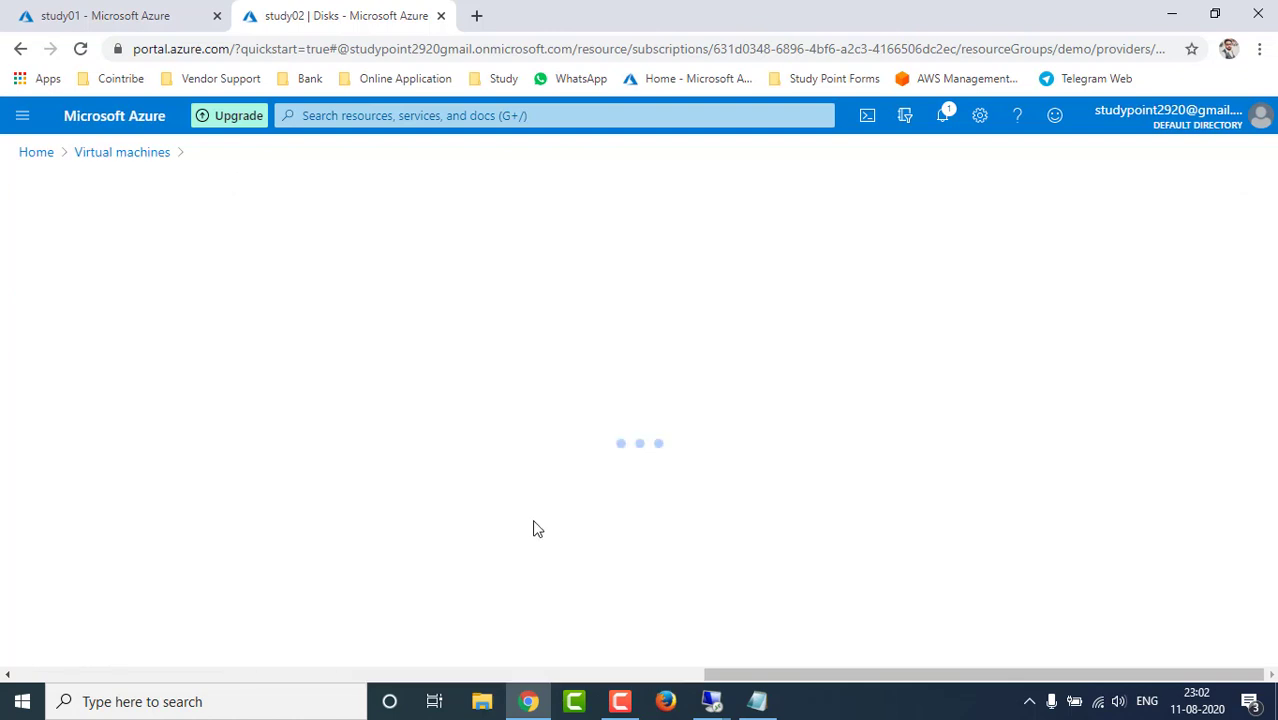
# Name the new managed disk backup and select the demo resource group for it
pyautogui.click(120, 318)
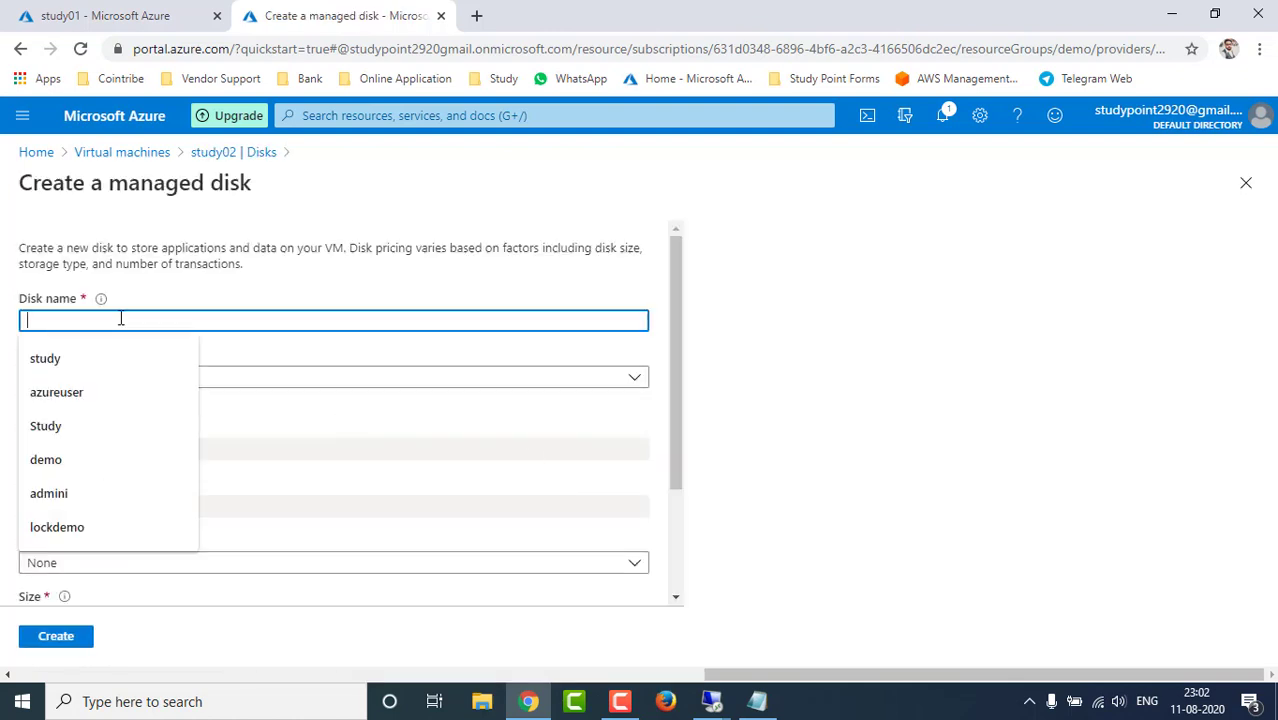
pyautogui.write('backup')
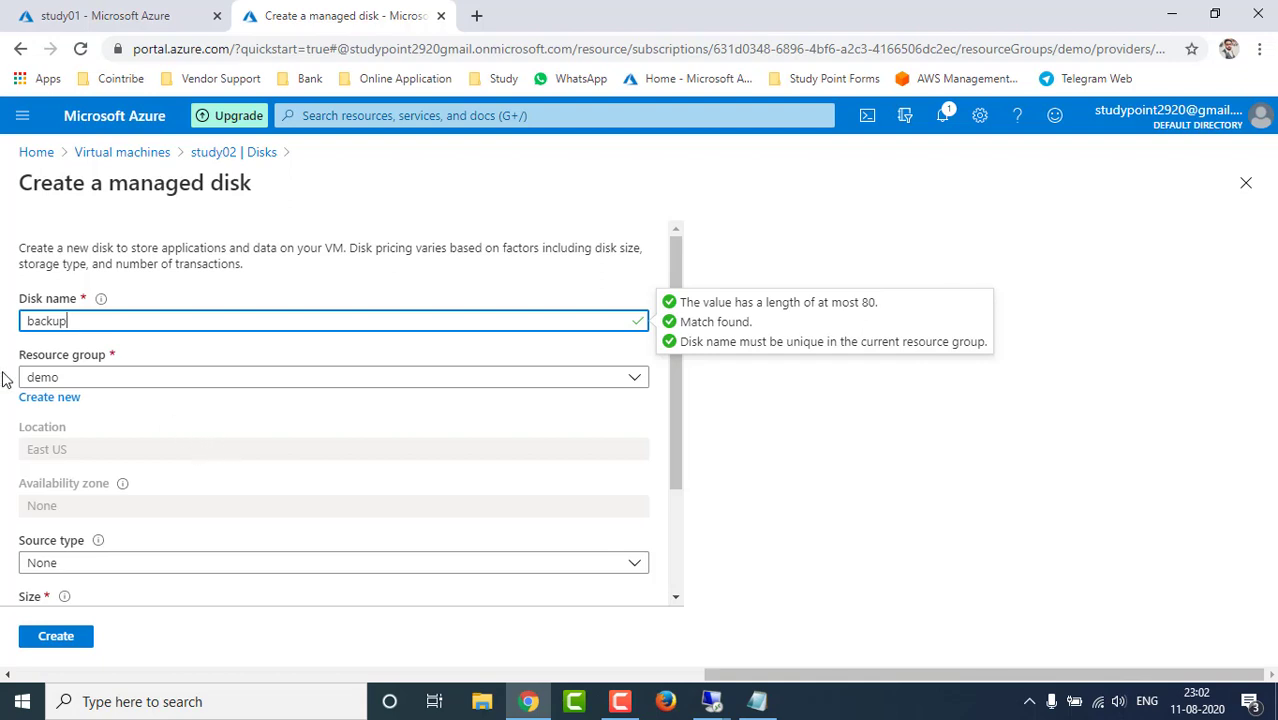
pyautogui.click(107, 386)
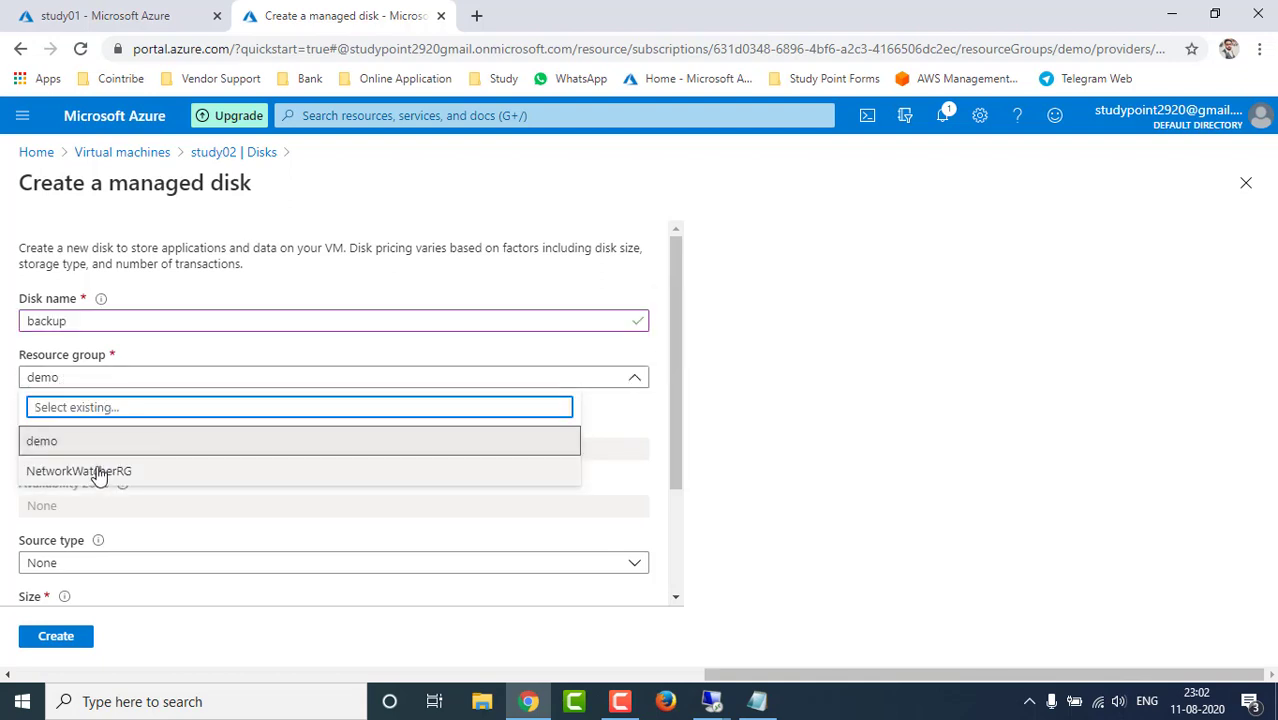
pyautogui.click(72, 443)
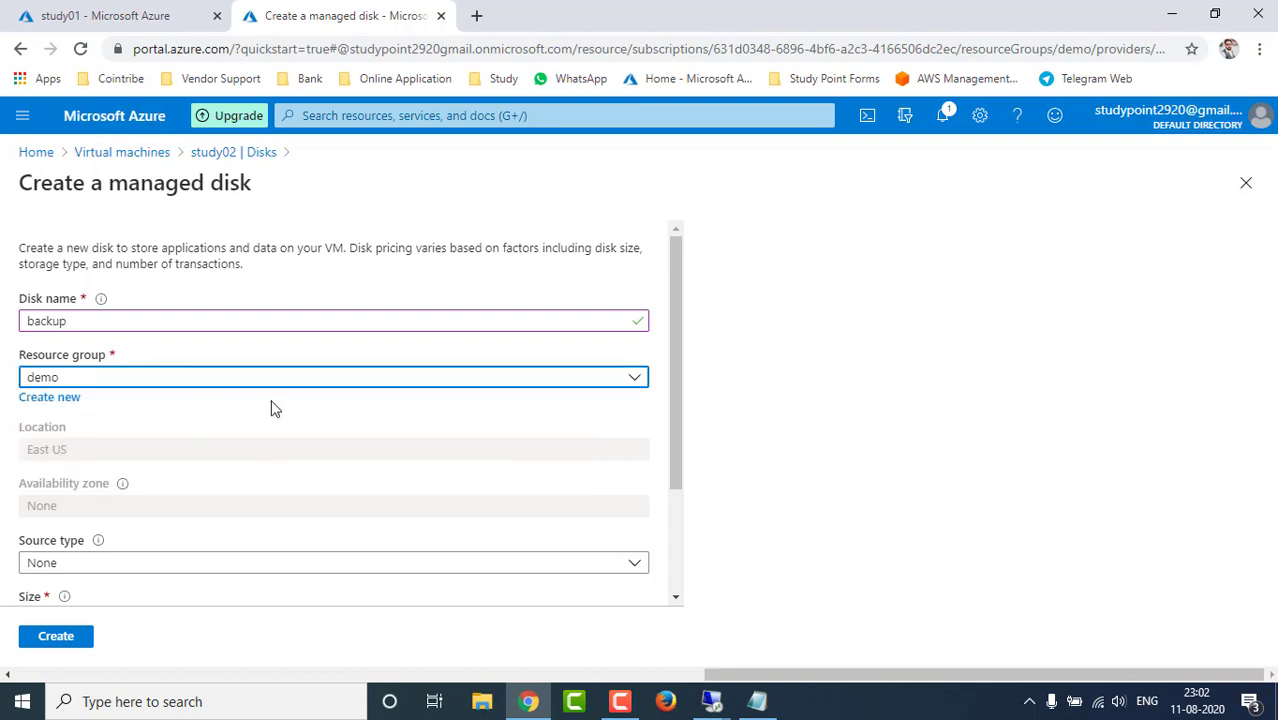
# Open the size selection for the new disk, switch the storage type to Standard HDD and review its sizes
pyautogui.scroll(-3, 268, 439)
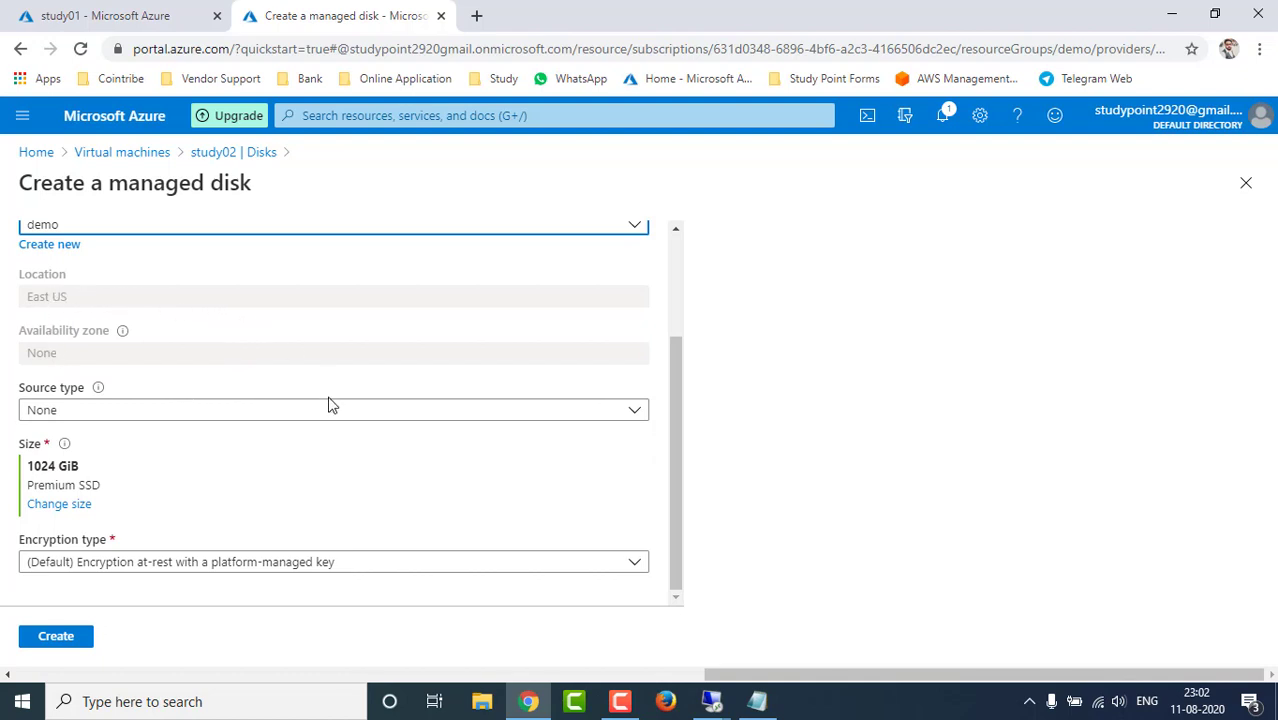
pyautogui.moveTo(20, 452); pyautogui.dragTo(108, 485)
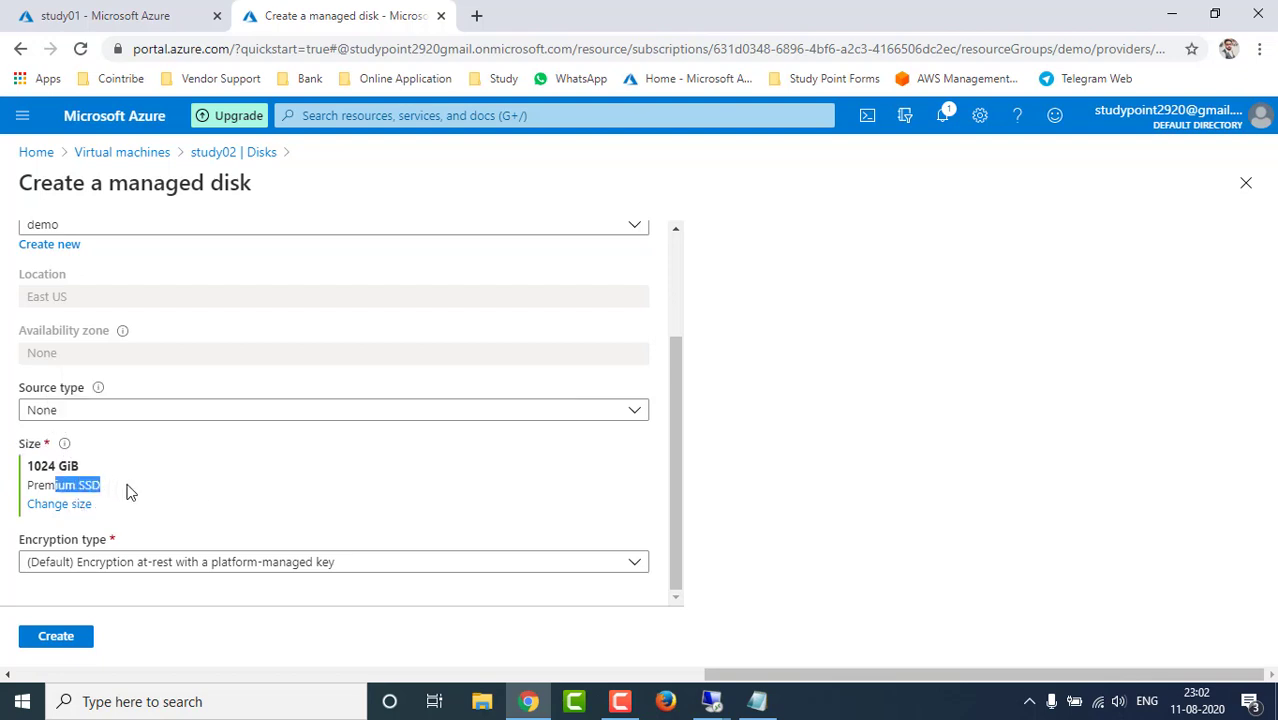
pyautogui.click(60, 505)
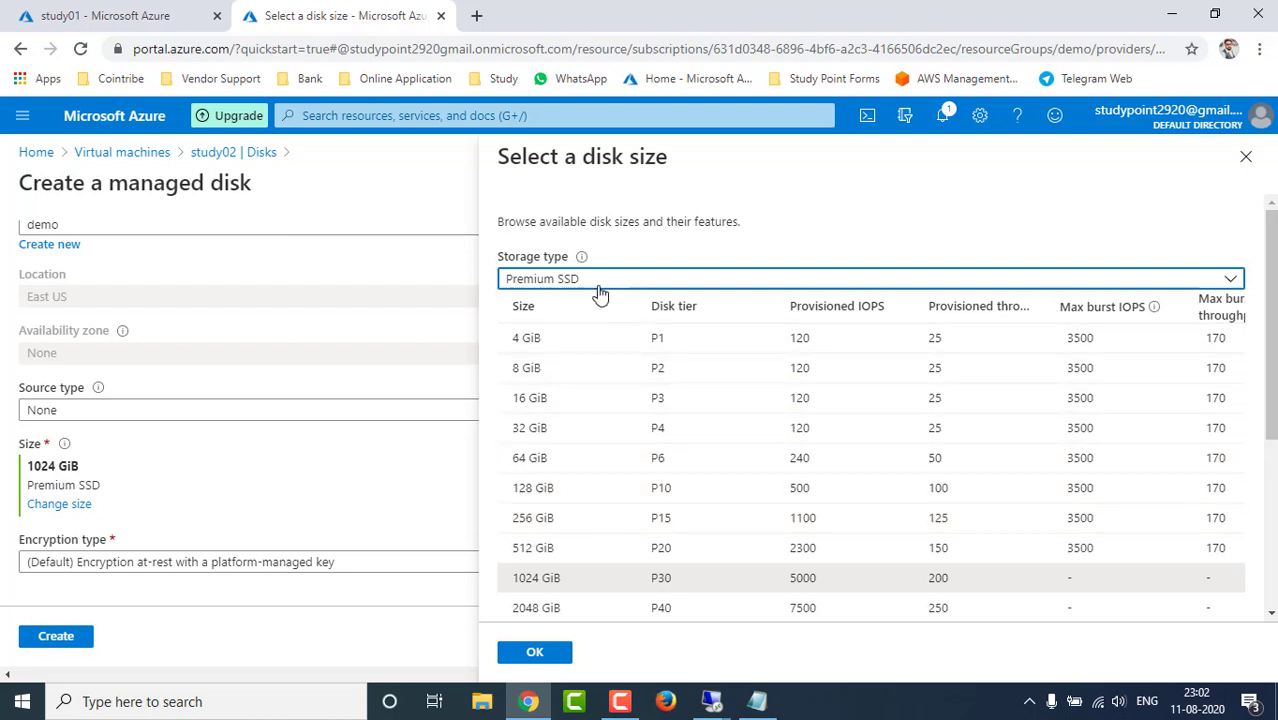
pyautogui.click(604, 285)
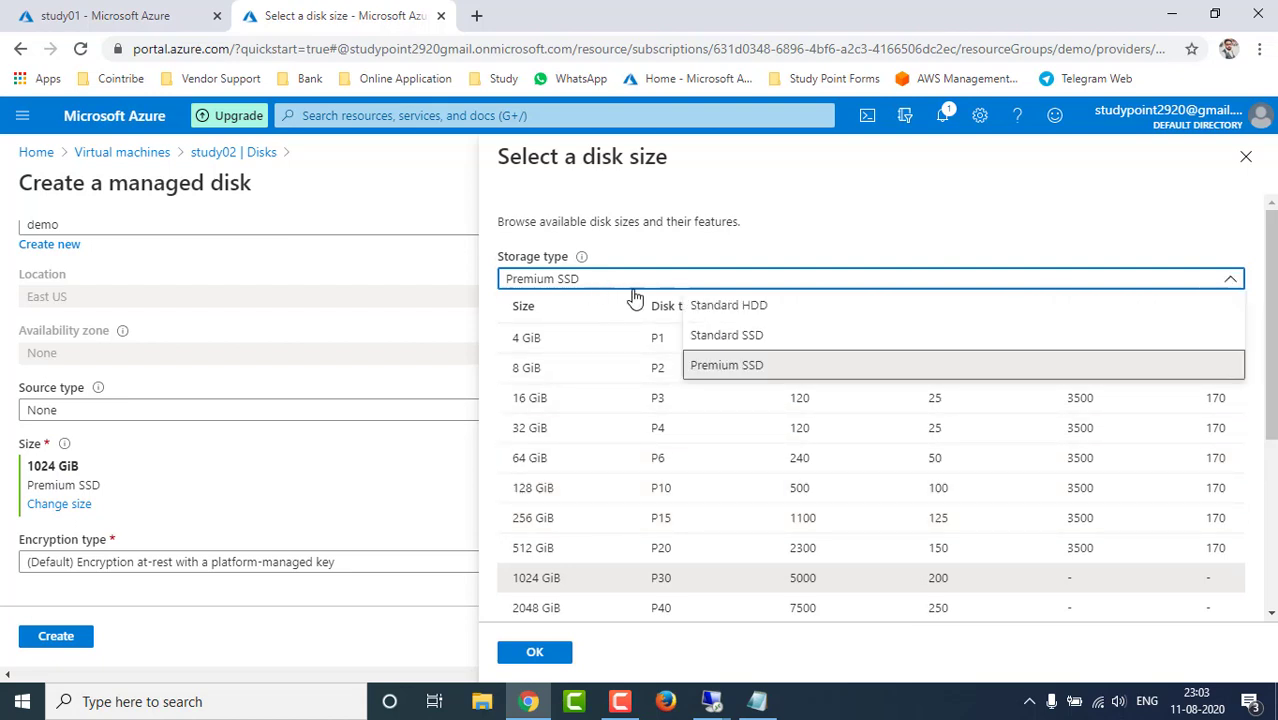
pyautogui.click(733, 310)
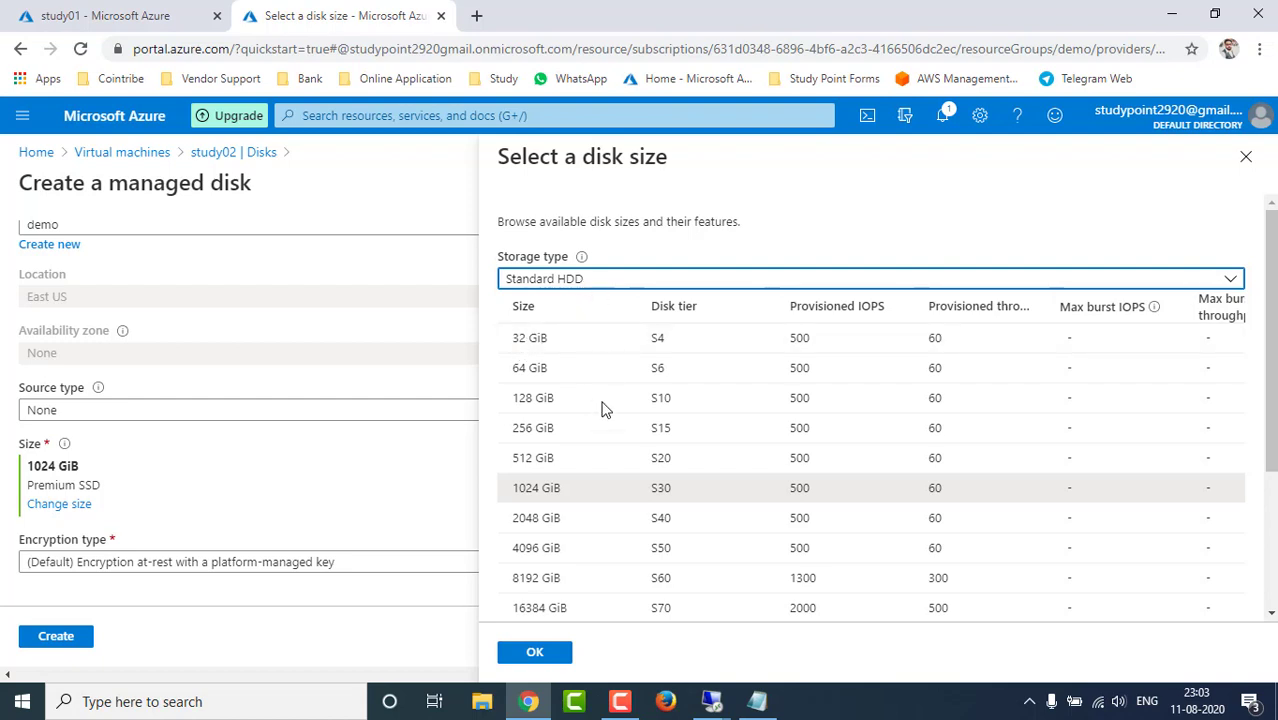
pyautogui.scroll(-3, 602, 363)
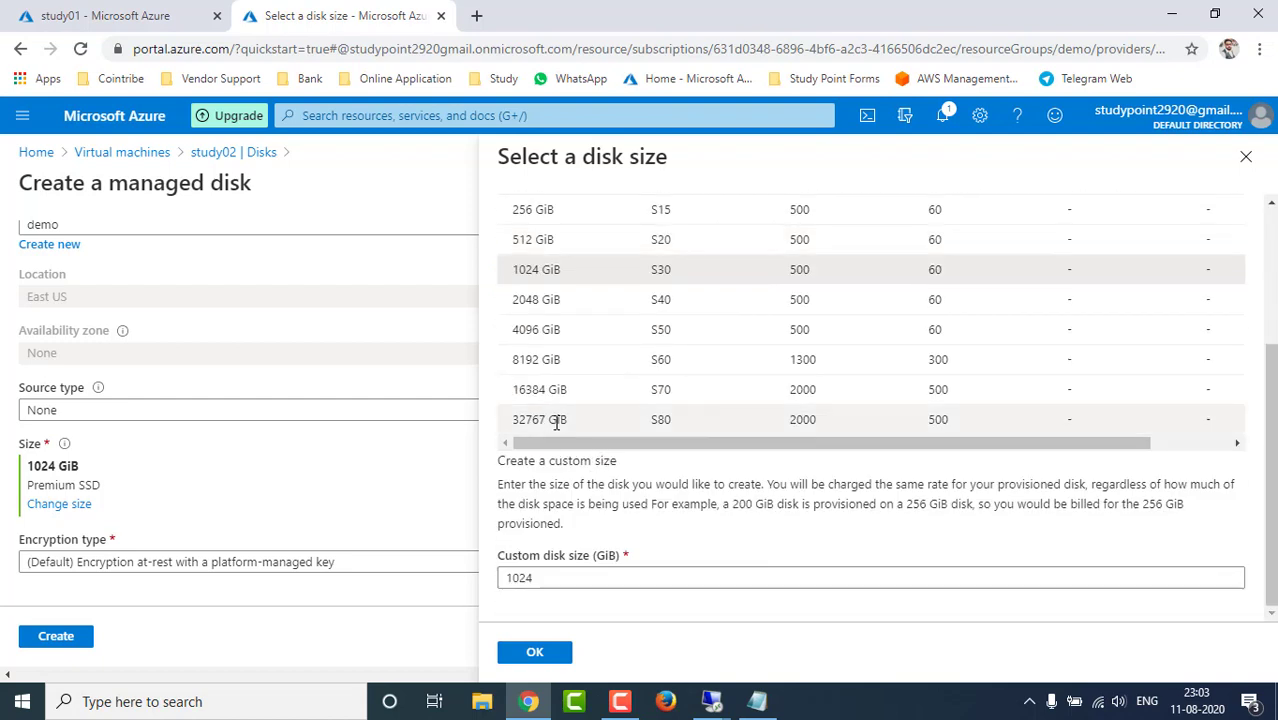
pyautogui.scroll(5, 685, 385)
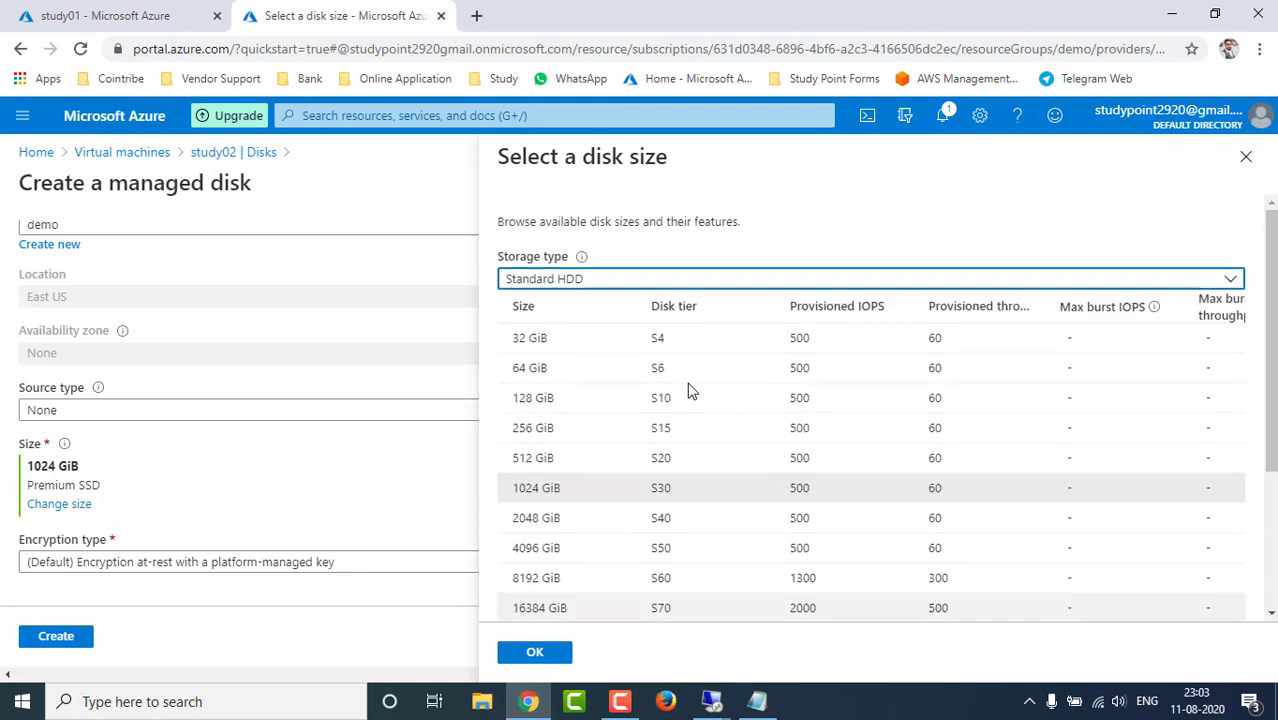
# View the sizes offered for Standard SSD, and return the storage type to Standard HDD
pyautogui.click(602, 282)
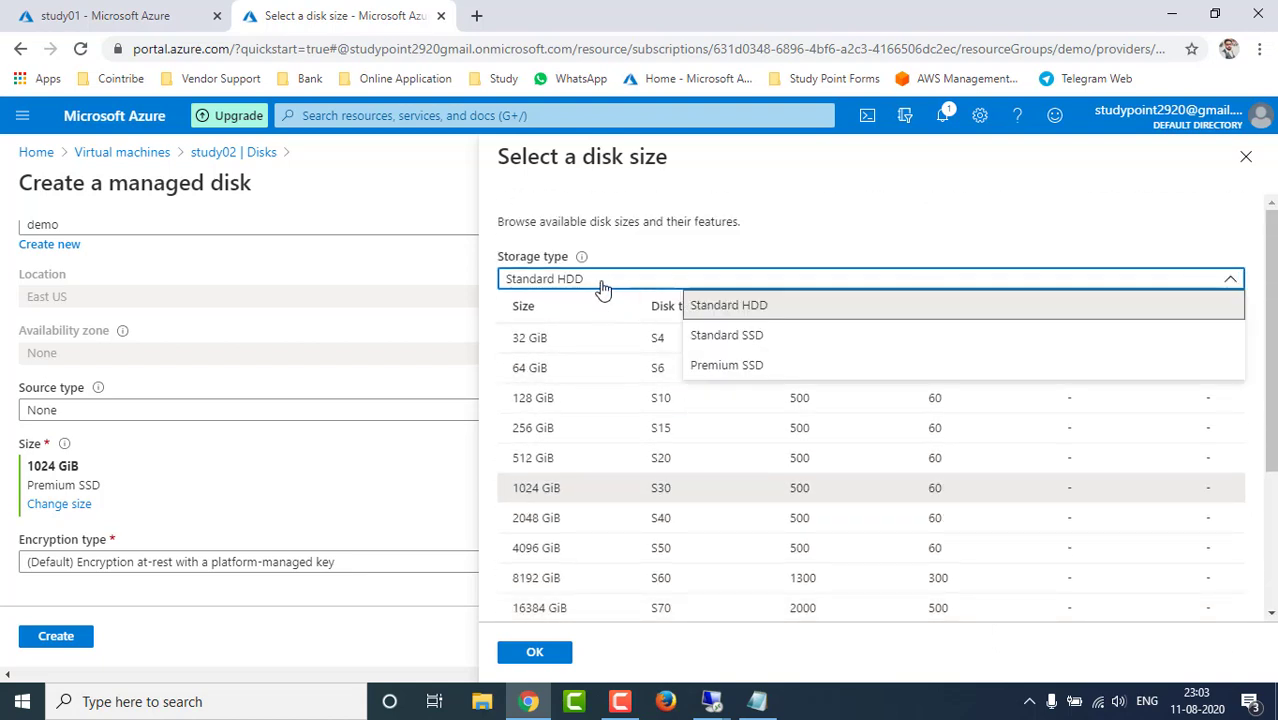
pyautogui.click(736, 342)
pyautogui.scroll(-5, 616, 414)
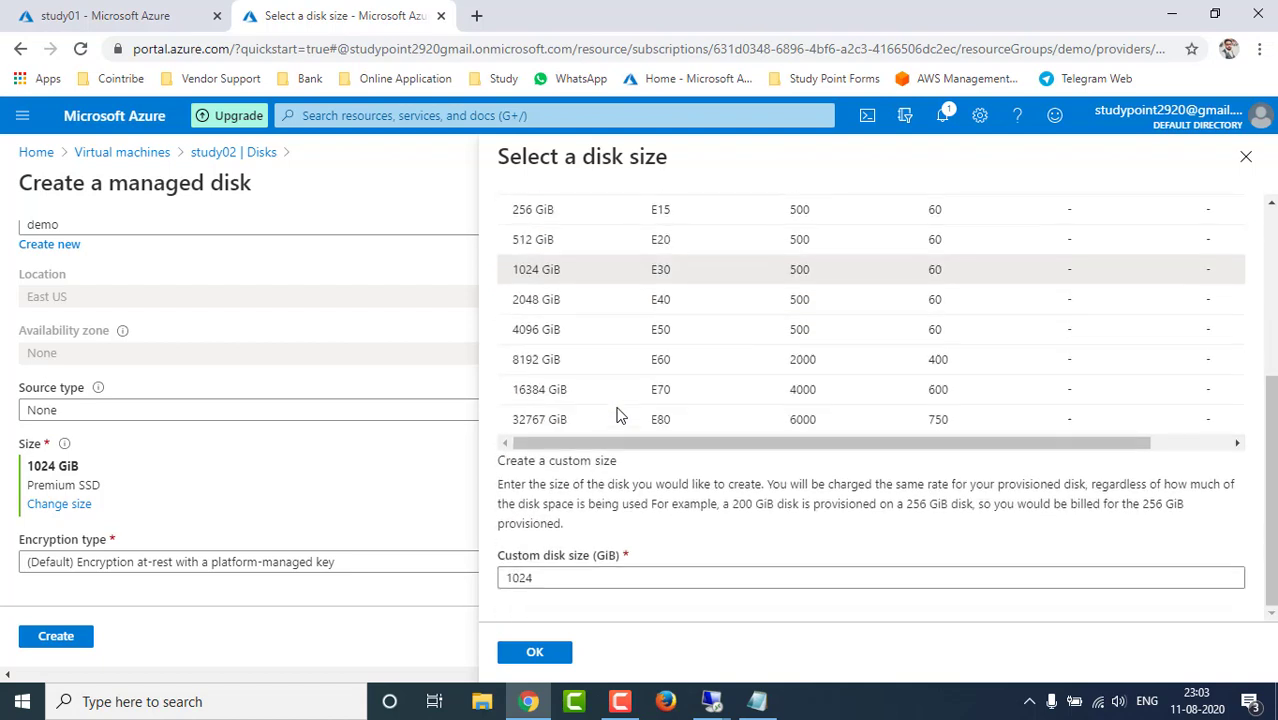
pyautogui.scroll(5, 616, 414)
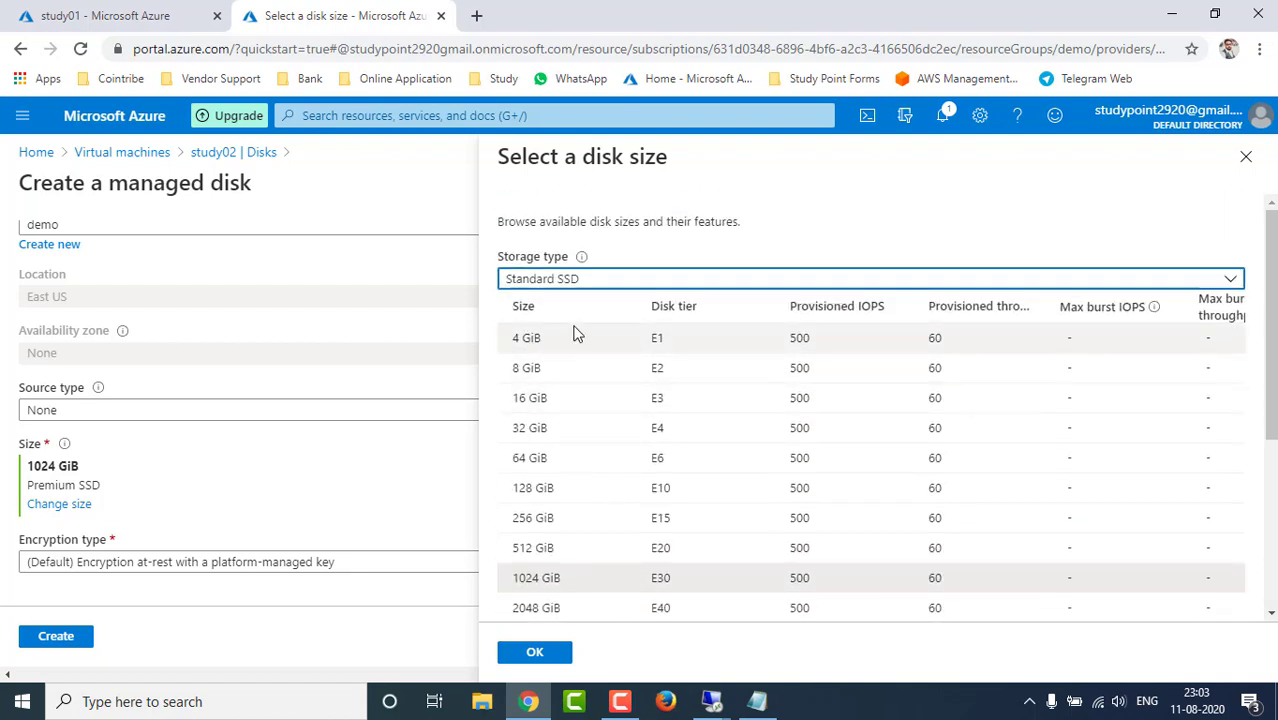
pyautogui.click(608, 283)
pyautogui.click(731, 369)
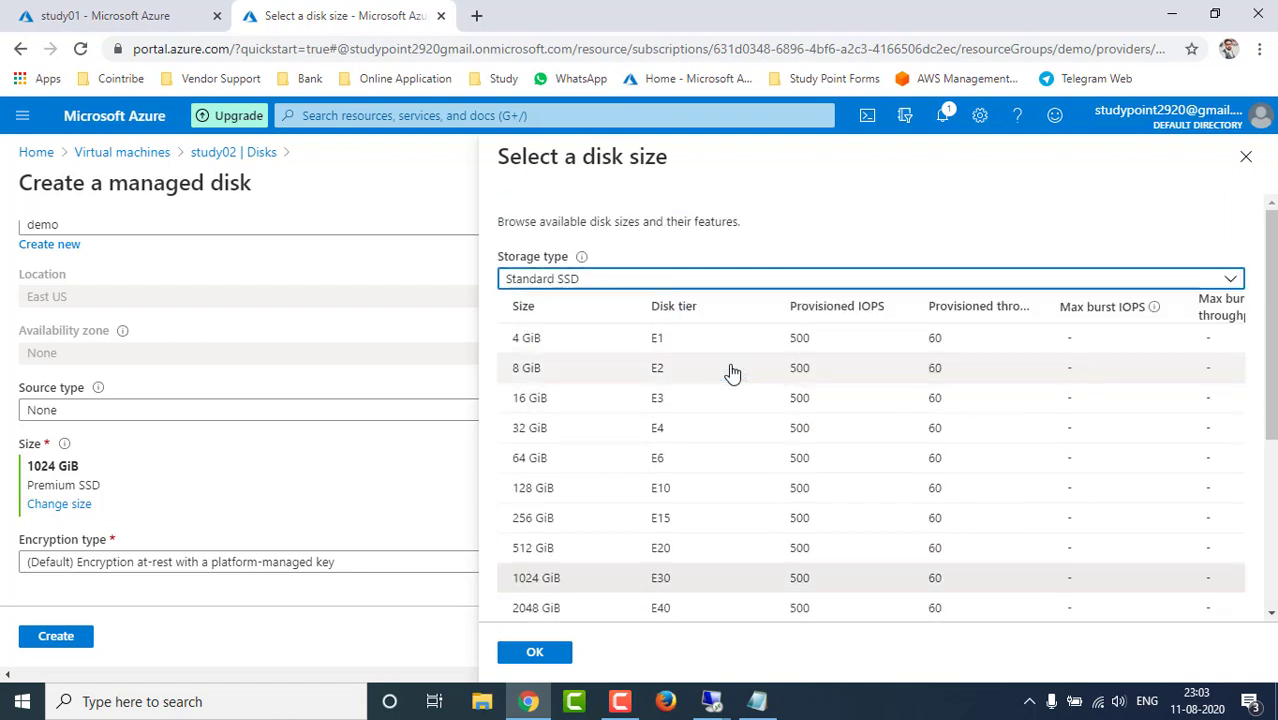
pyautogui.click(570, 281)
pyautogui.click(727, 304)
# Set the custom disk size to 10 GiB and confirm the size selection
pyautogui.scroll(-3, 588, 430)
pyautogui.scroll(3, 624, 519)
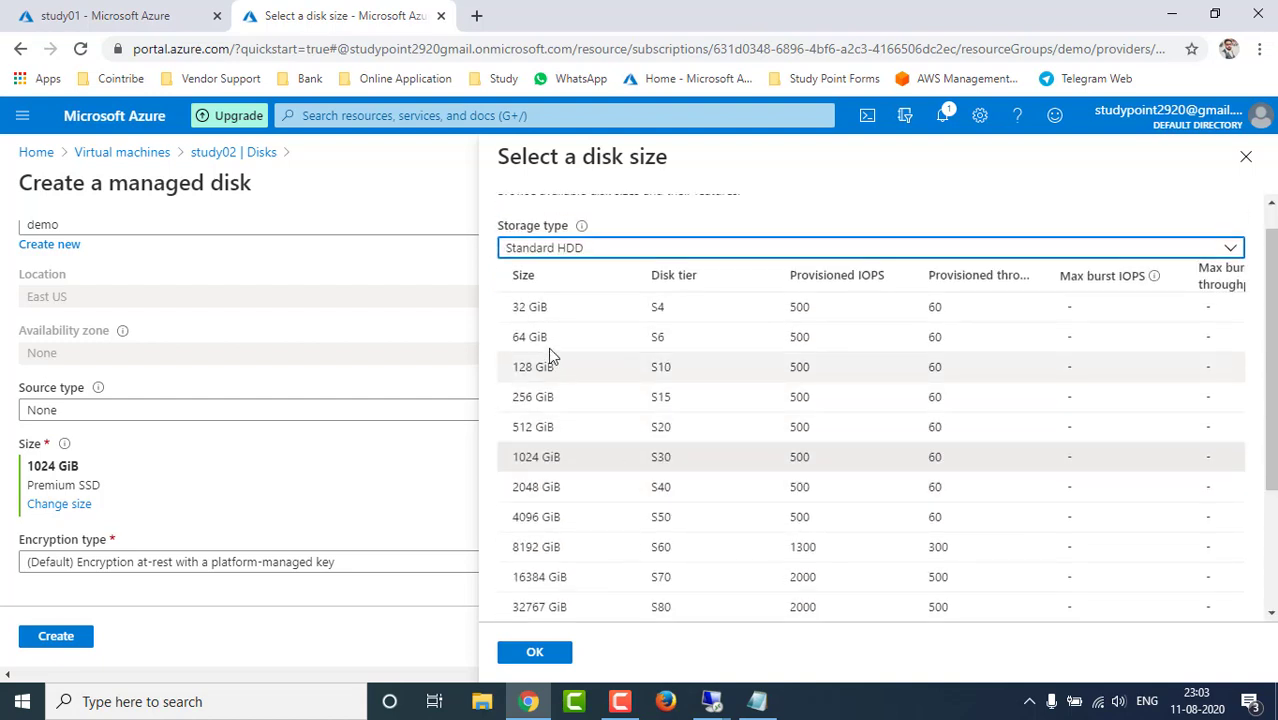
pyautogui.scroll(-2, 650, 372)
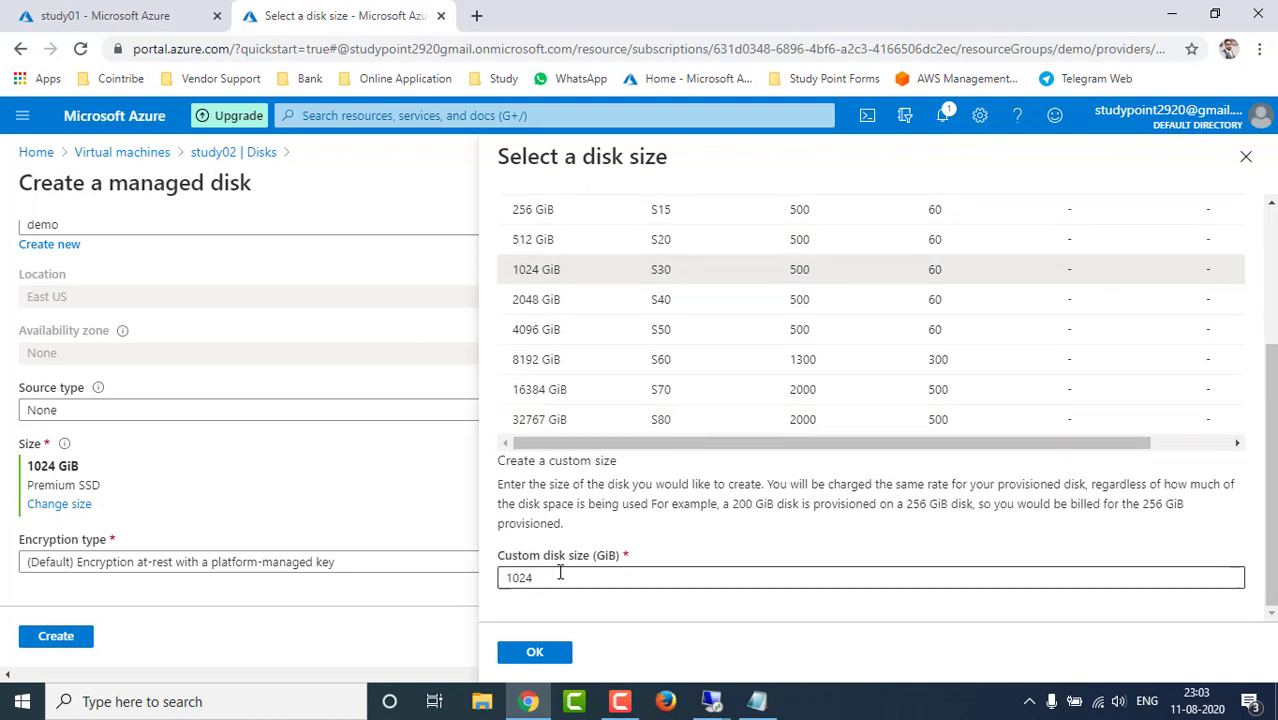
pyautogui.moveTo(551, 576); pyautogui.dragTo(490, 585)
pyautogui.write('1')
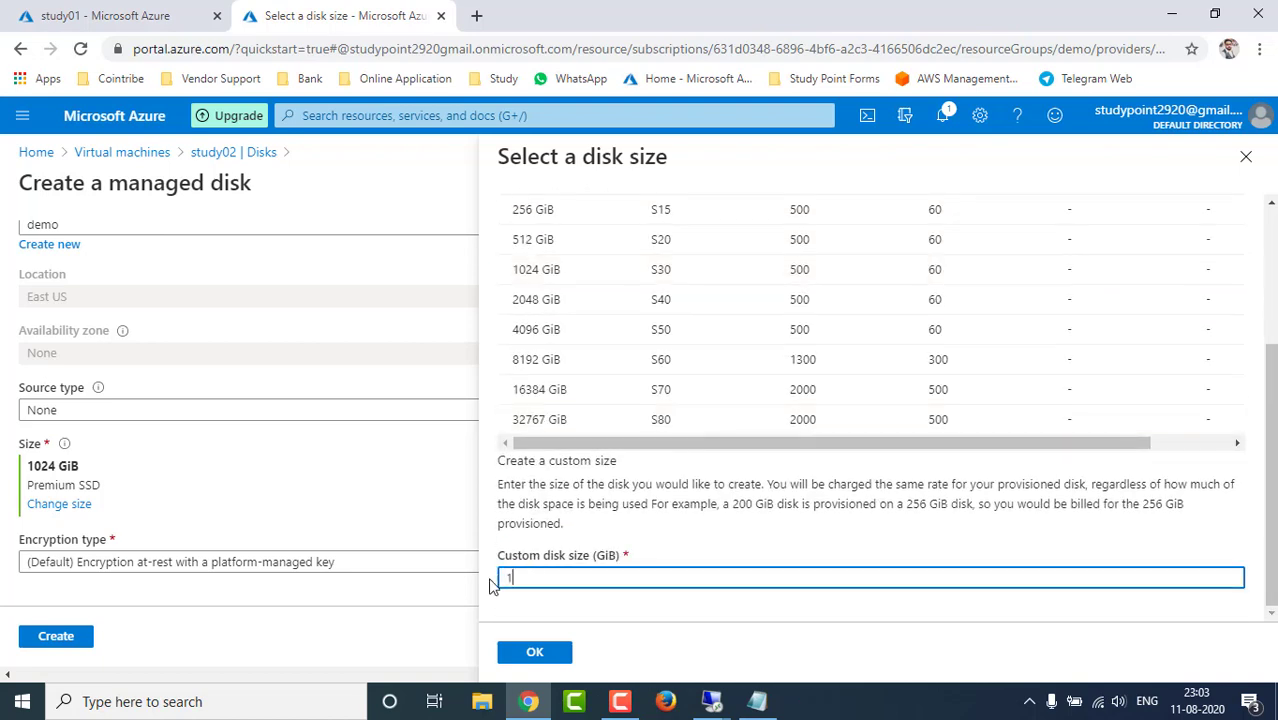
pyautogui.write('0')
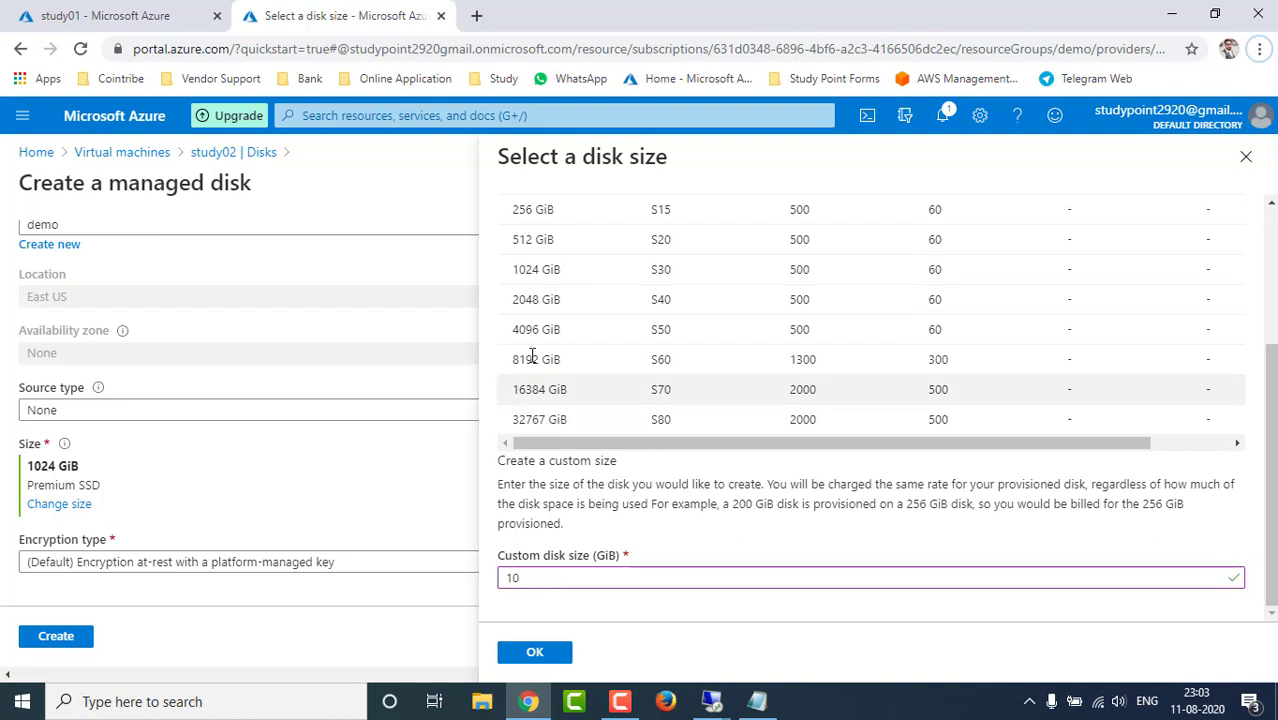
pyautogui.click(542, 578)
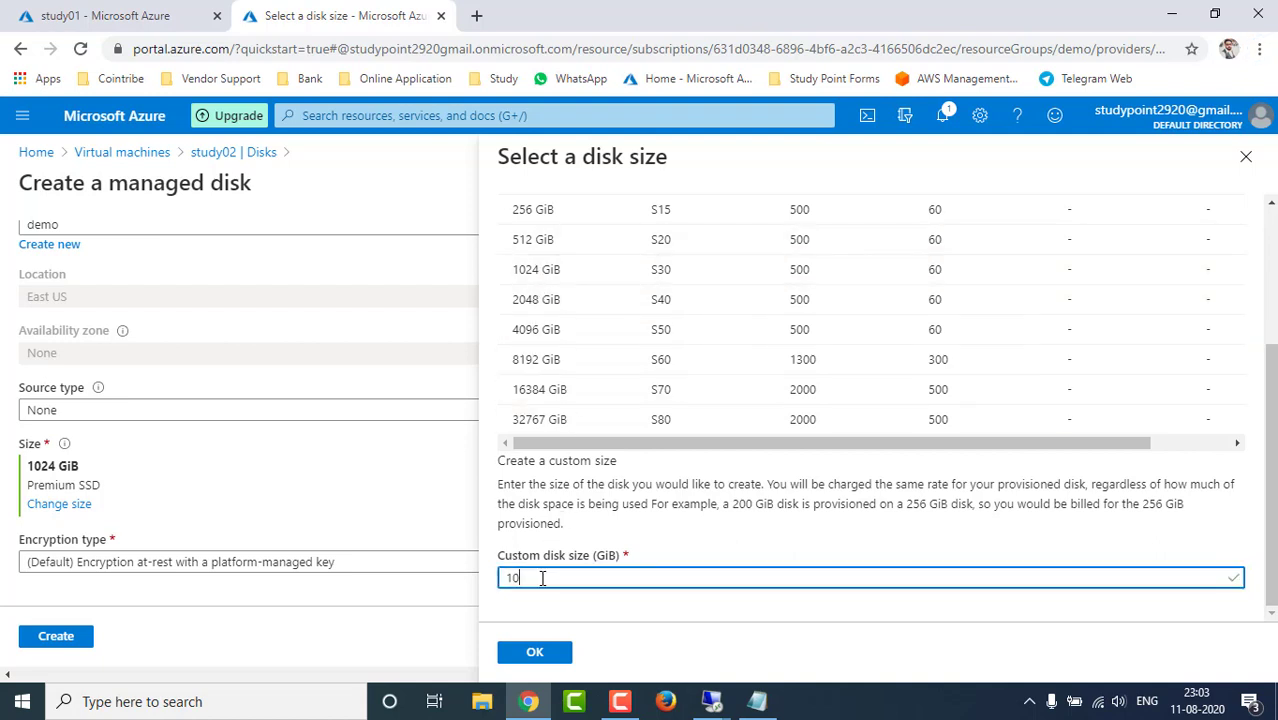
pyautogui.moveTo(542, 578); pyautogui.dragTo(488, 578)
pyautogui.click(536, 653)
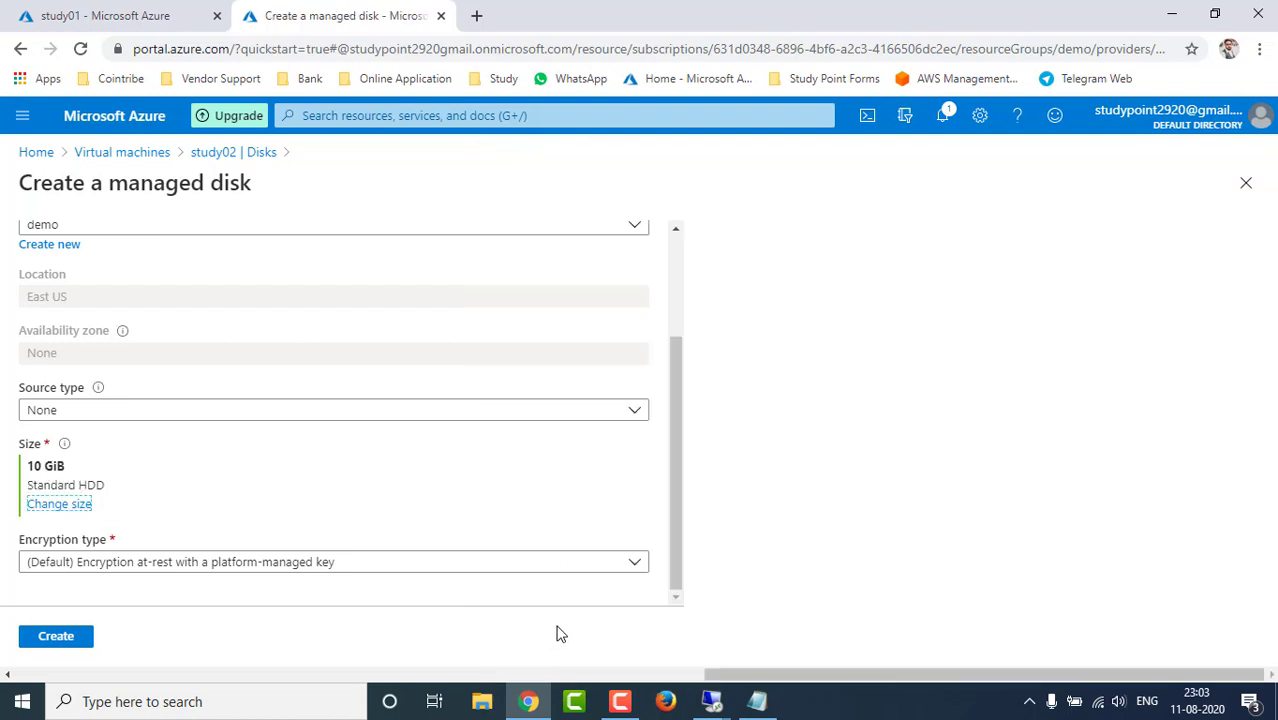
# Create the backup managed disk and switch to the study02 remote session
pyautogui.click(58, 637)
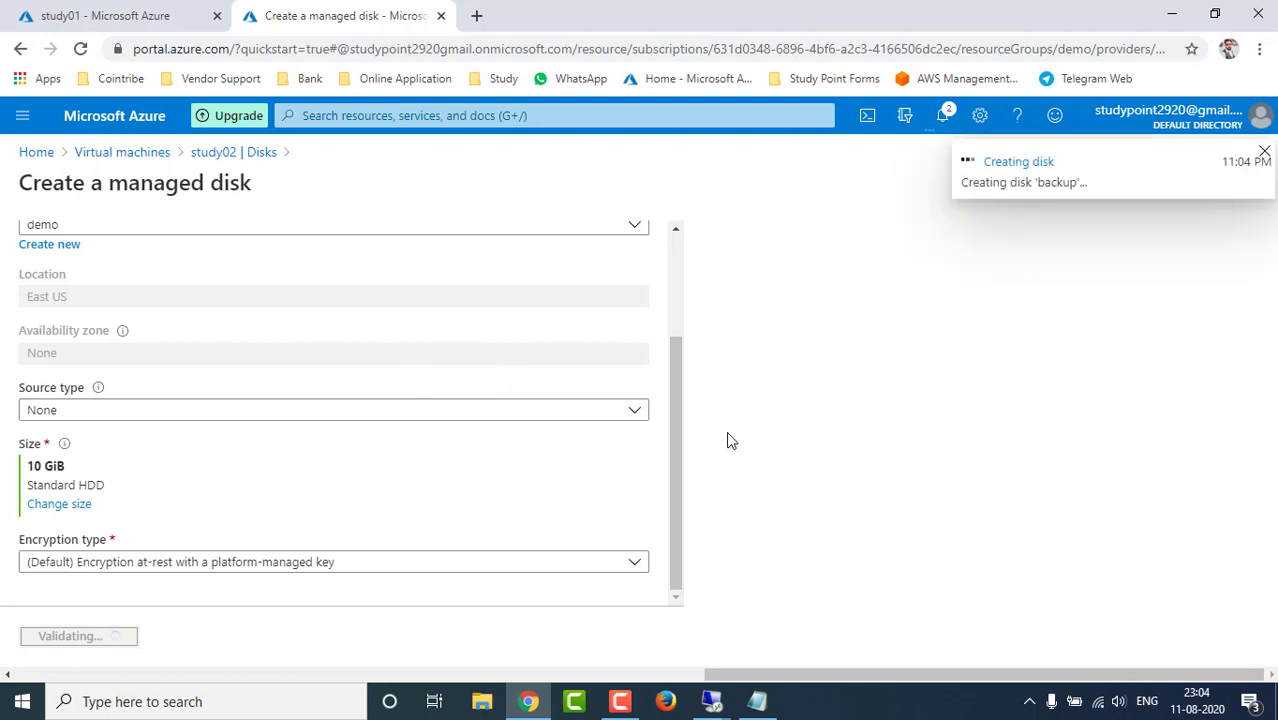
pyautogui.moveTo(718, 697)
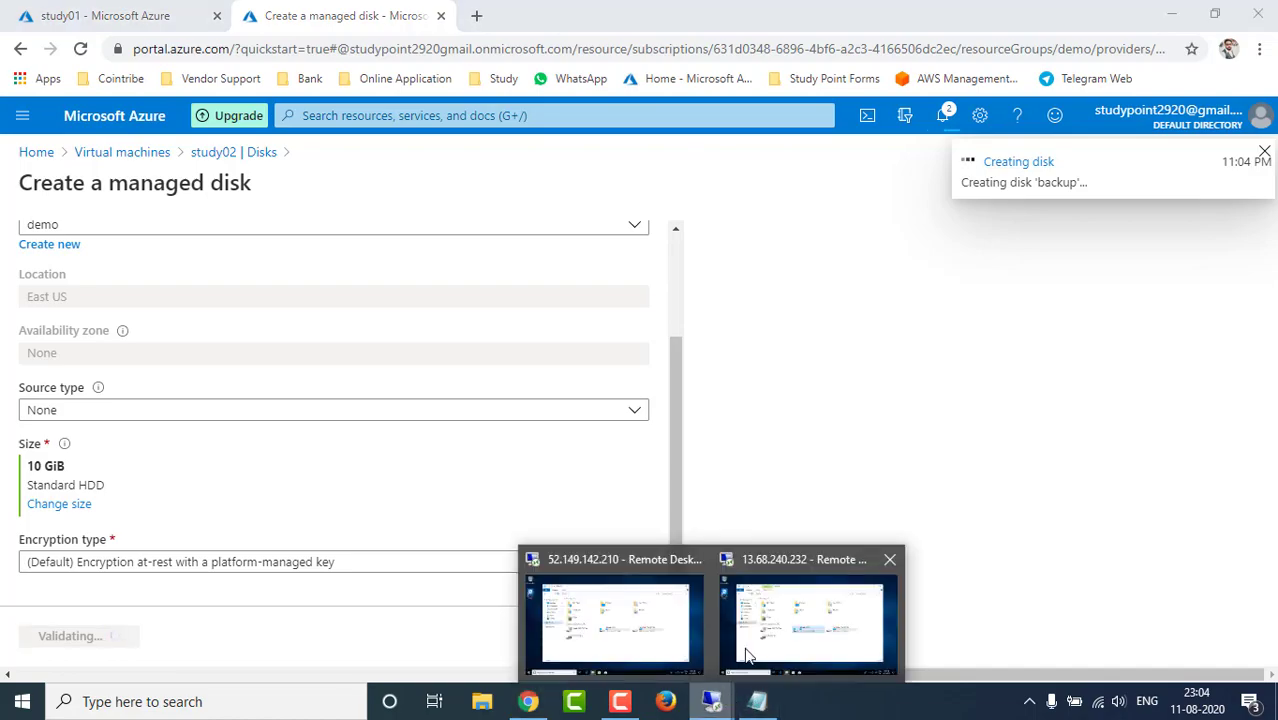
pyautogui.click(826, 600)
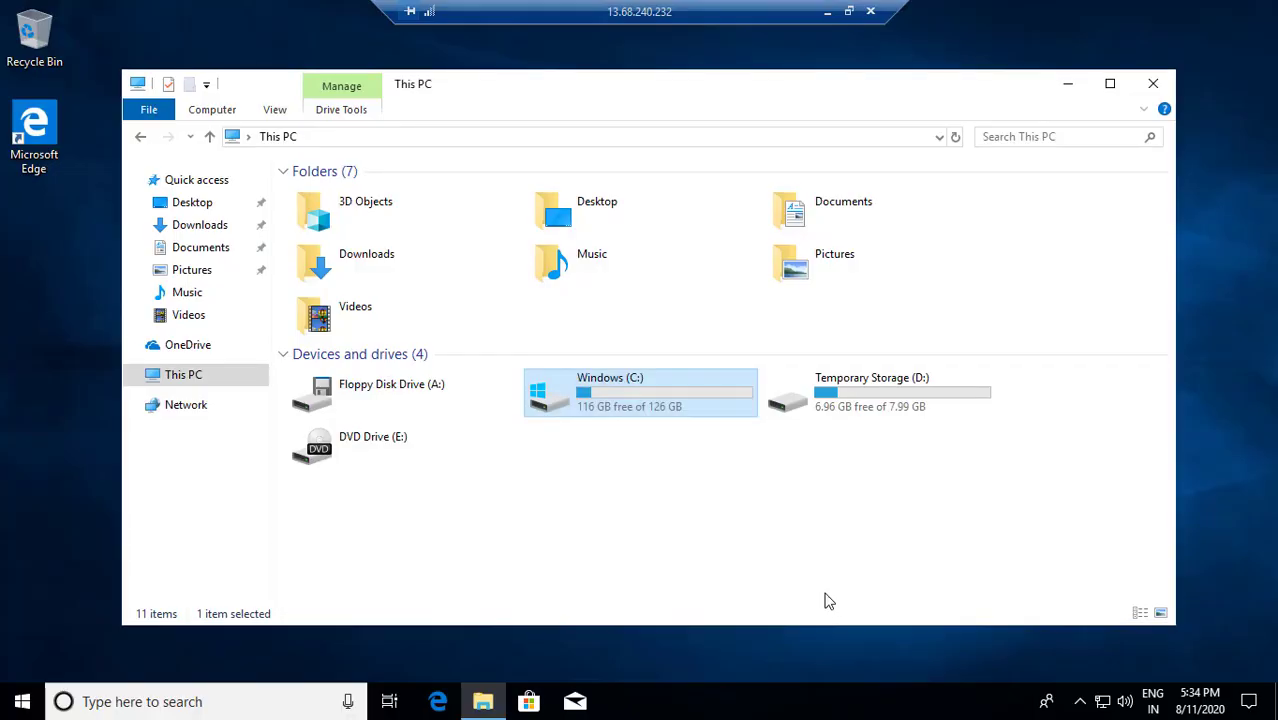
# Open Disk Management on the remote machine and inspect the Windows (C:) and Temporary Storage (D:) partitions
pyautogui.rightClick(207, 383)
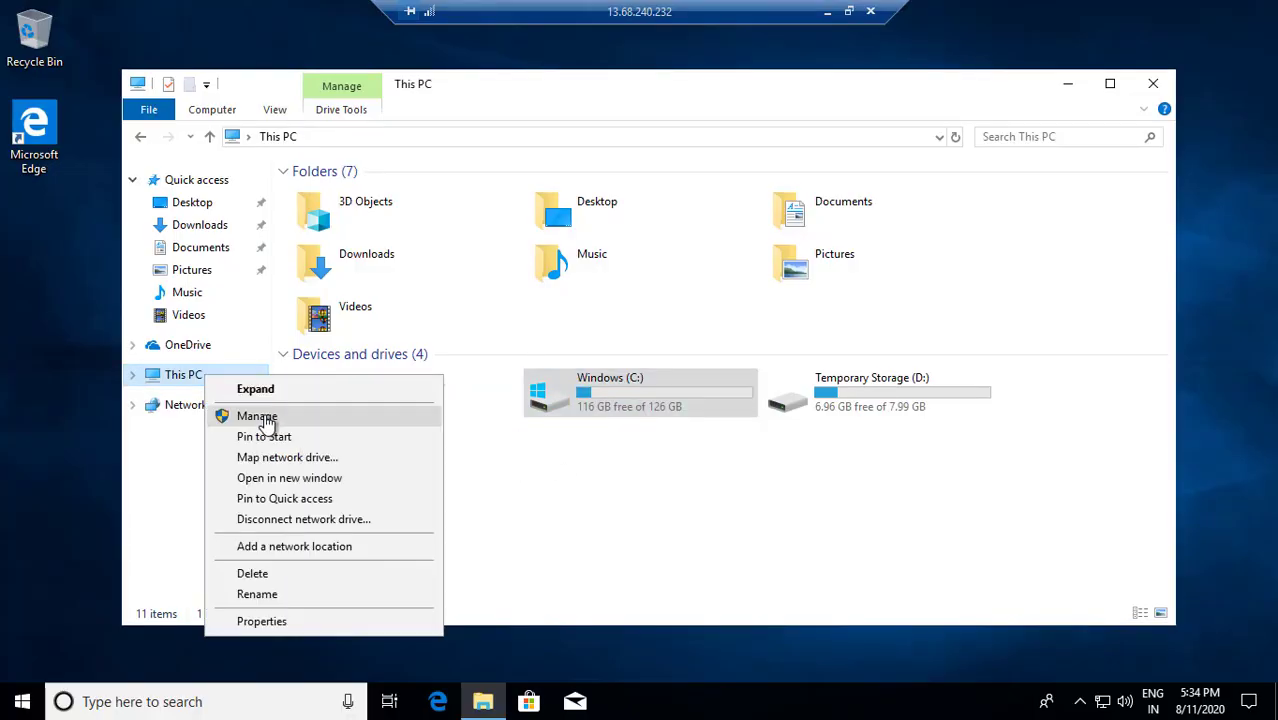
pyautogui.click(258, 416)
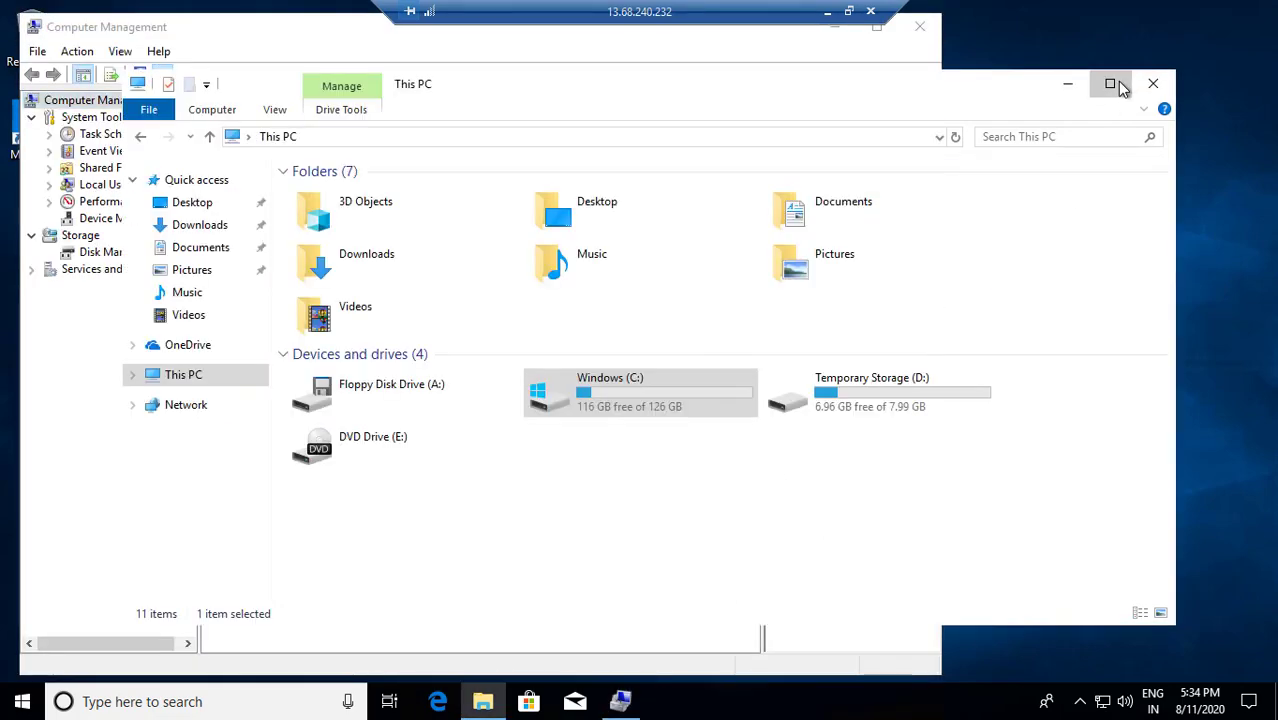
pyautogui.click(1110, 83)
pyautogui.click(620, 701)
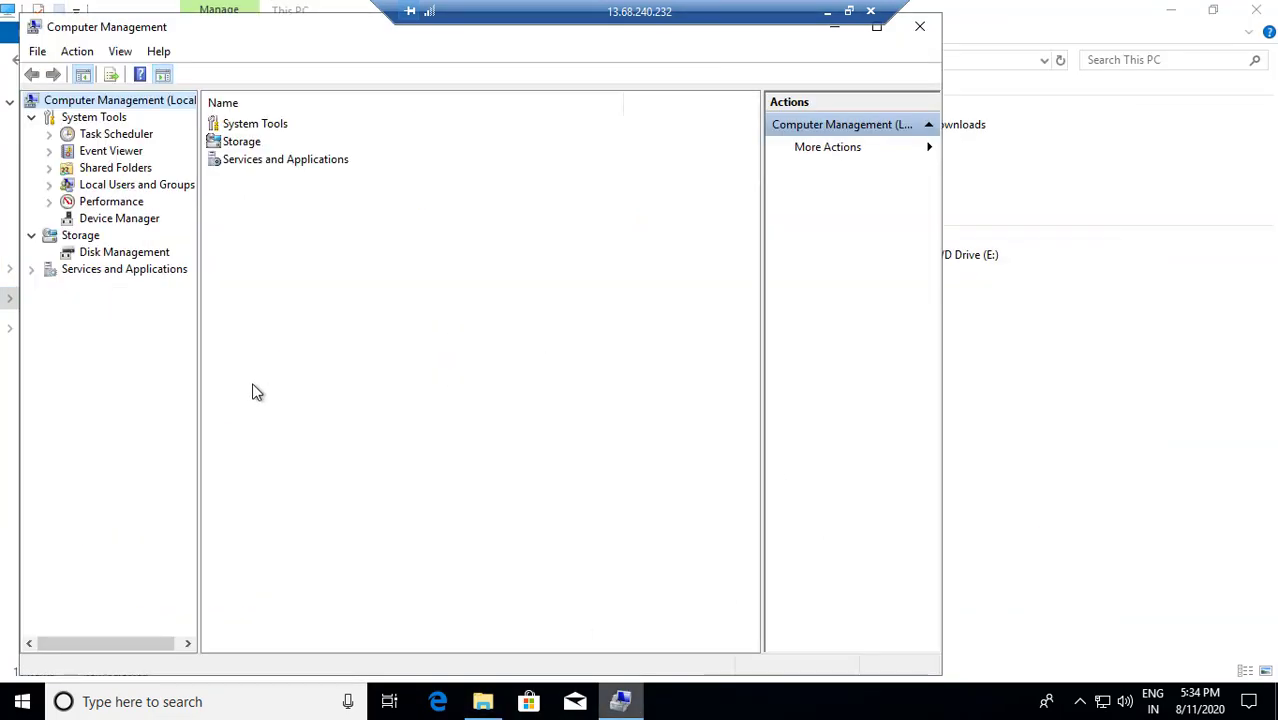
pyautogui.click(130, 252)
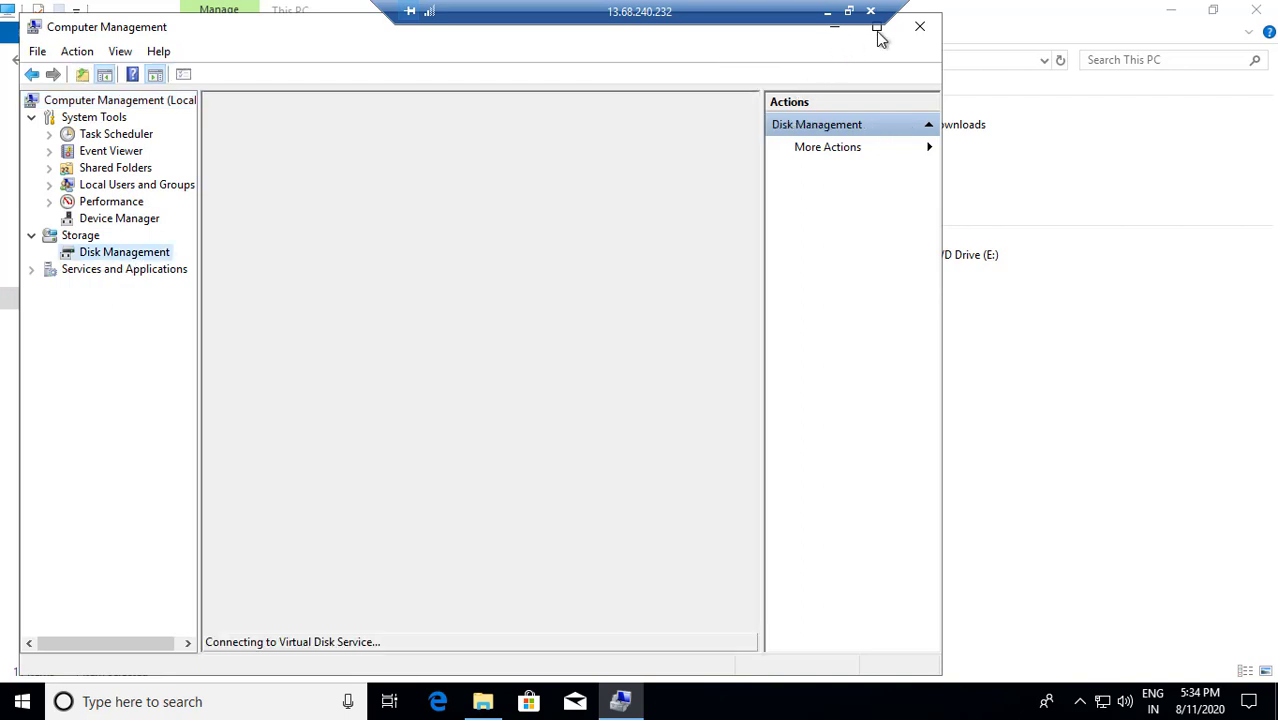
pyautogui.click(877, 30)
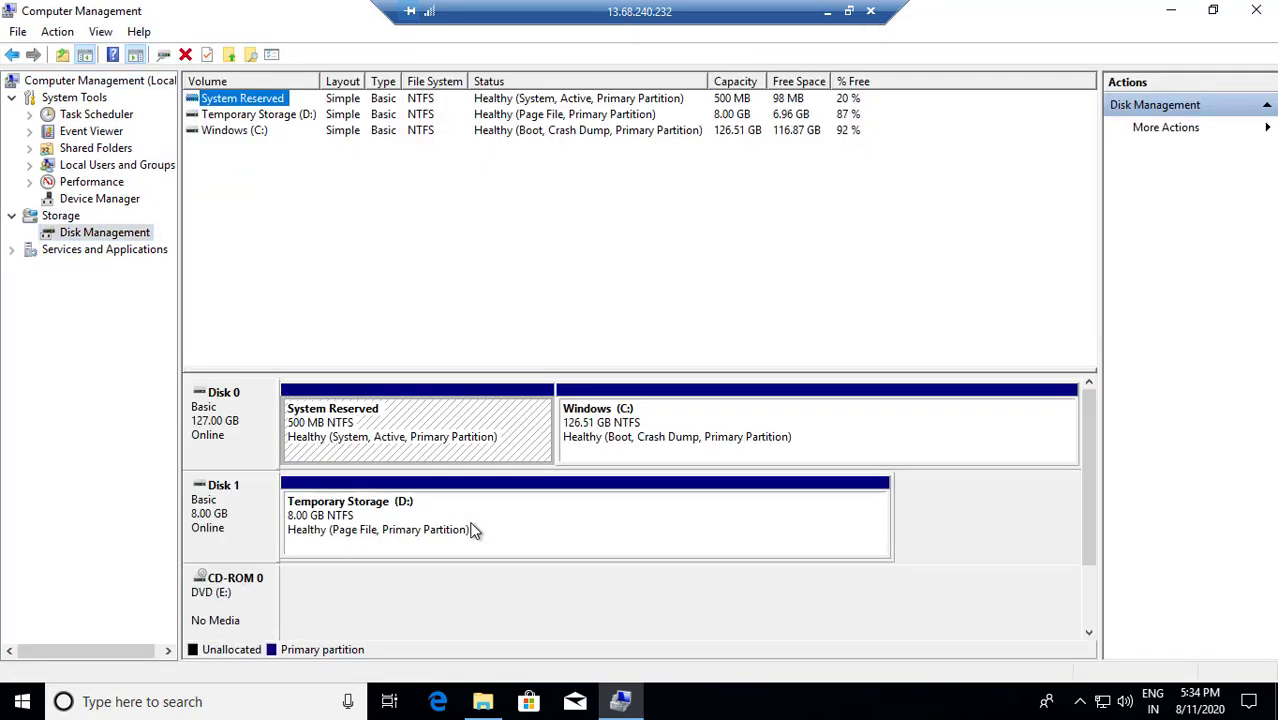
pyautogui.click(631, 441)
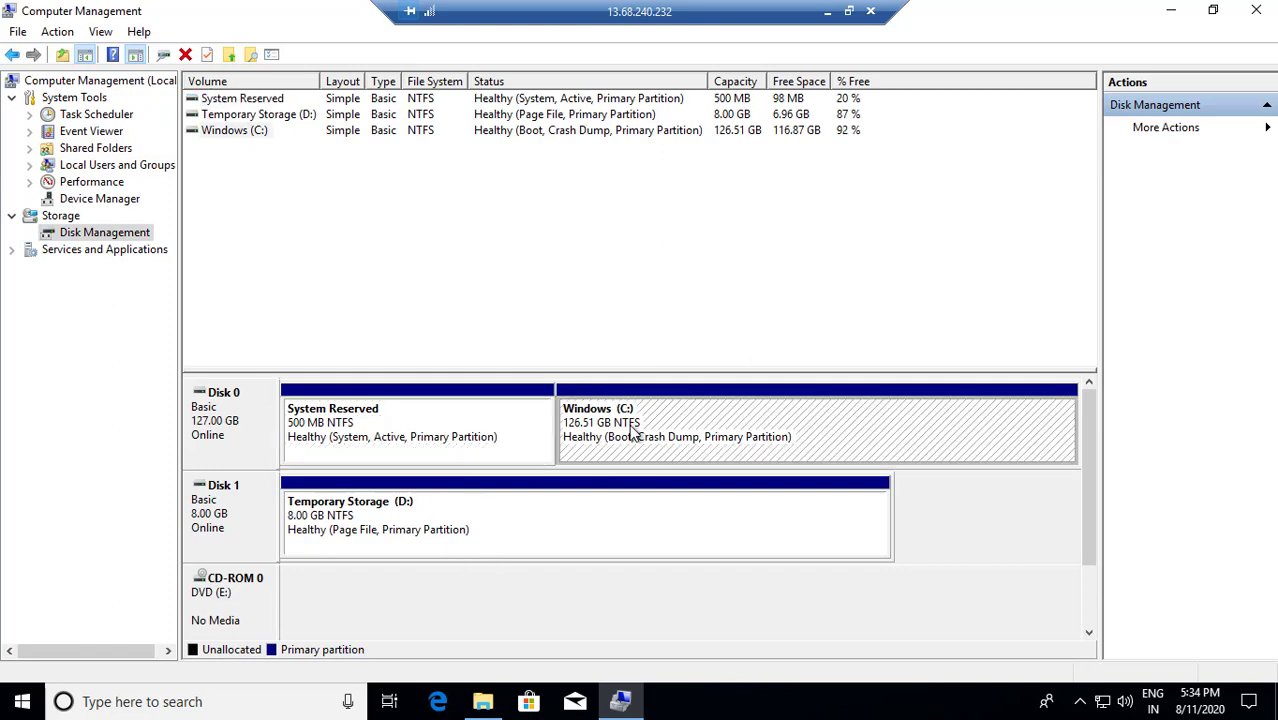
pyautogui.click(388, 520)
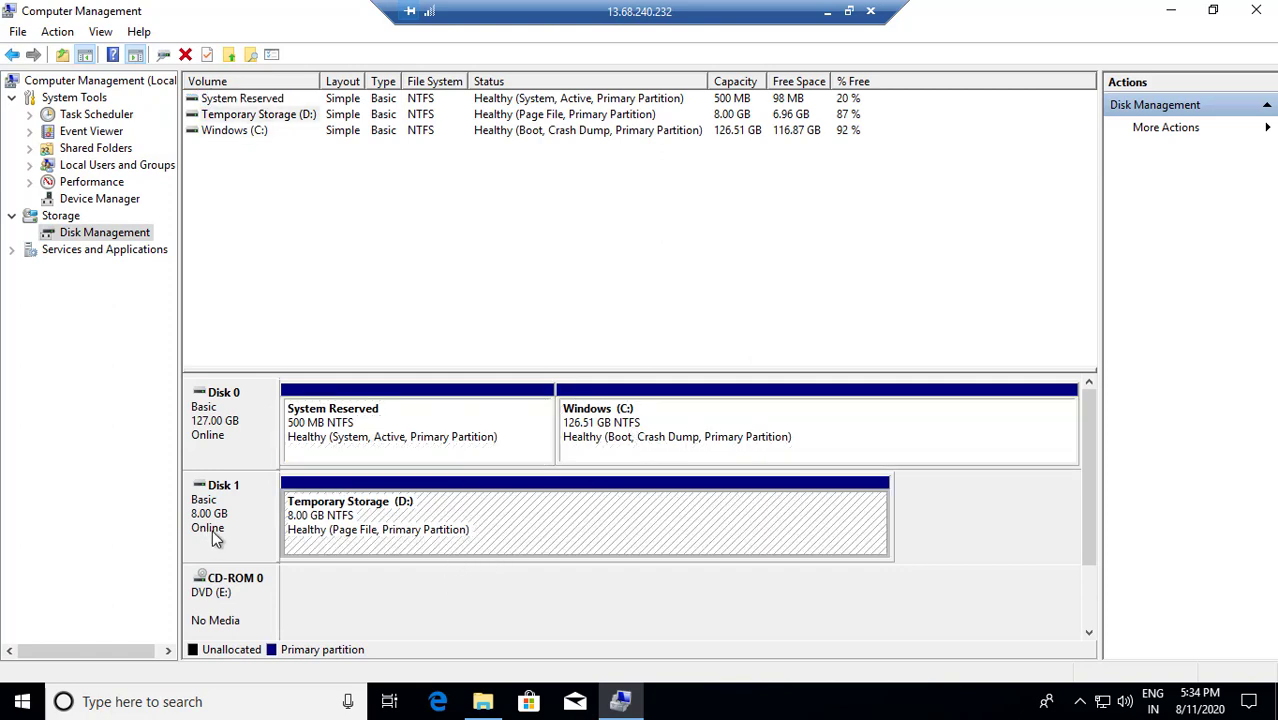
# Switch to the Azure portal, save the study02 disk changes to attach the backup disk, and return to the remote session
pyautogui.click(827, 12)
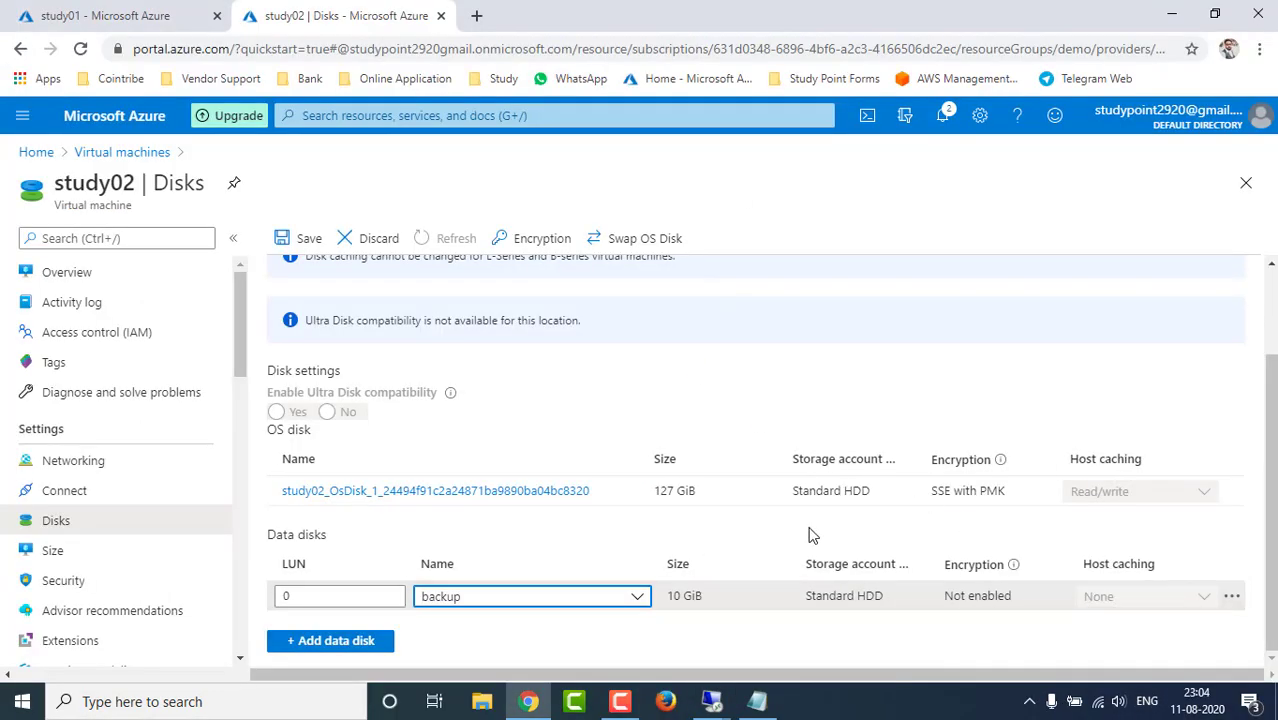
pyautogui.click(298, 240)
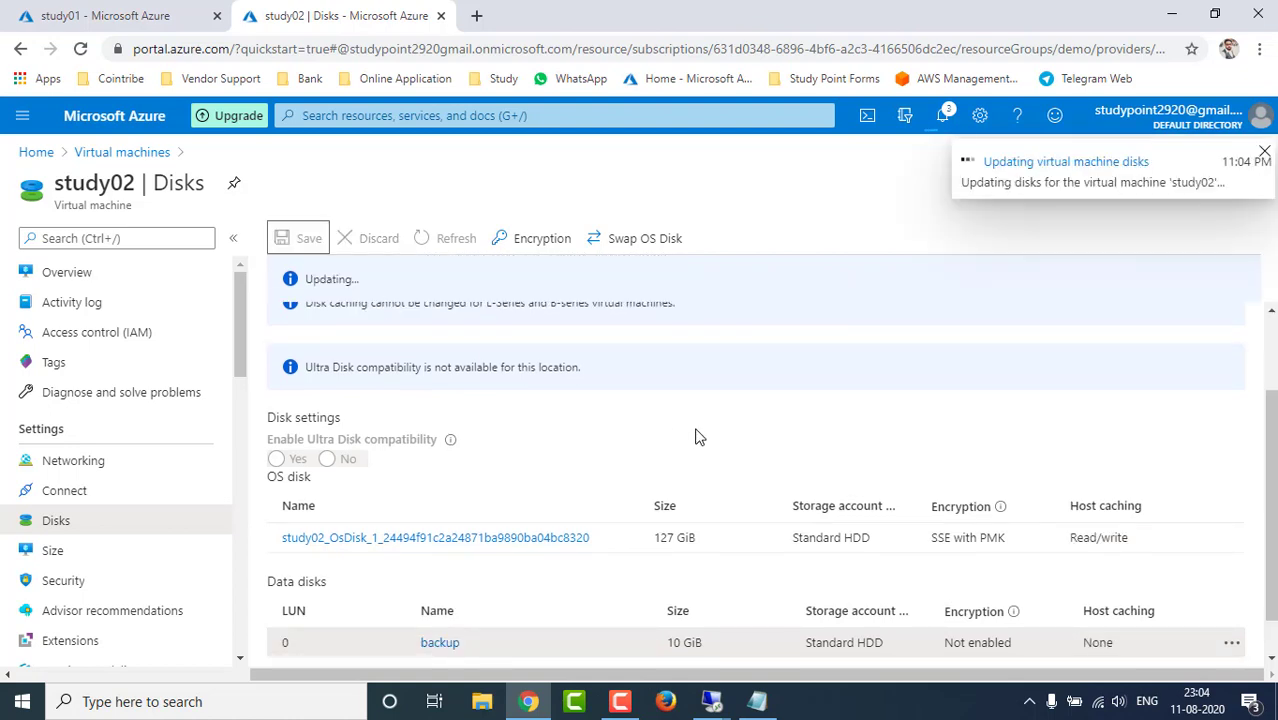
pyautogui.scroll(-1, 698, 437)
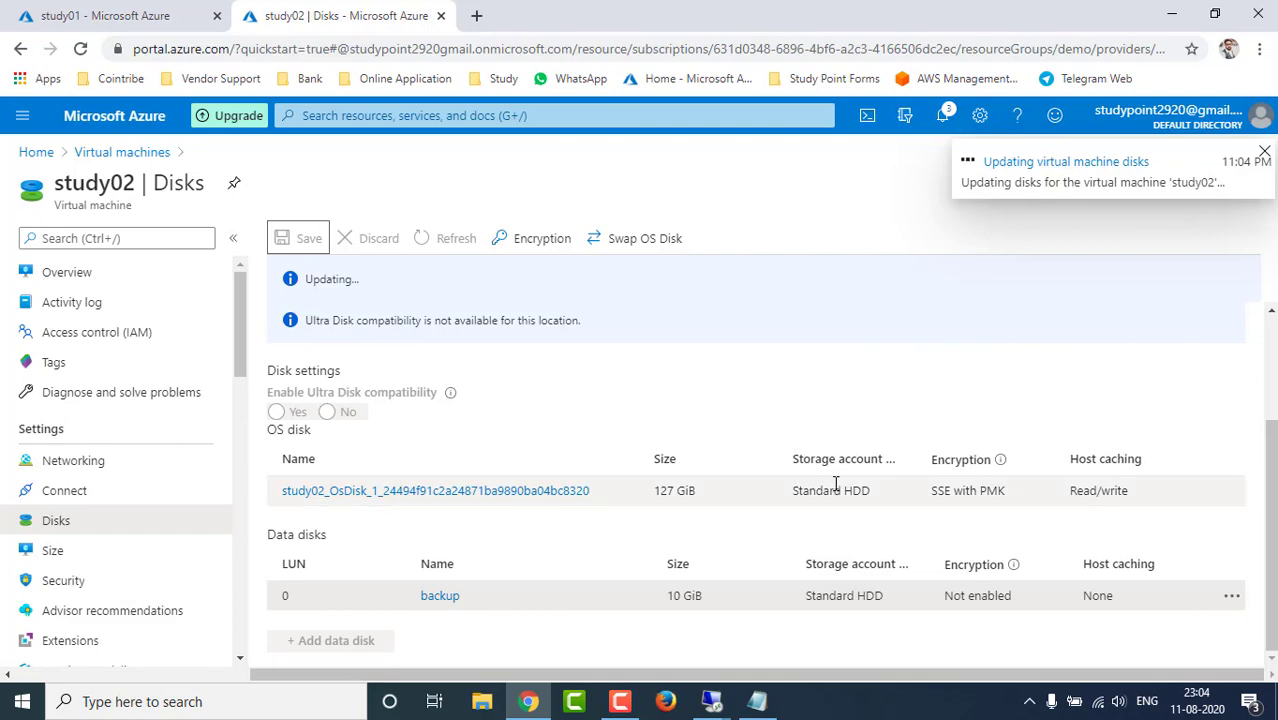
pyautogui.click(711, 701)
pyautogui.click(811, 614)
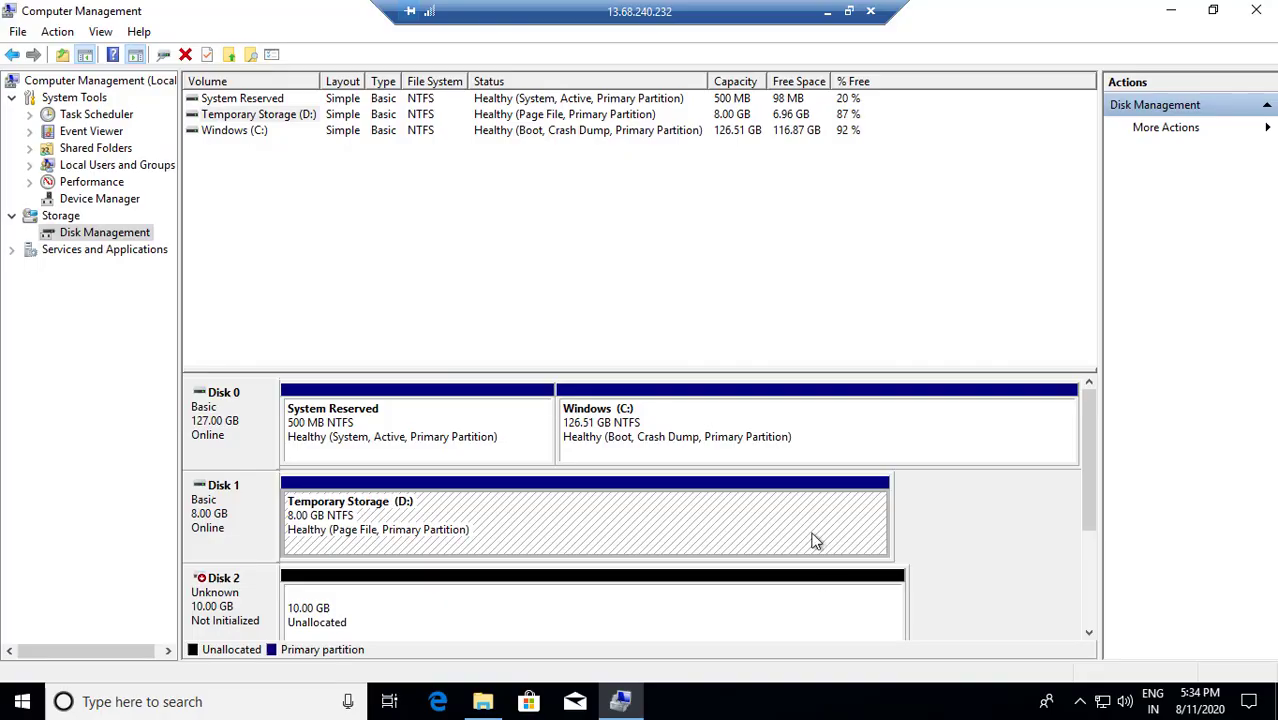
# Initialize Disk 2 with the MBR (Master Boot Record) partition style
pyautogui.click(363, 599)
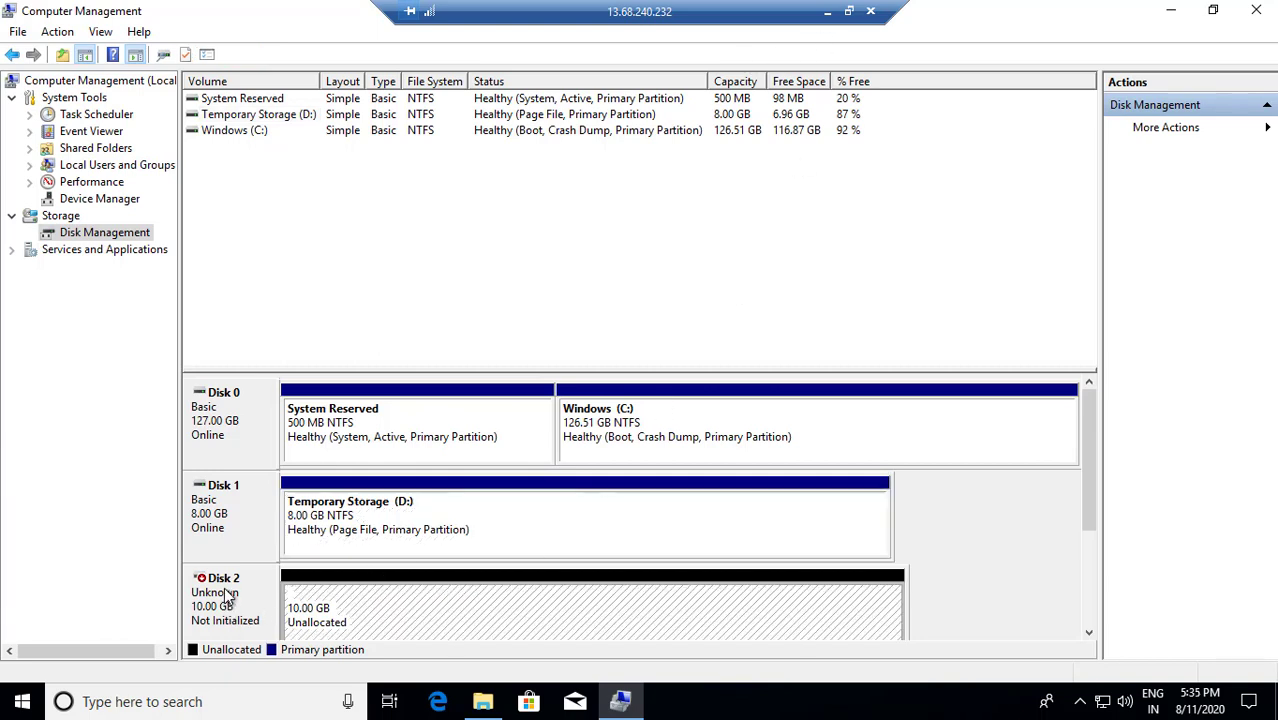
pyautogui.rightClick(343, 620)
pyautogui.rightClick(221, 608)
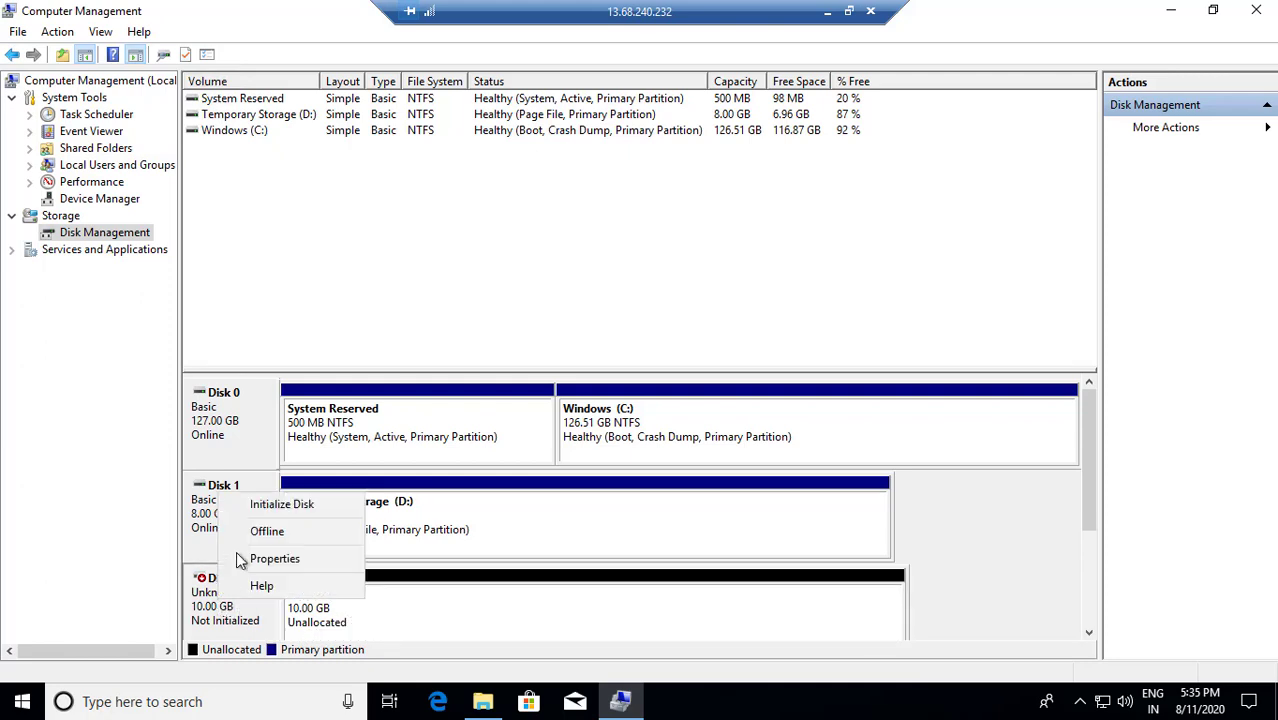
pyautogui.click(285, 504)
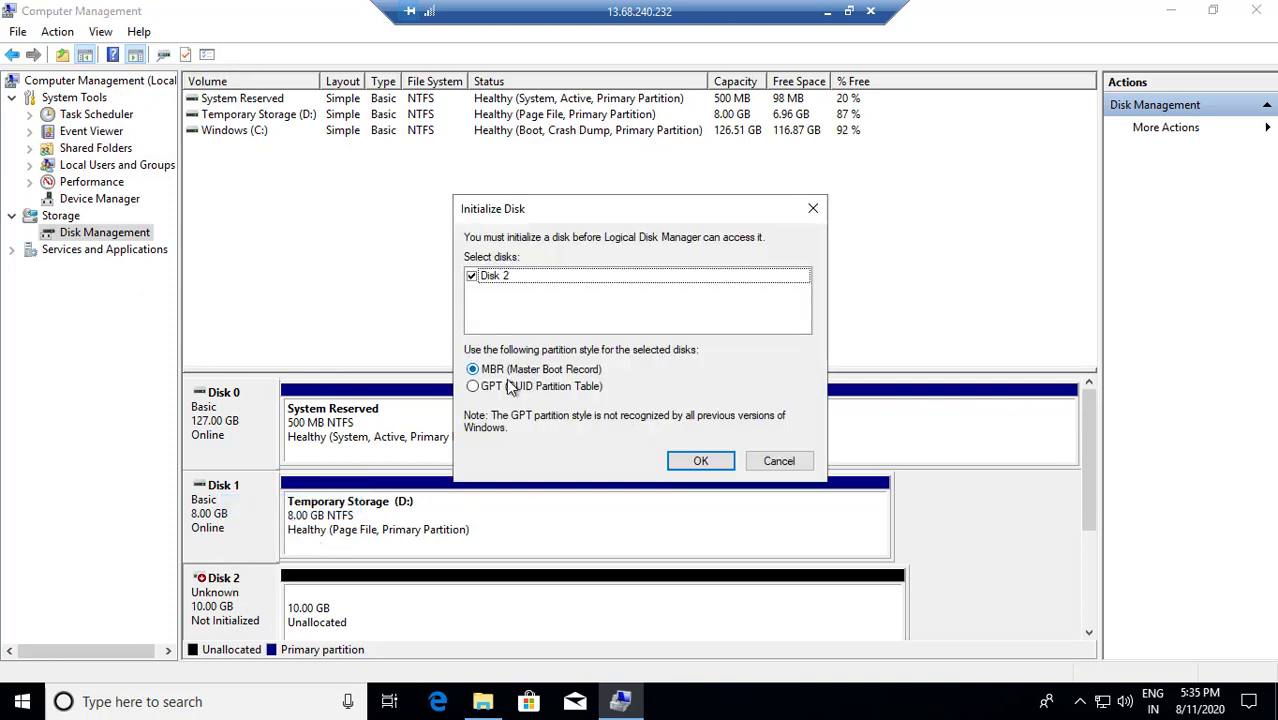
pyautogui.click(699, 463)
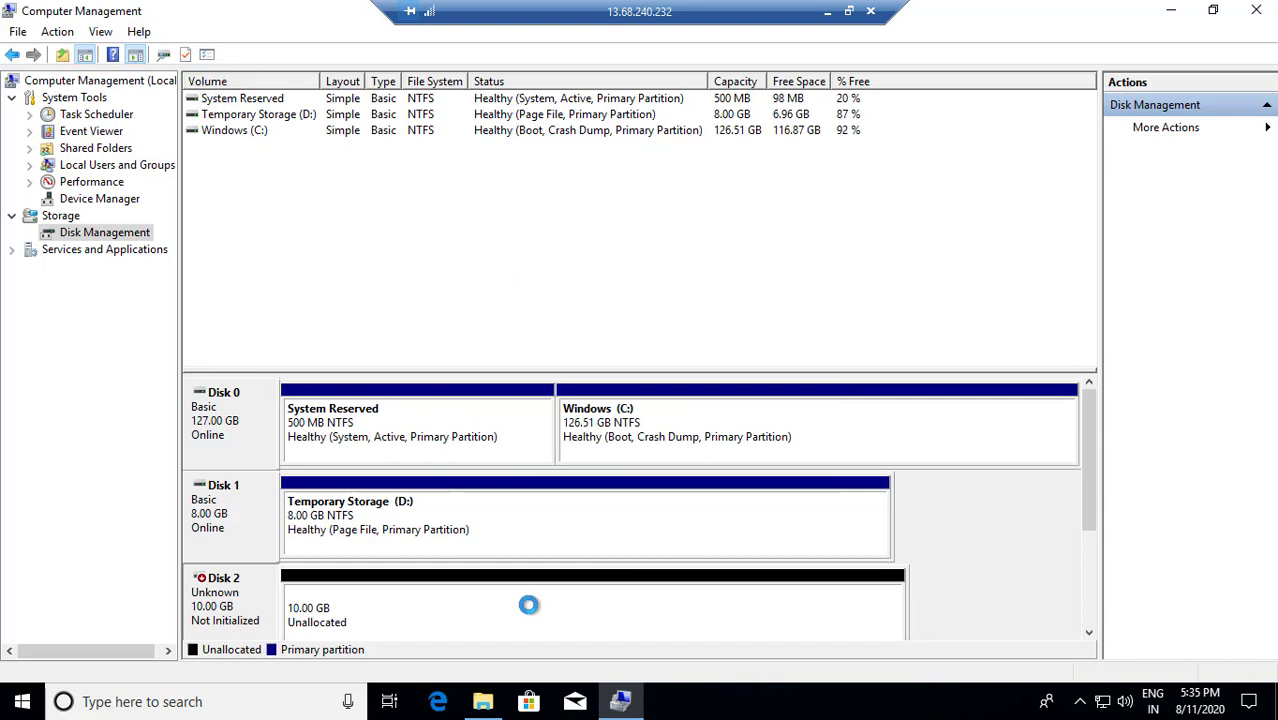
# Create a simple NTFS volume on Disk 2's unallocated space with drive letter F, label New Volume and the default size
pyautogui.click(445, 614)
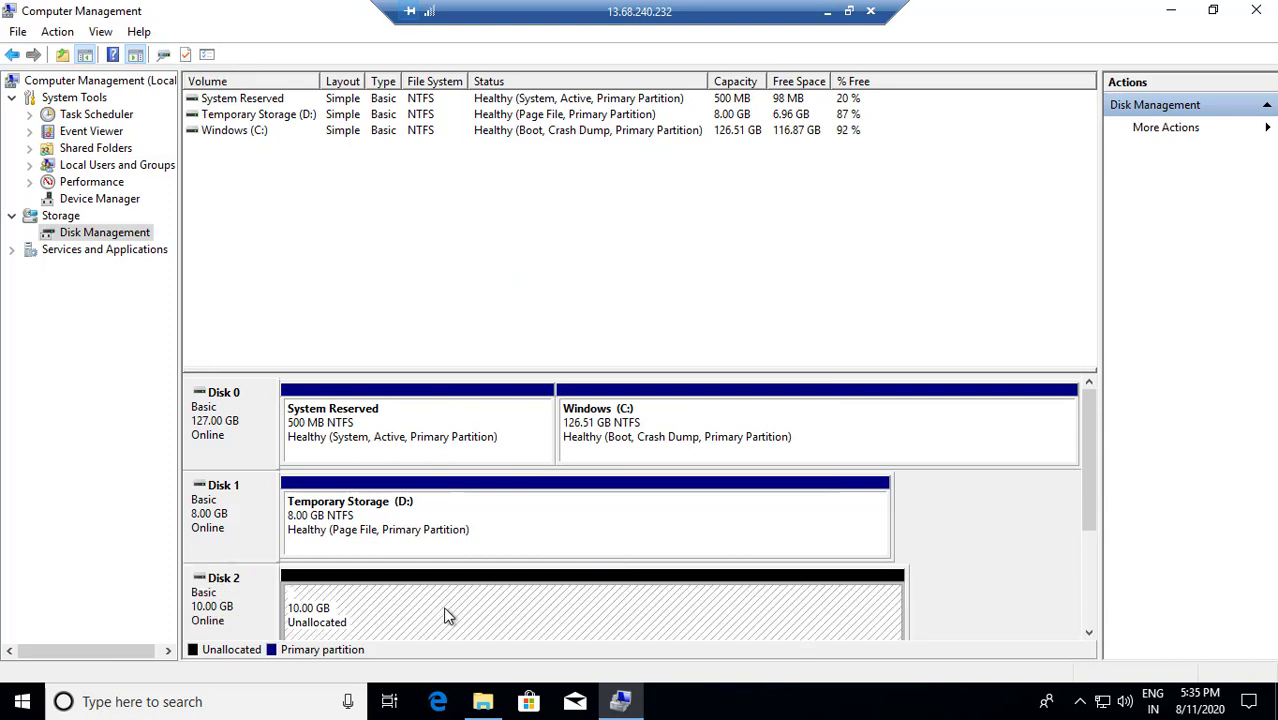
pyautogui.rightClick(444, 612)
pyautogui.click(530, 457)
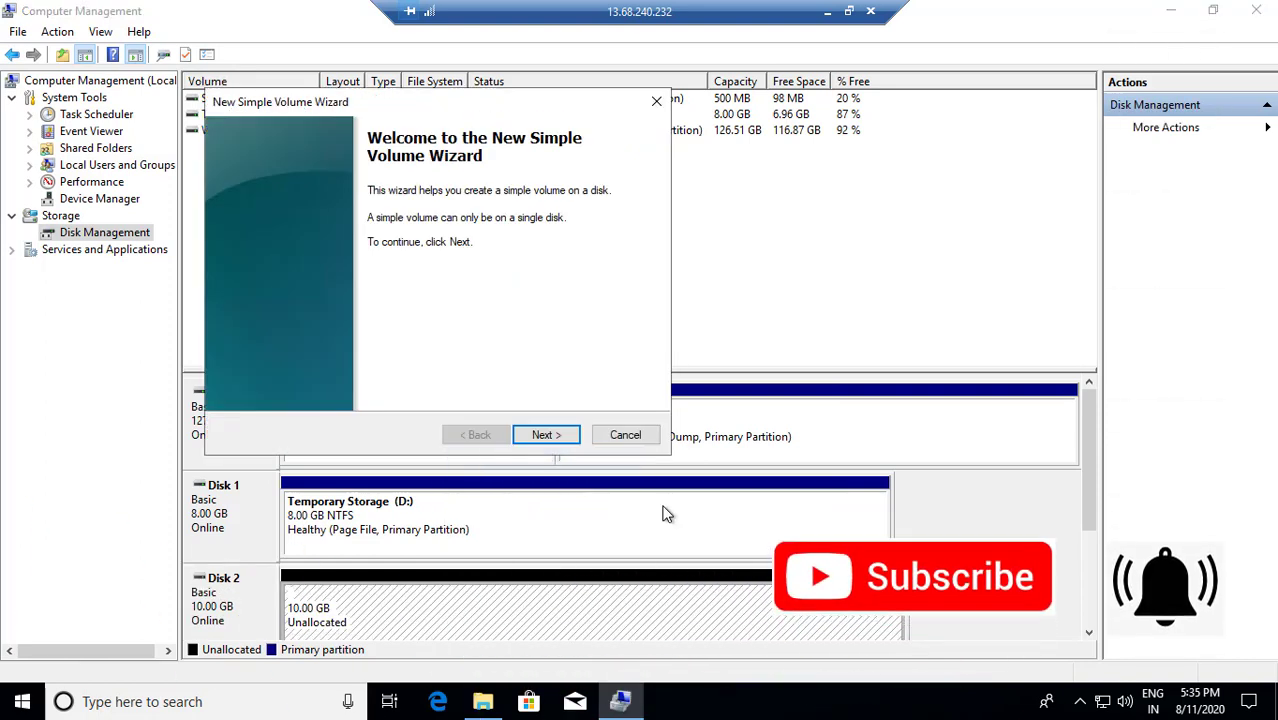
pyautogui.click(556, 436)
pyautogui.click(556, 436)
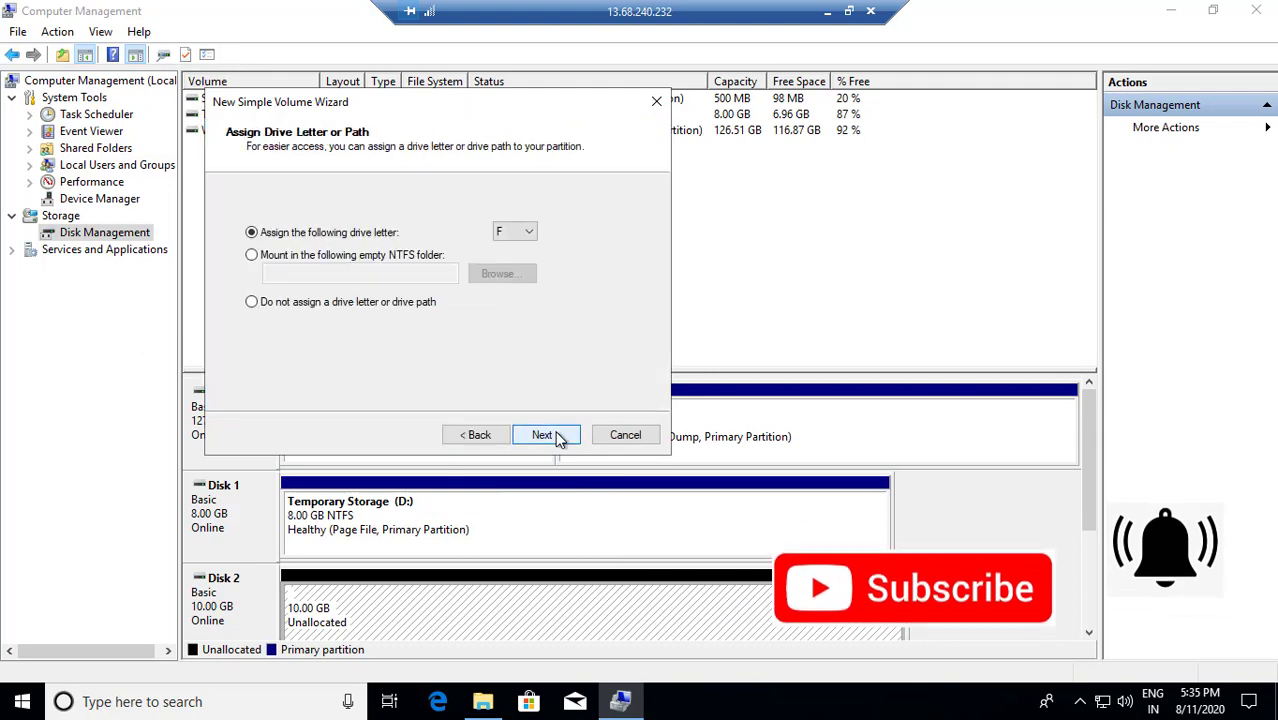
pyautogui.click(556, 436)
pyautogui.click(556, 436)
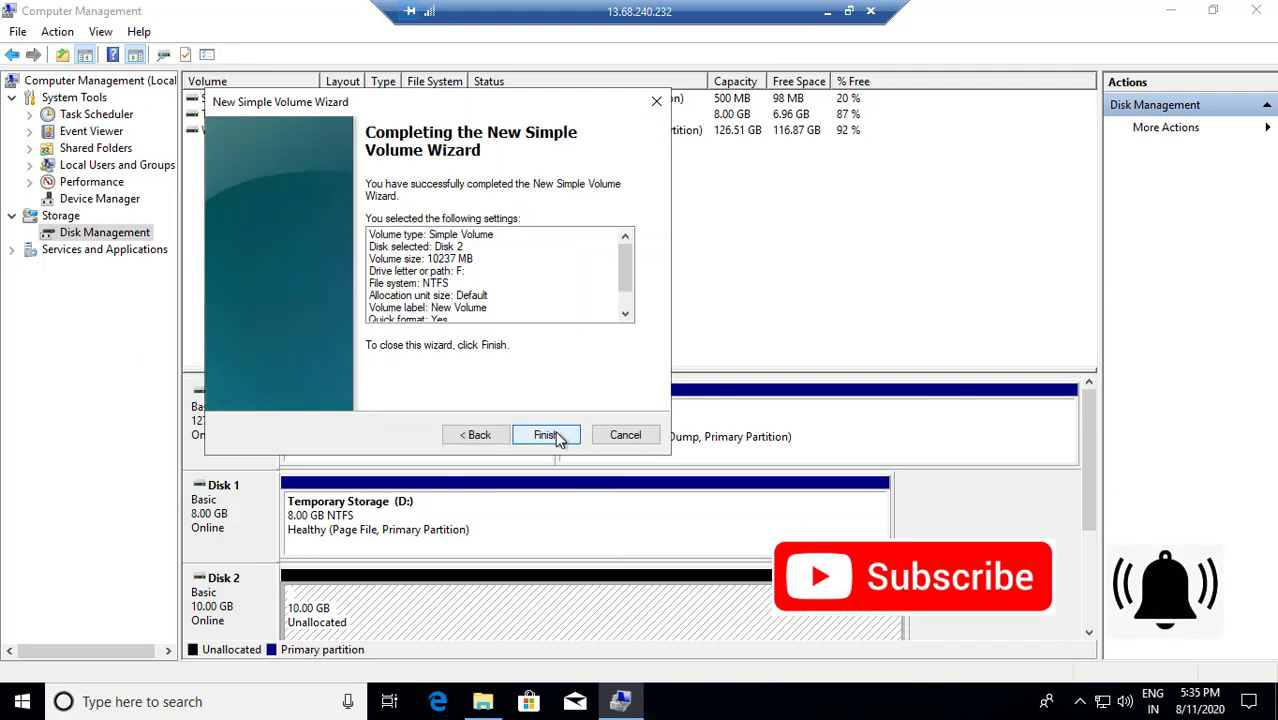
pyautogui.click(556, 436)
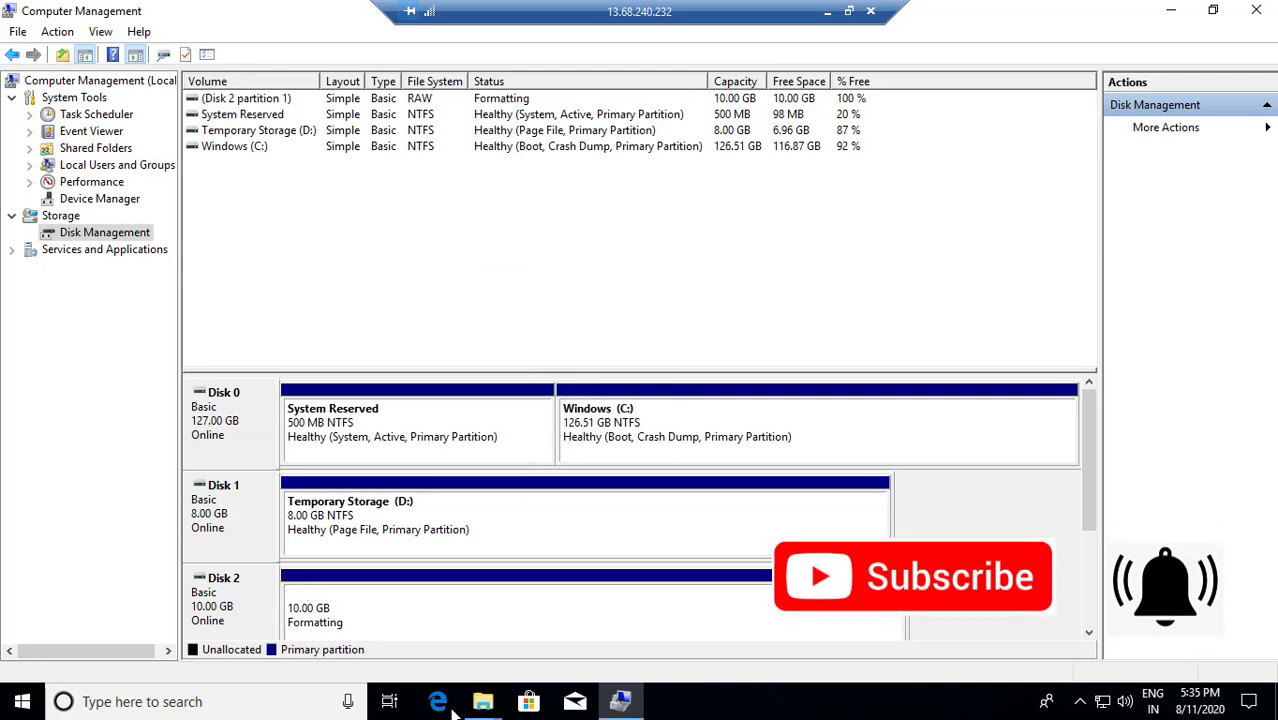
# Bring up the pending format prompt for drive F: and accept it to open the format options
pyautogui.moveTo(482, 701)
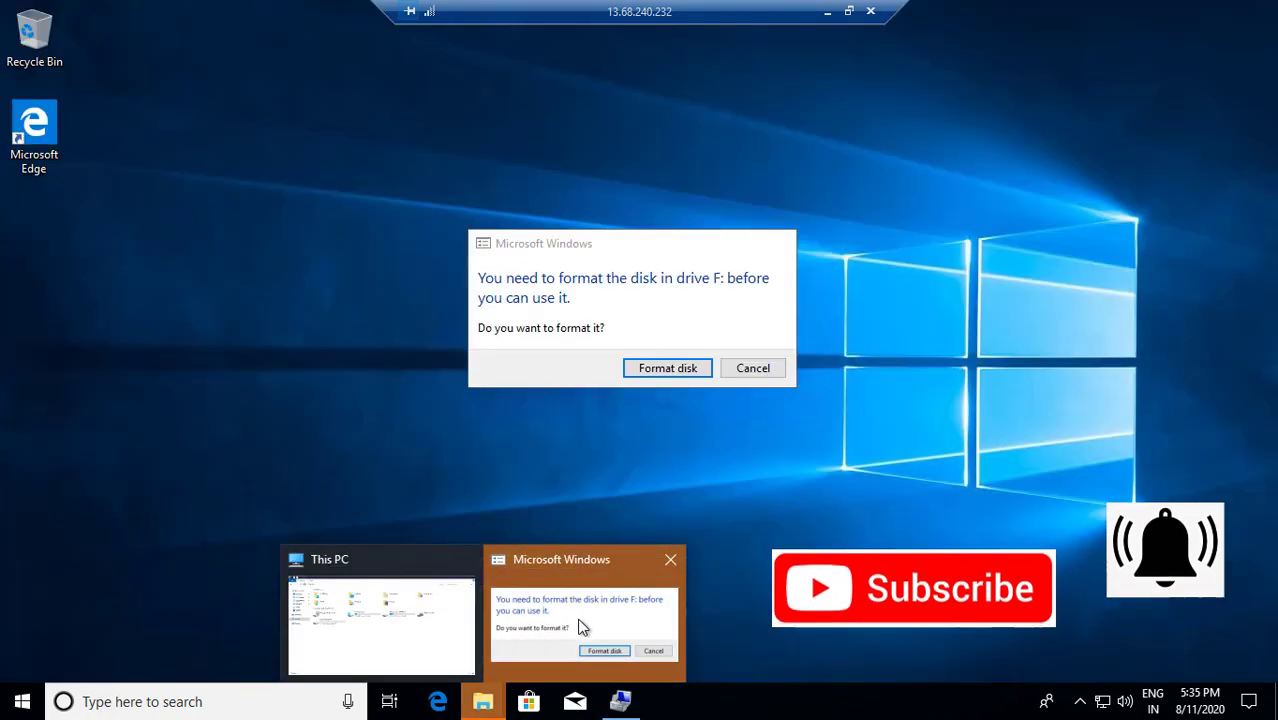
pyautogui.click(580, 622)
pyautogui.click(667, 368)
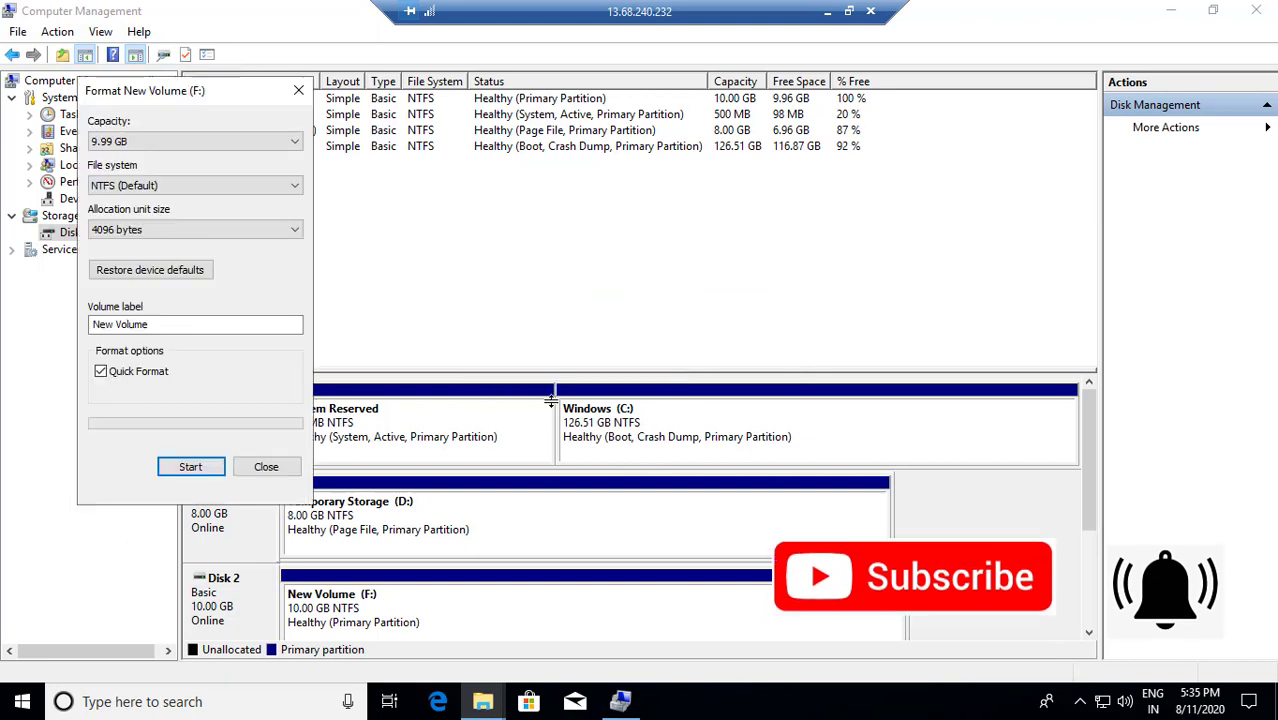
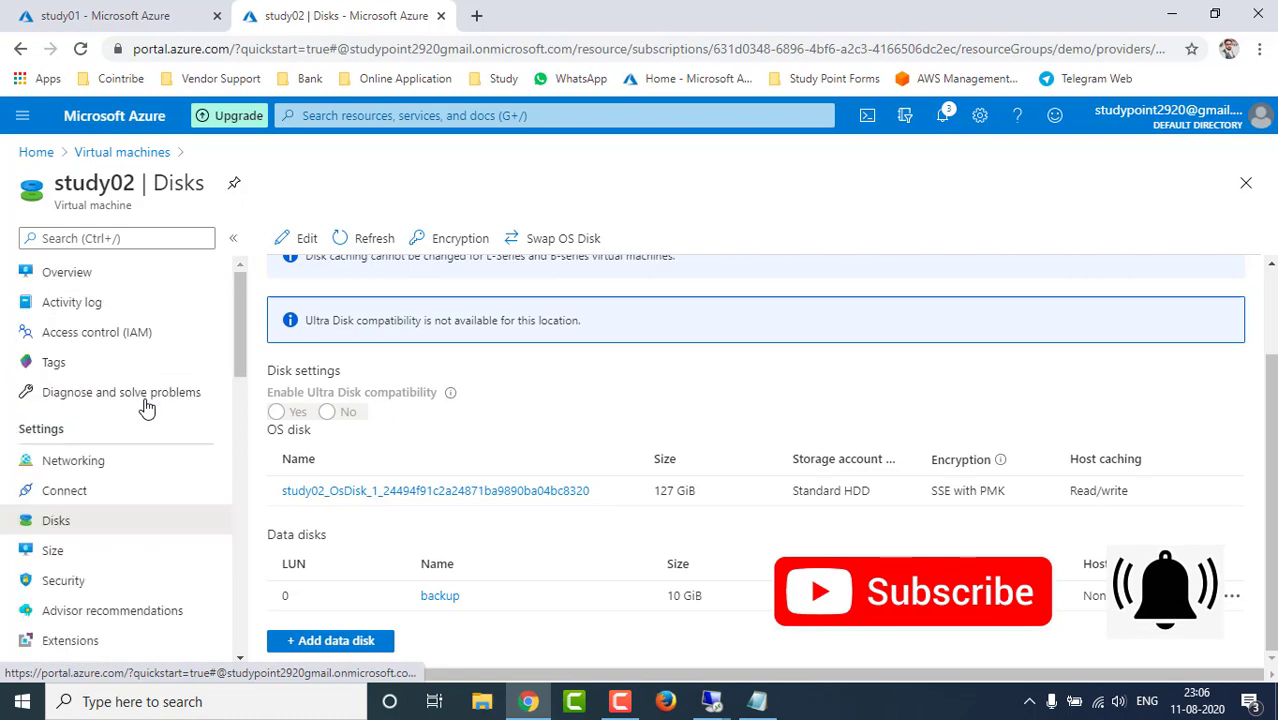
# View the Azure overview pages of study02's backup data disk and its OS disk, and return to the disk list
pyautogui.click(66, 528)
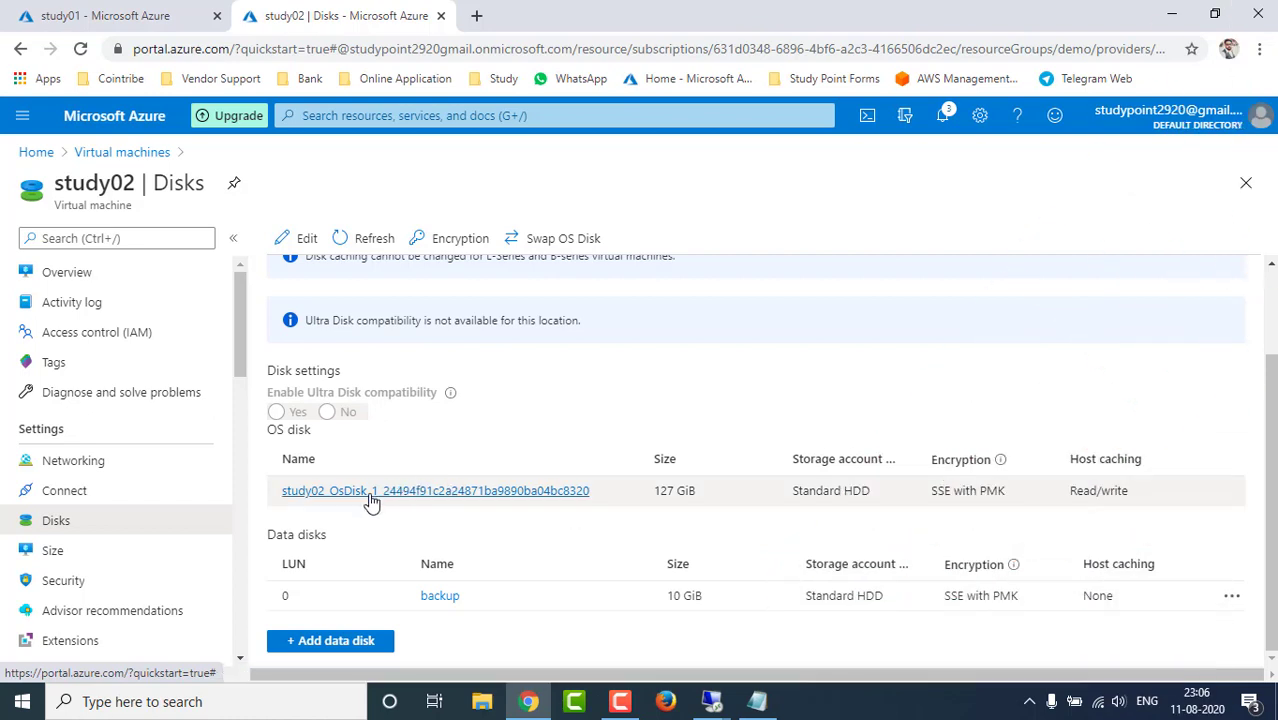
pyautogui.click(442, 600)
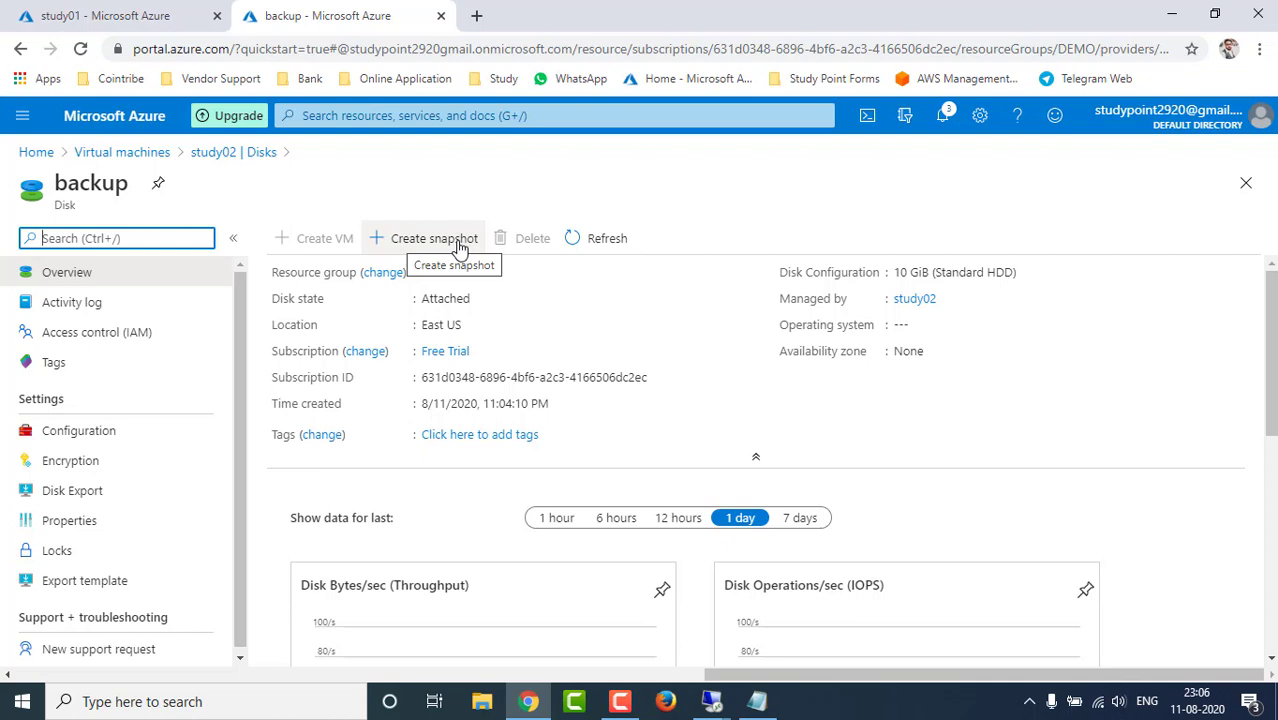
pyautogui.click(20, 49)
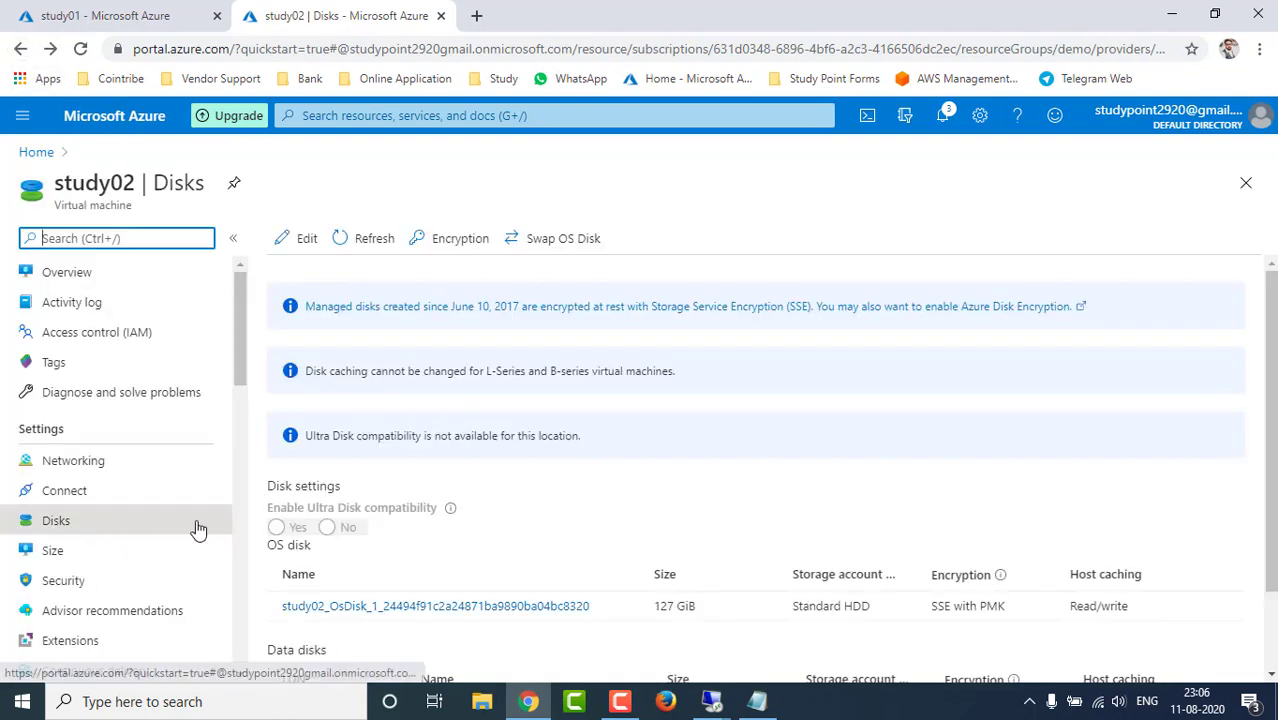
pyautogui.scroll(-1, 551, 488)
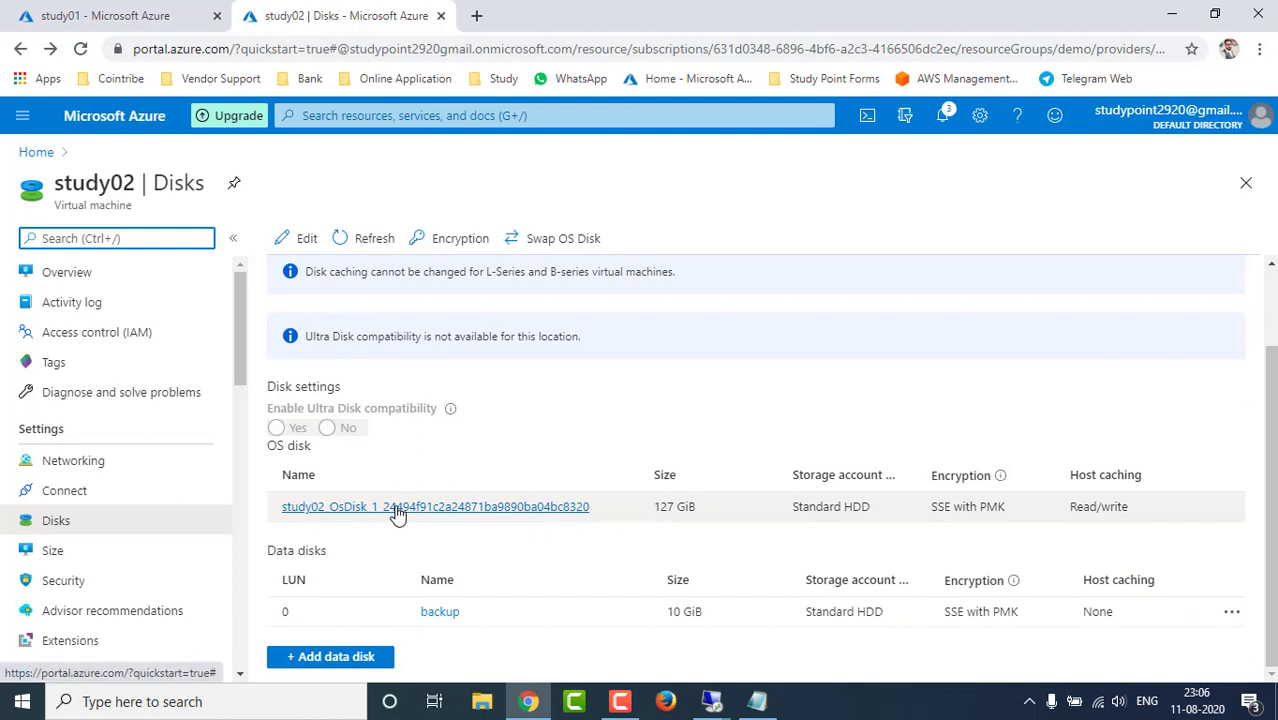
pyautogui.click(397, 511)
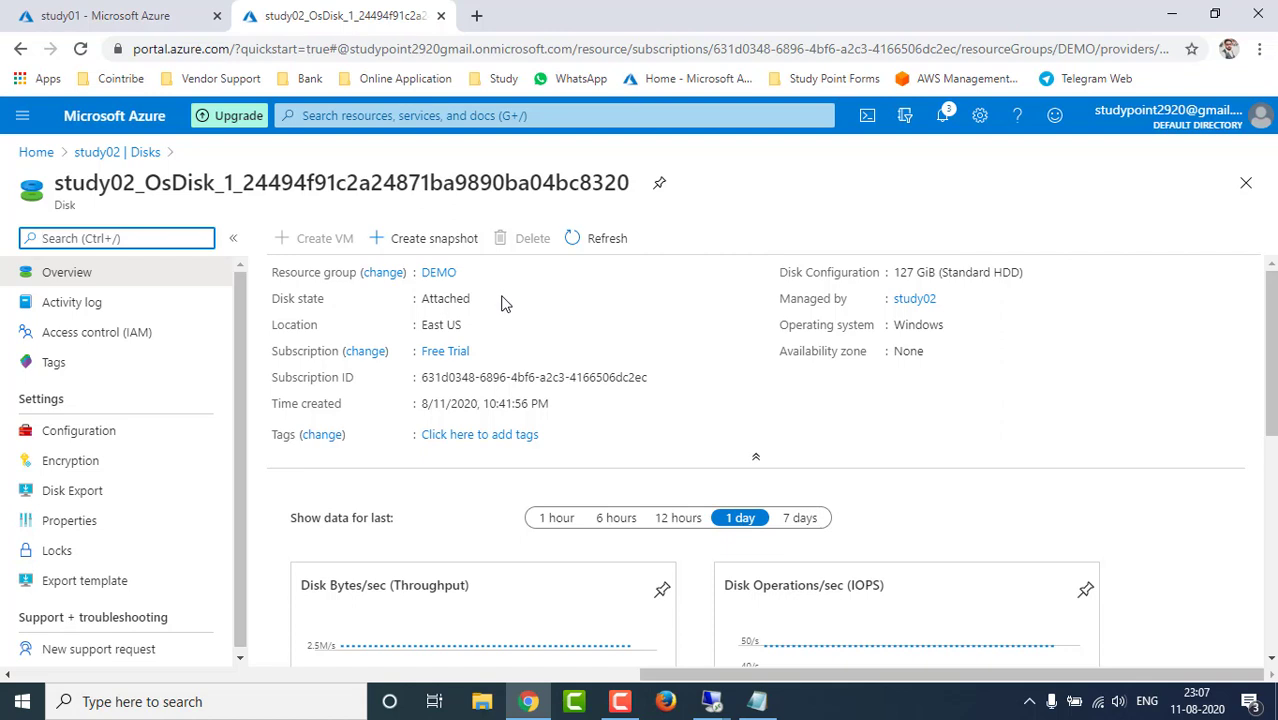
pyautogui.click(21, 55)
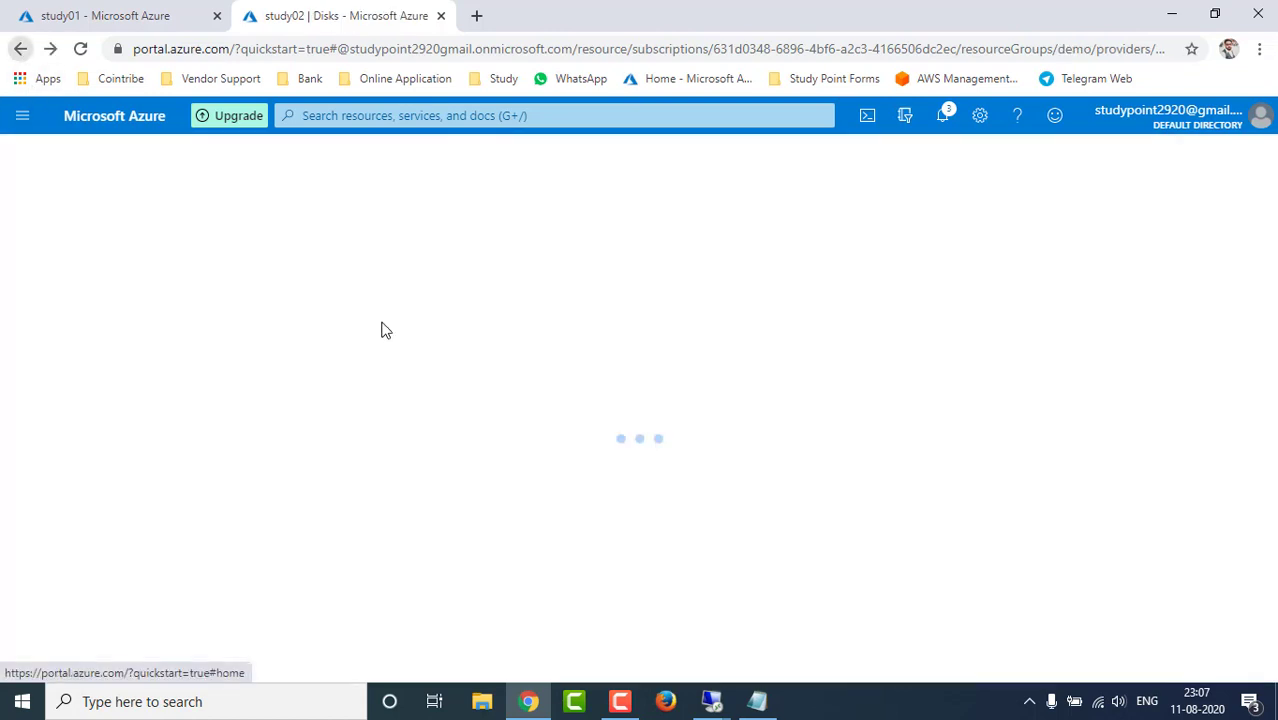
pyautogui.scroll(-2, 470, 450)
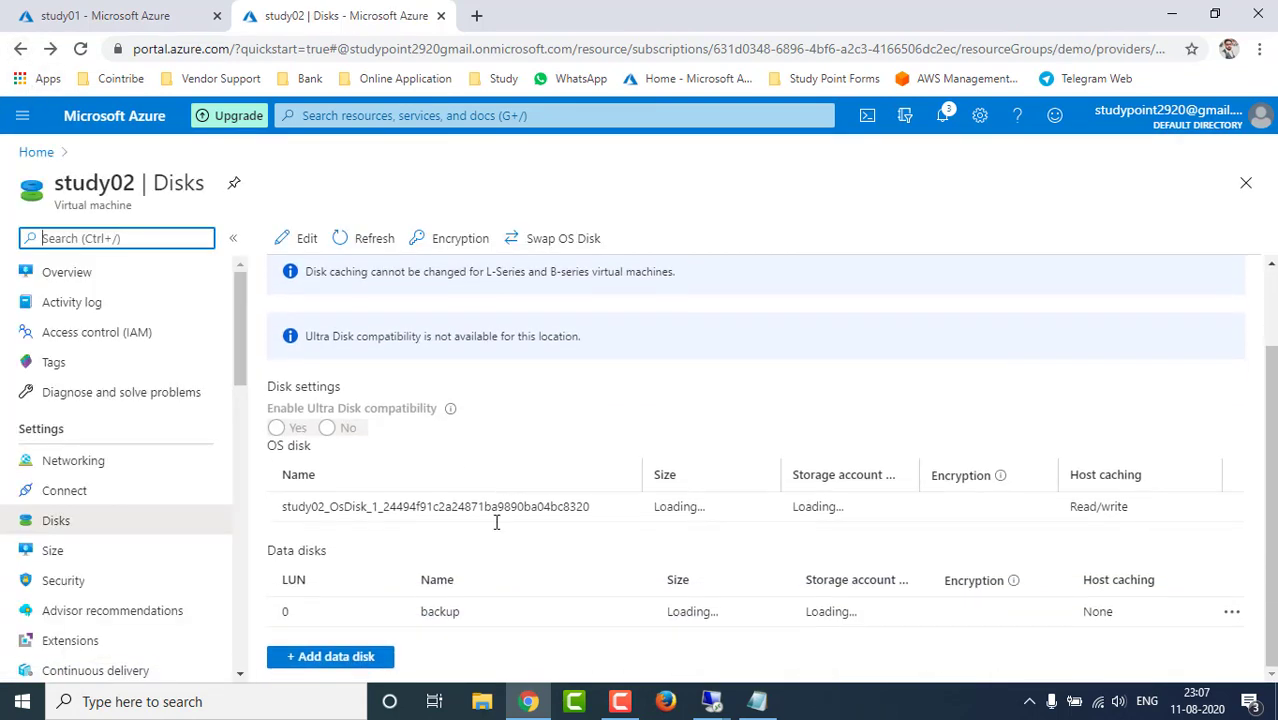
# Start a snapshot of study02's backup data disk and name it disksnapshot
pyautogui.click(445, 611)
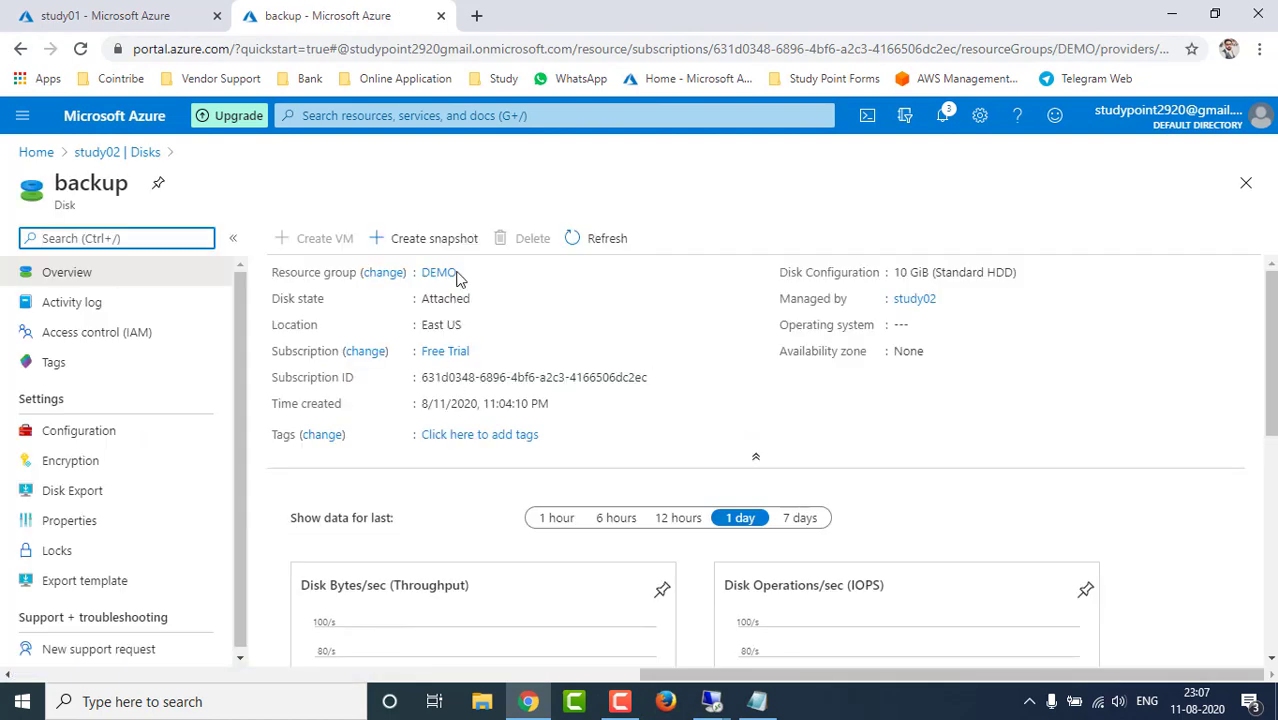
pyautogui.click(413, 244)
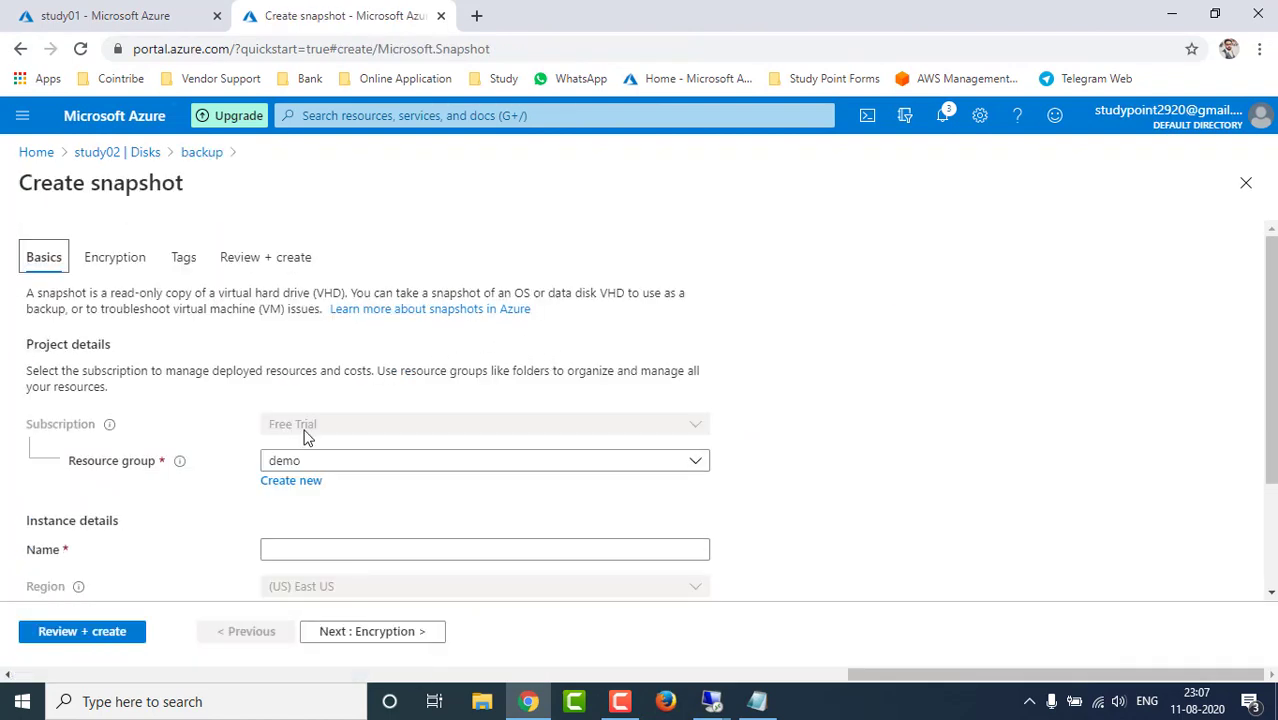
pyautogui.scroll(-3, 474, 405)
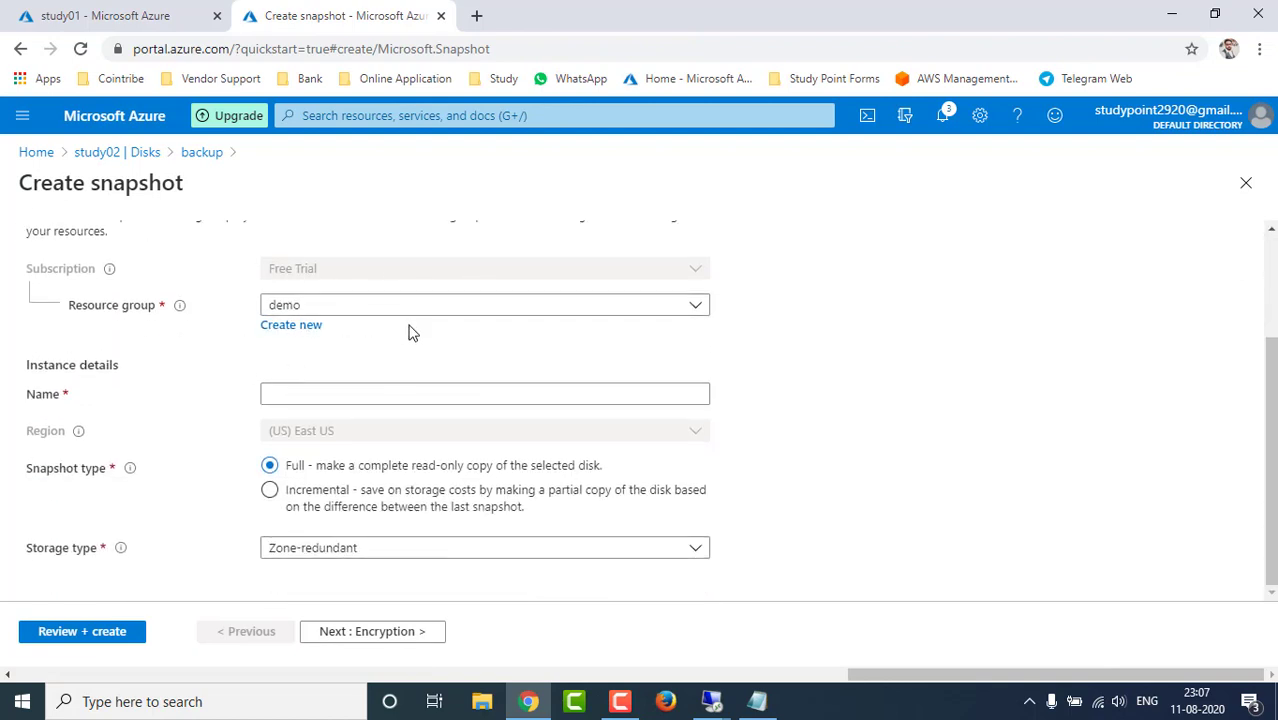
pyautogui.click(309, 391)
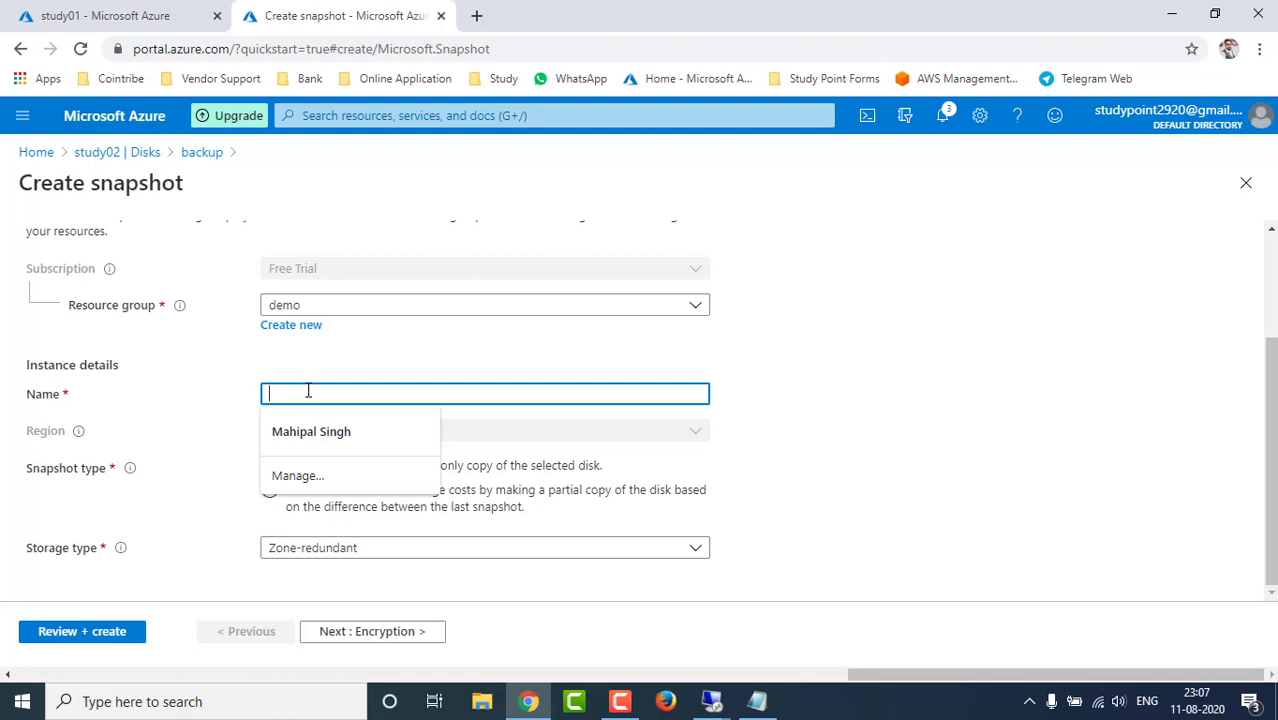
pyautogui.write('d')
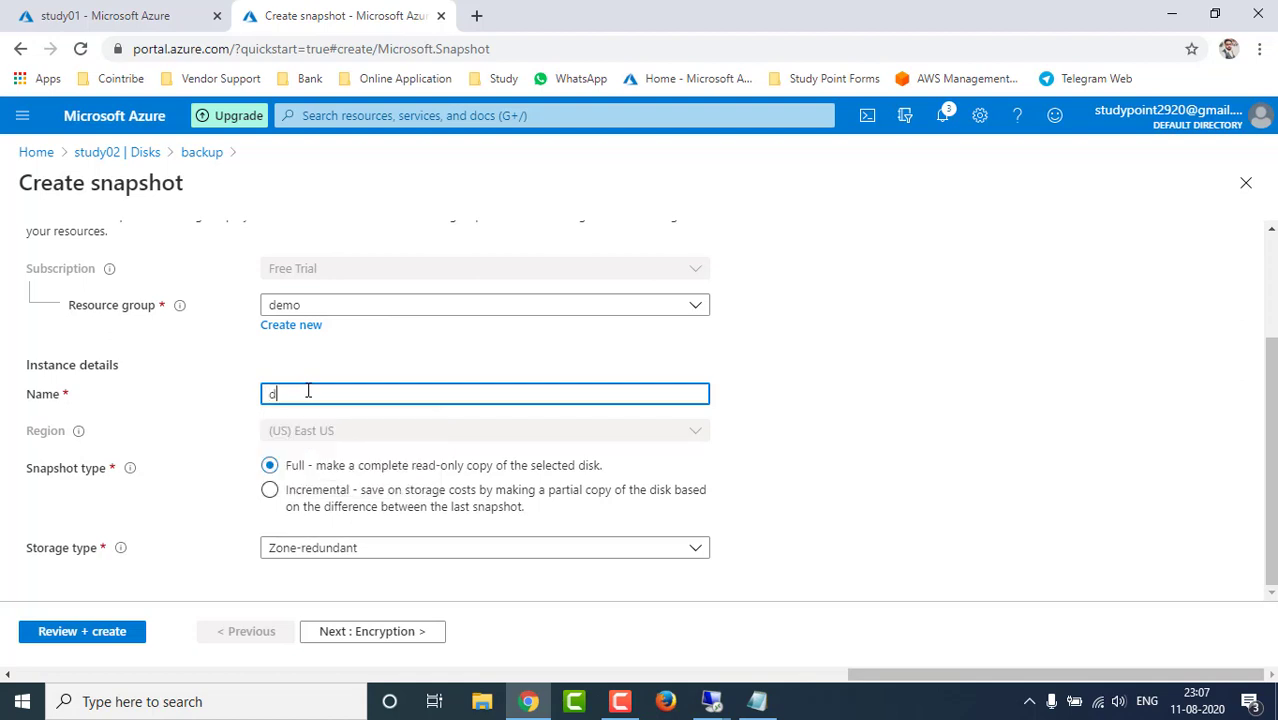
pyautogui.write('isksnapshot')
pyautogui.click(760, 418)
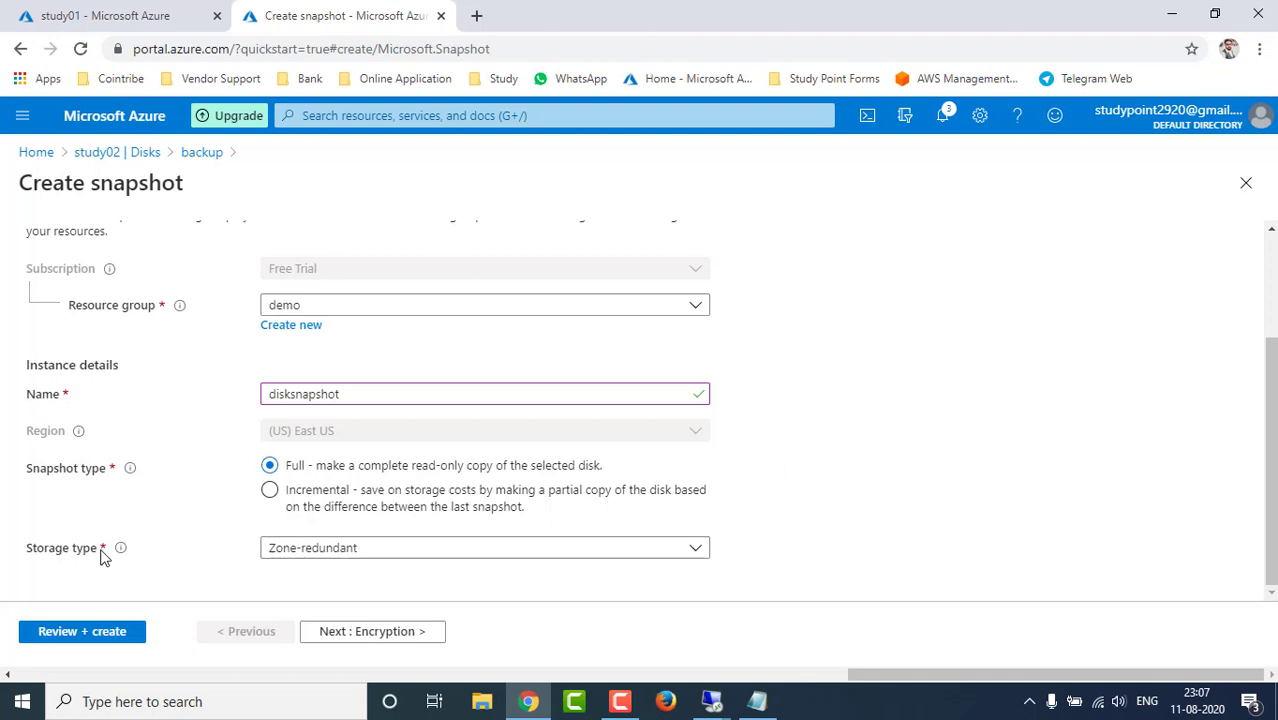
# Set the snapshot's storage type to Standard HDD and create it with the default encryption and no tags
pyautogui.click(346, 556)
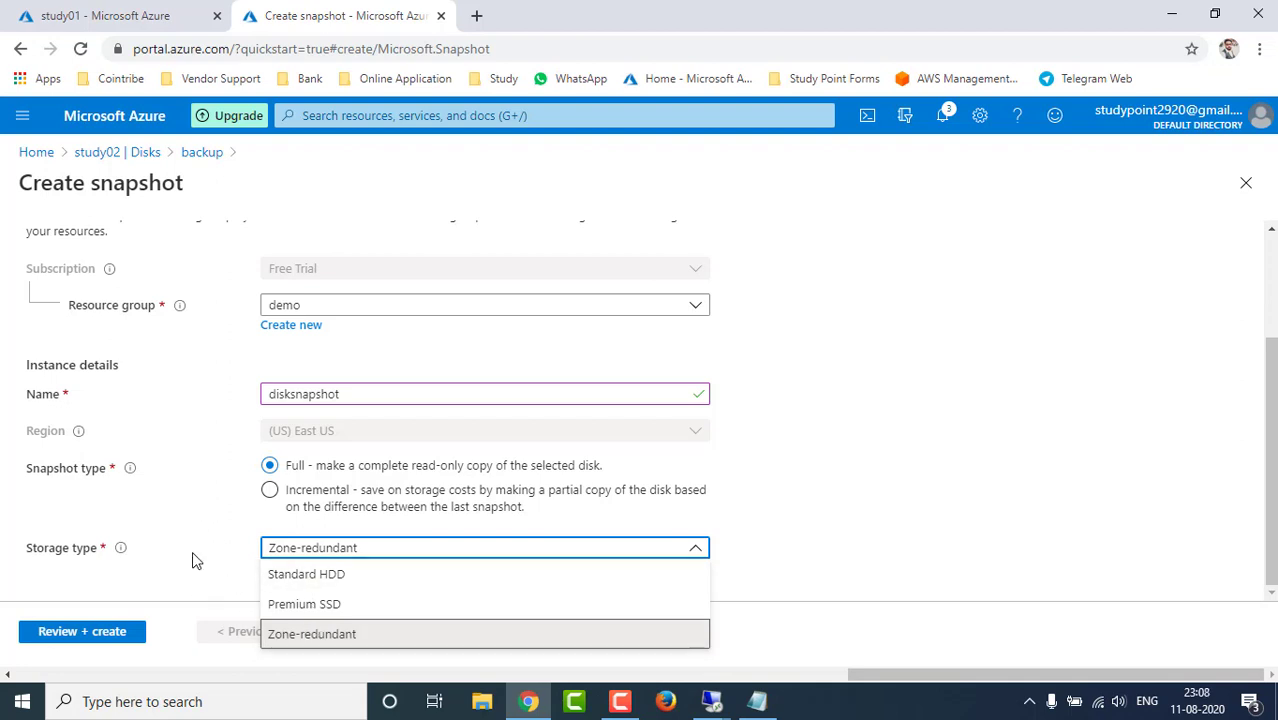
pyautogui.click(308, 576)
pyautogui.click(812, 458)
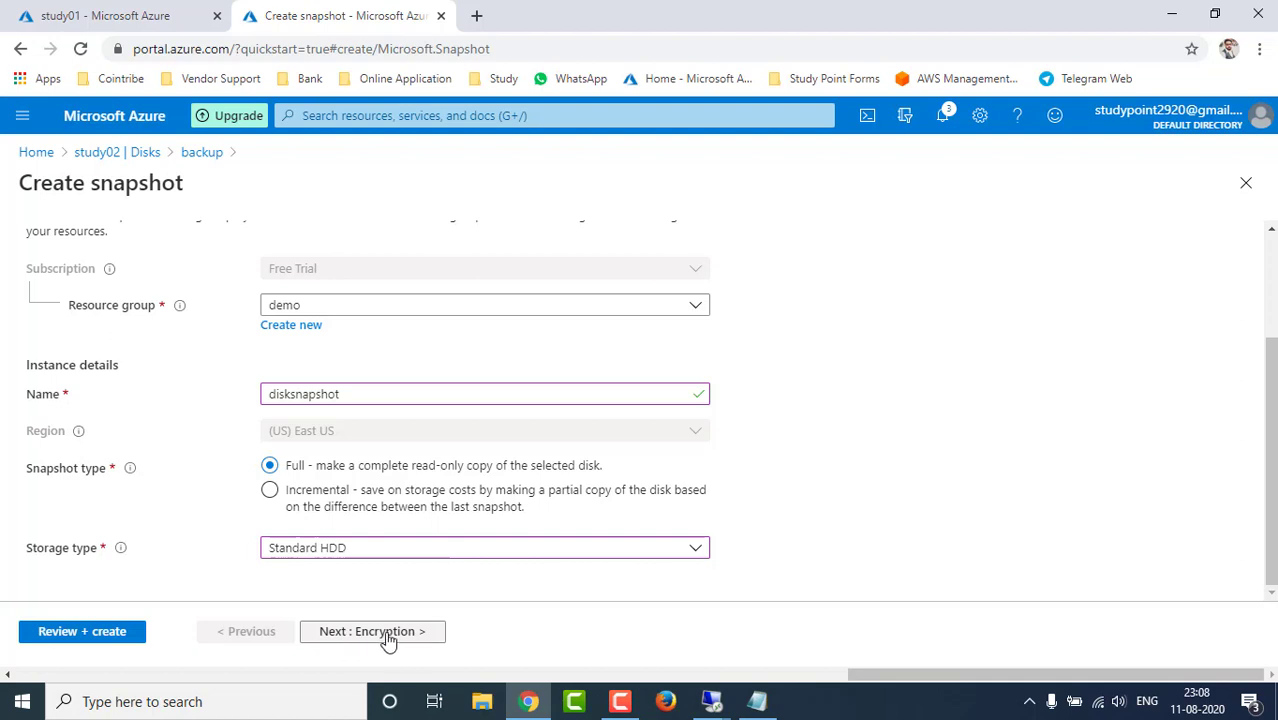
pyautogui.click(342, 634)
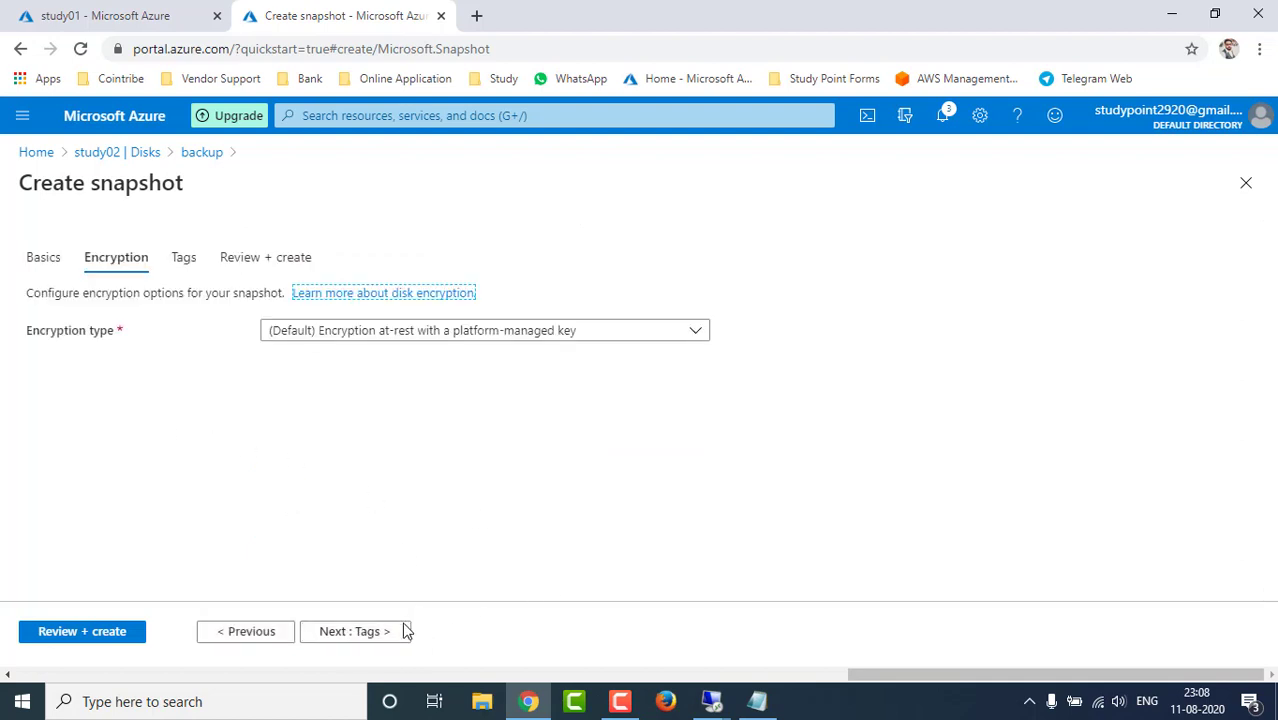
pyautogui.click(358, 638)
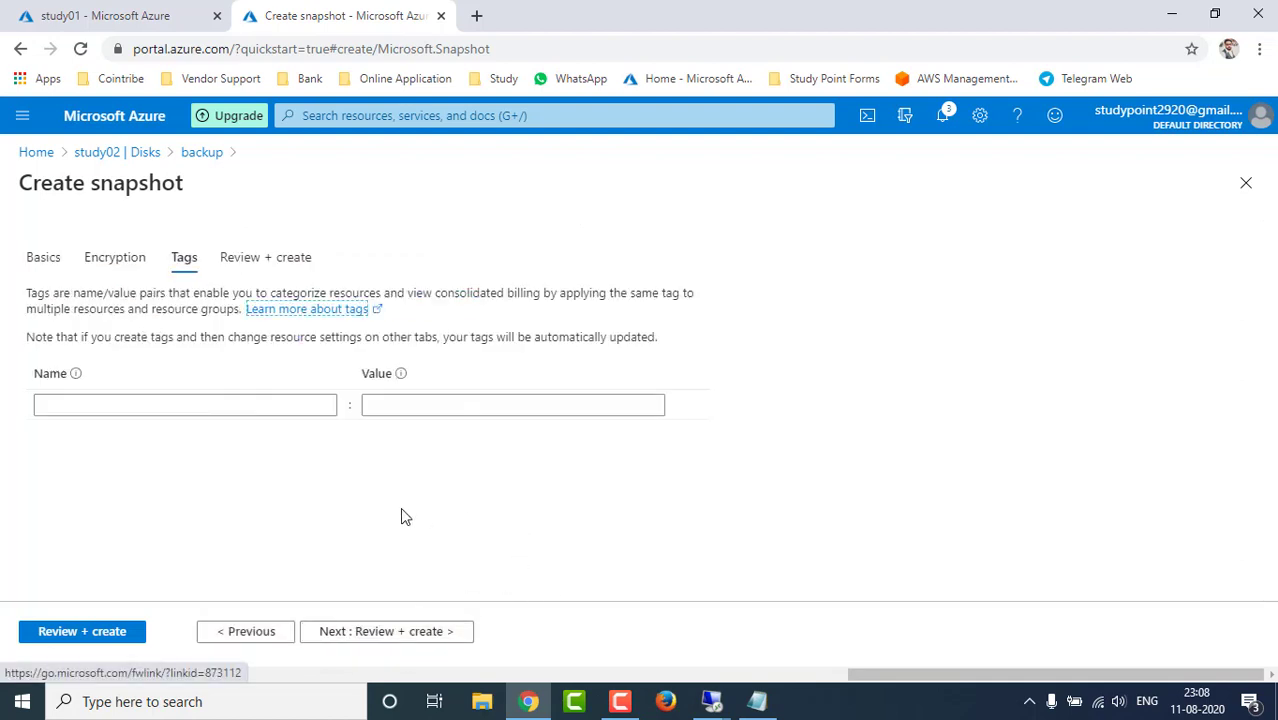
pyautogui.click(398, 631)
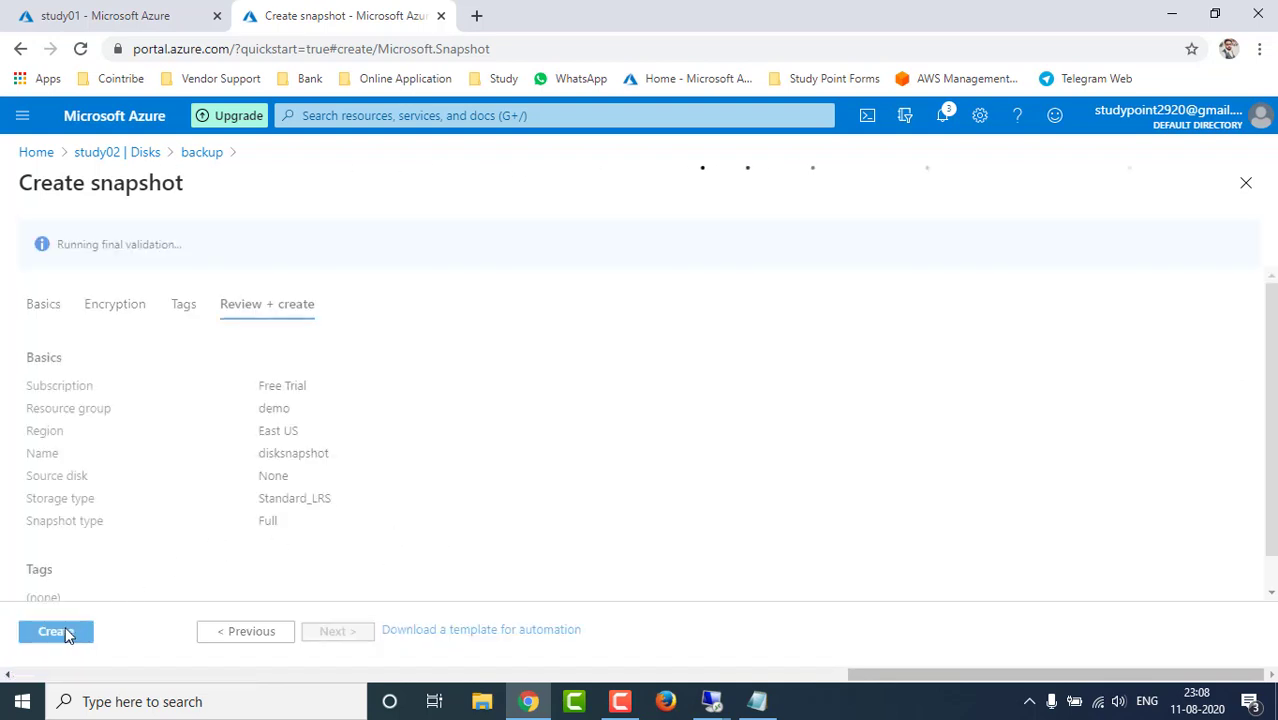
pyautogui.click(56, 631)
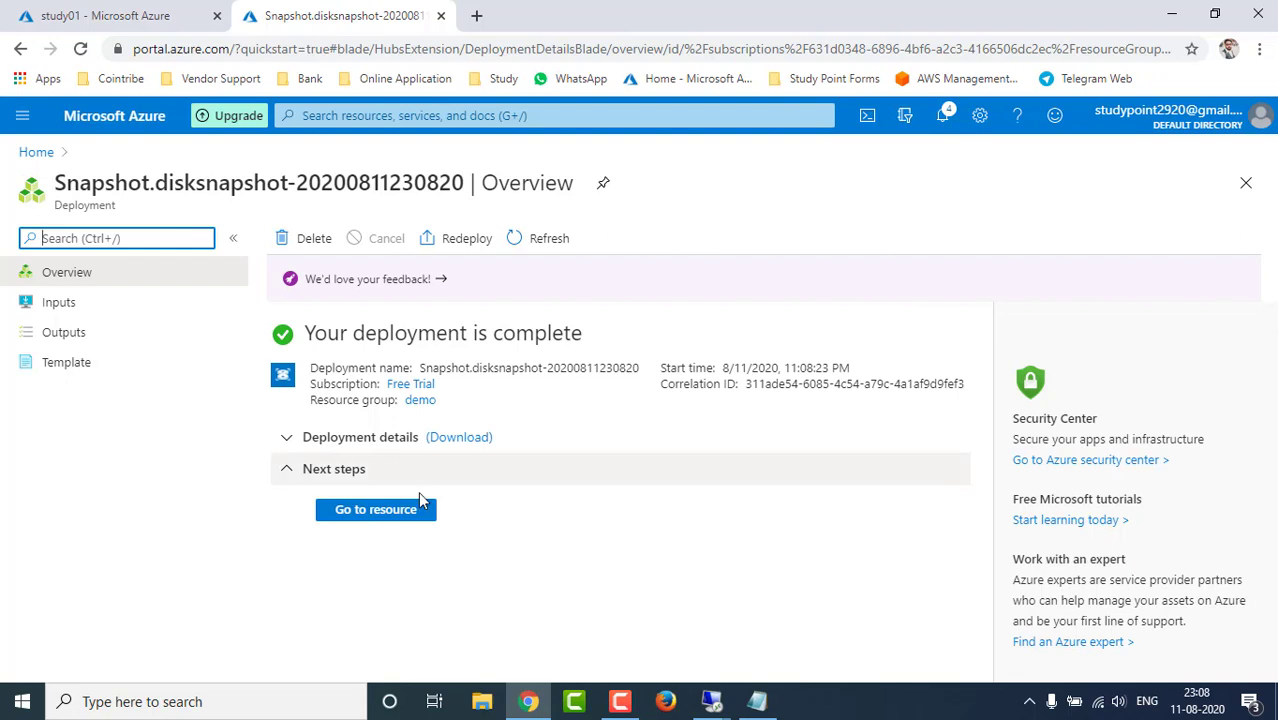
# Open the newly deployed snapshot resource and review its overview details
pyautogui.click(376, 510)
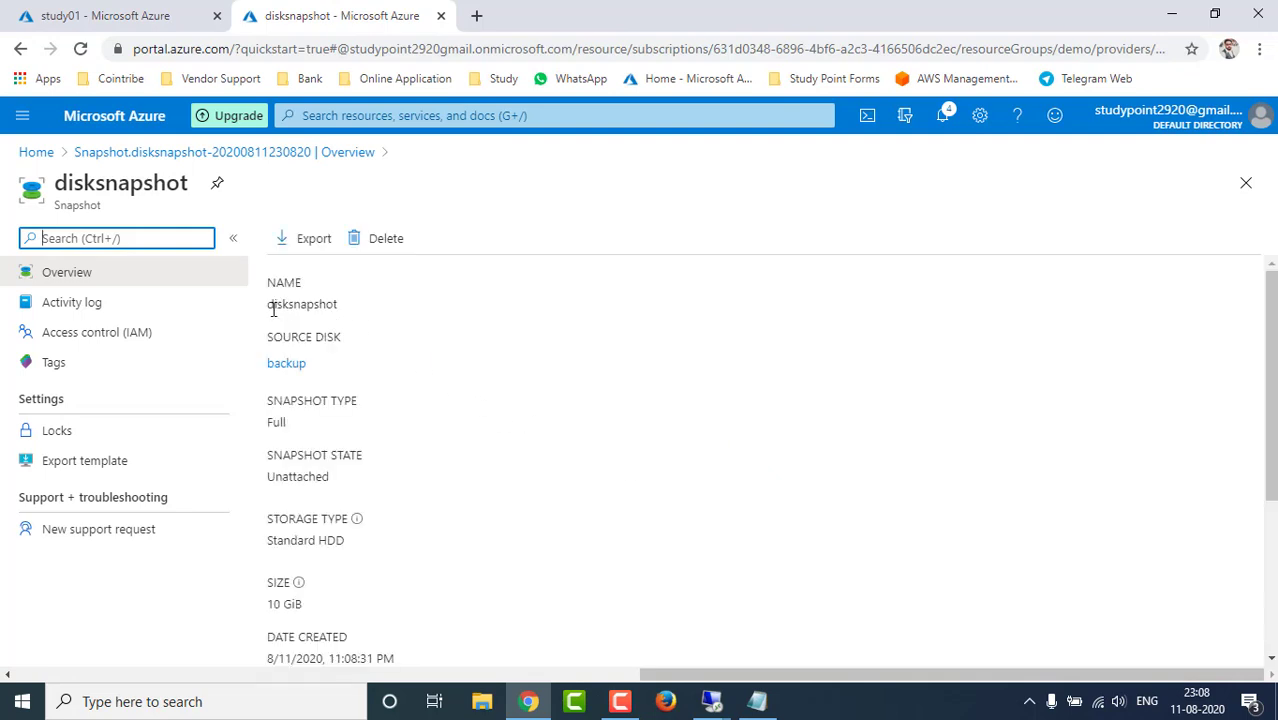
pyautogui.scroll(-3, 385, 402)
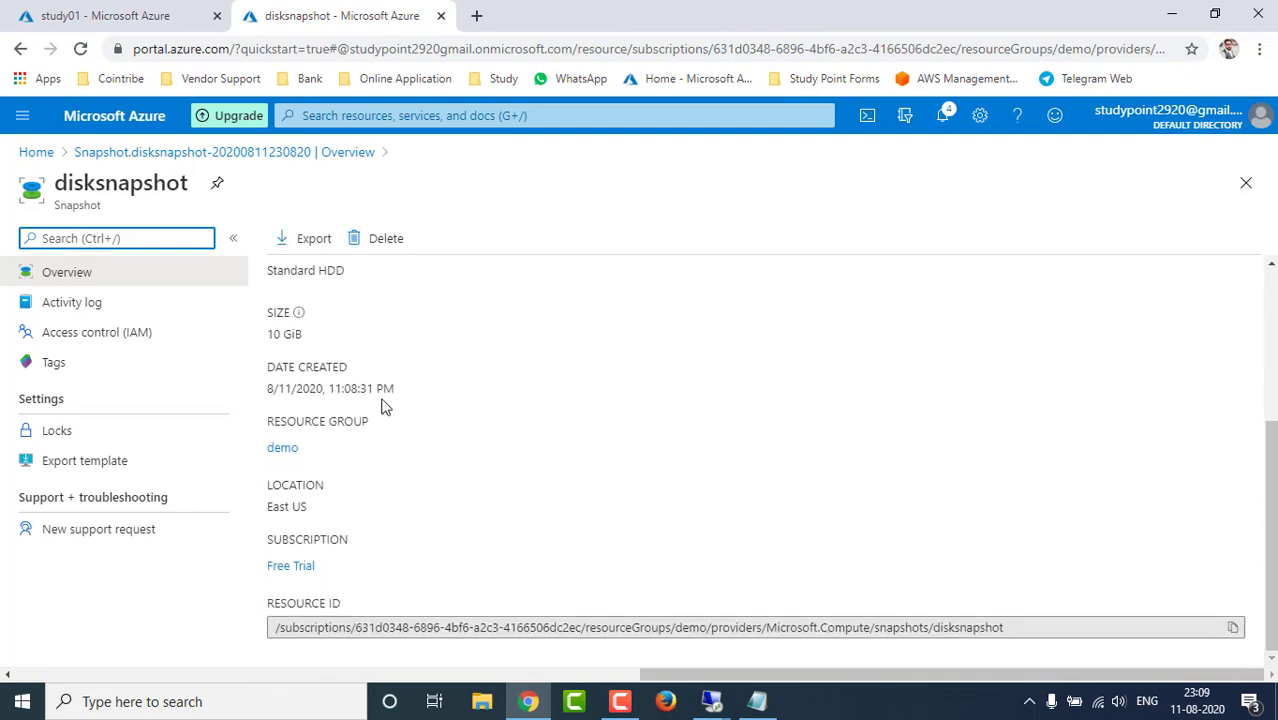
pyautogui.scroll(2, 416, 457)
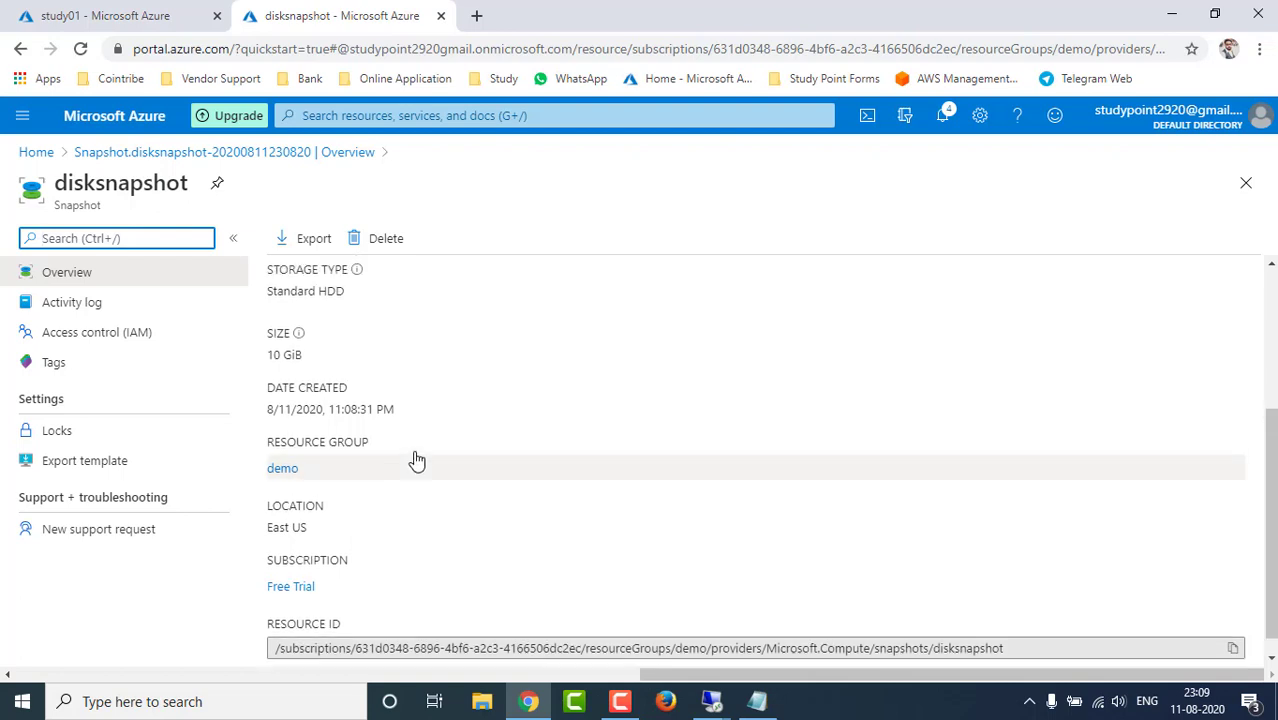
pyautogui.scroll(2, 470, 505)
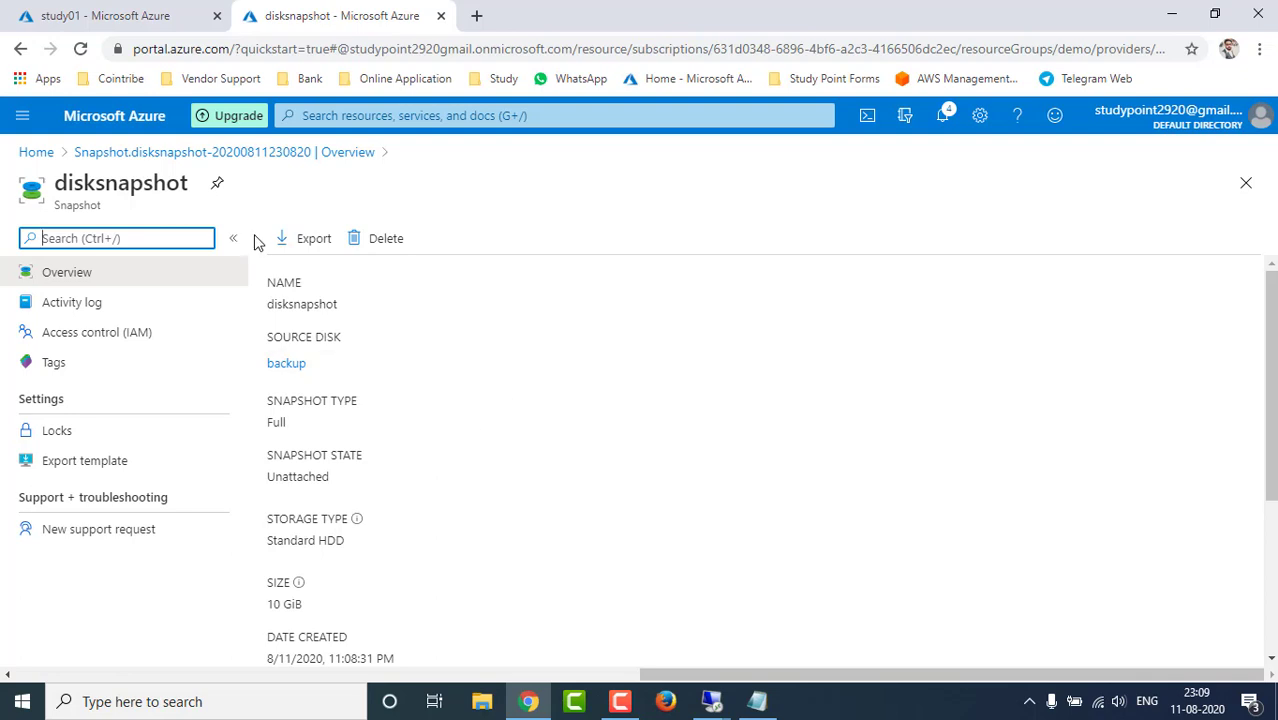
# Switch to study01's remote desktop session, examine its disks in Disk Management, and return to study01's page in the Azure portal
pyautogui.click(88, 17)
pyautogui.moveTo(712, 701)
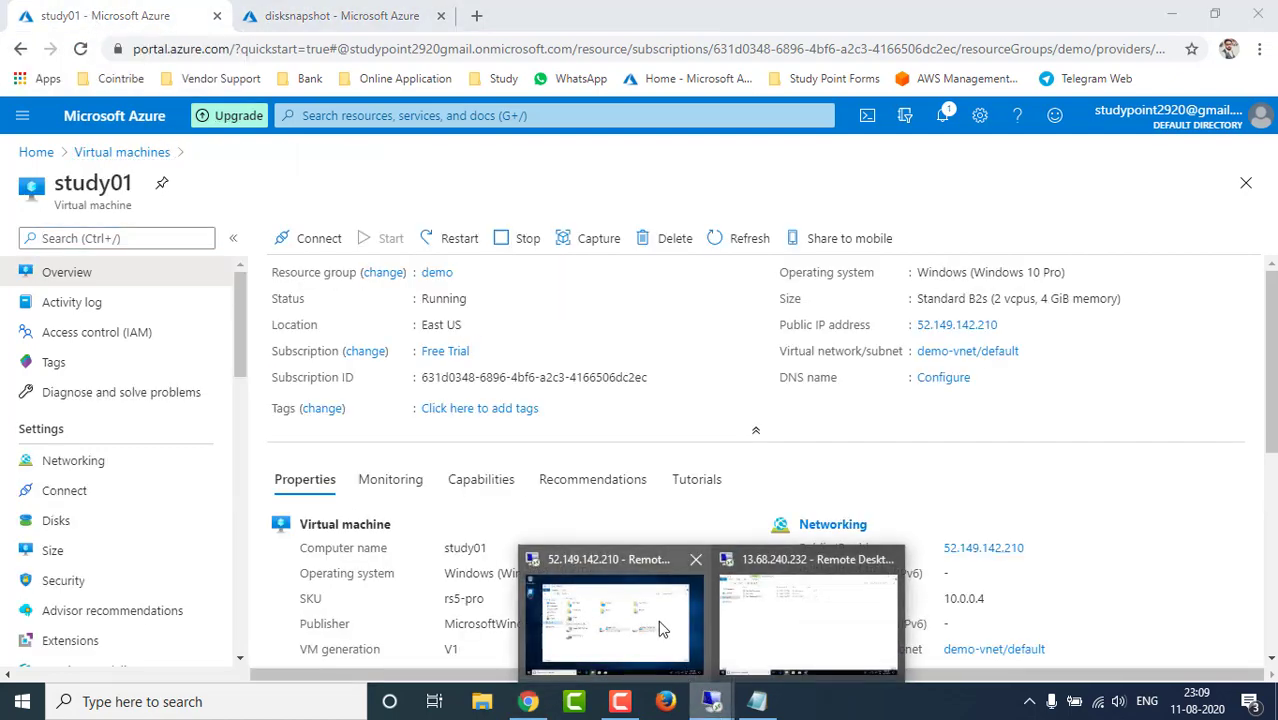
pyautogui.click(658, 620)
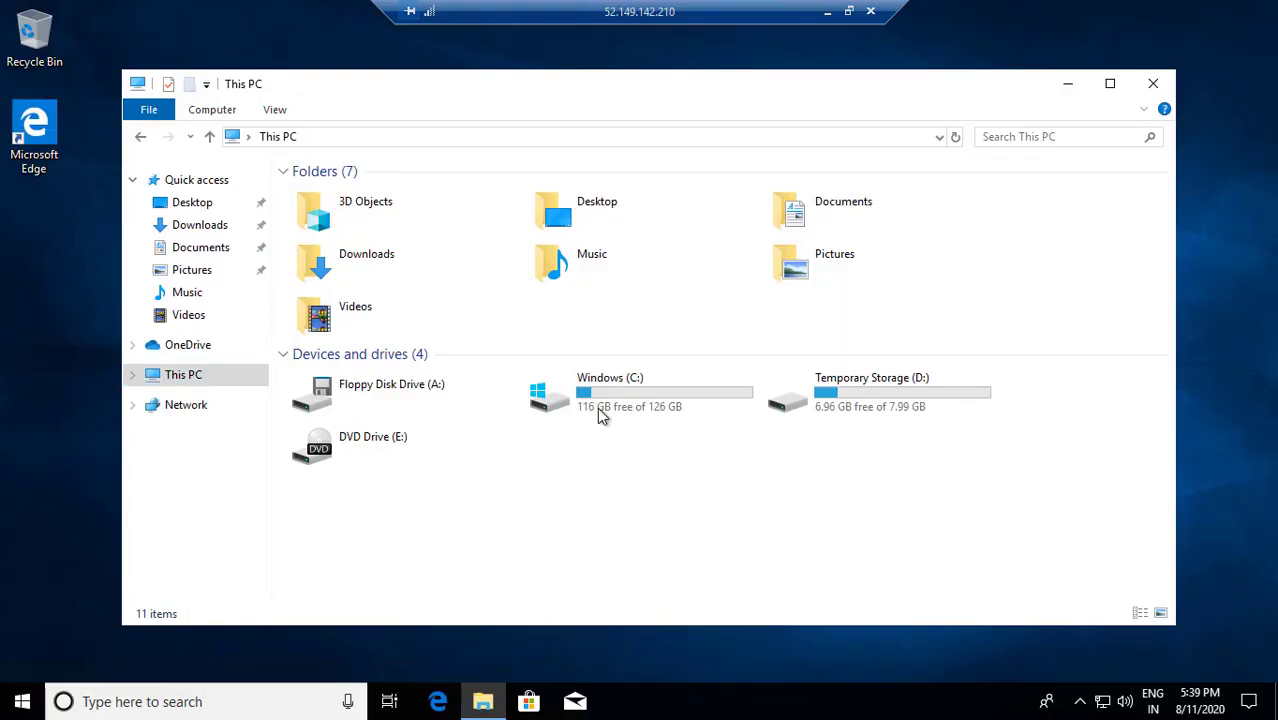
pyautogui.rightClick(190, 372)
pyautogui.click(240, 408)
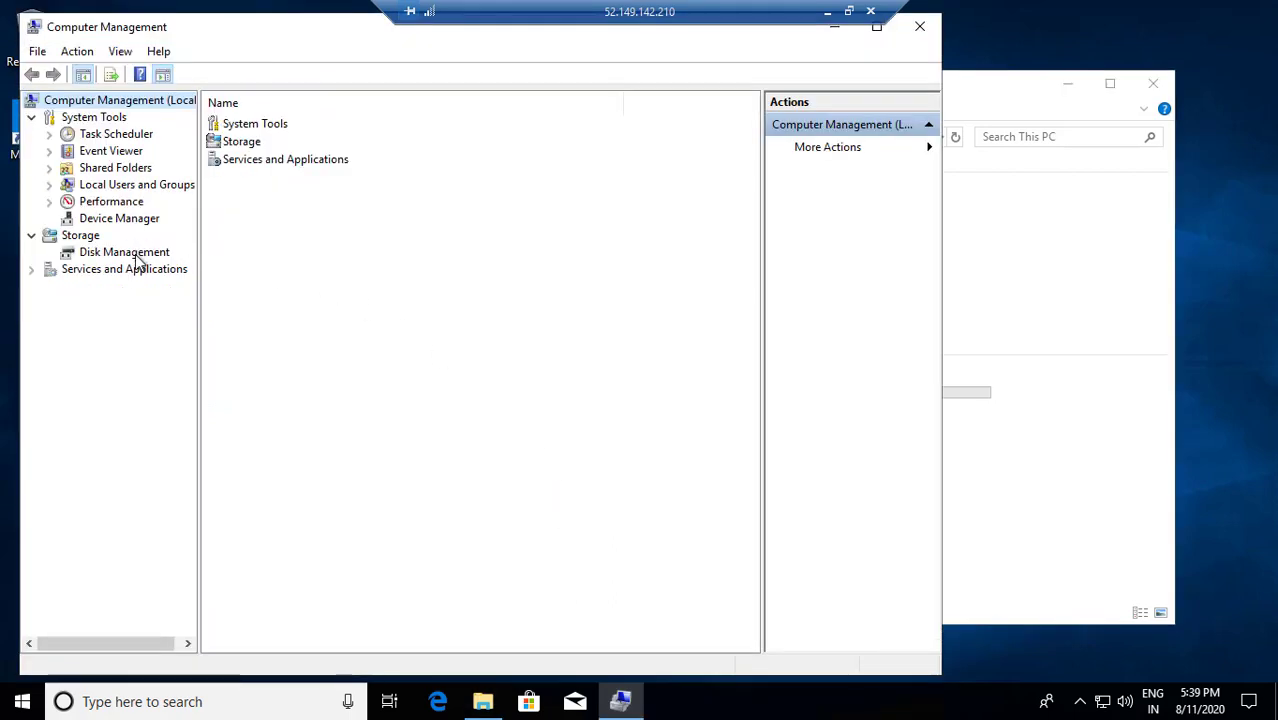
pyautogui.click(150, 254)
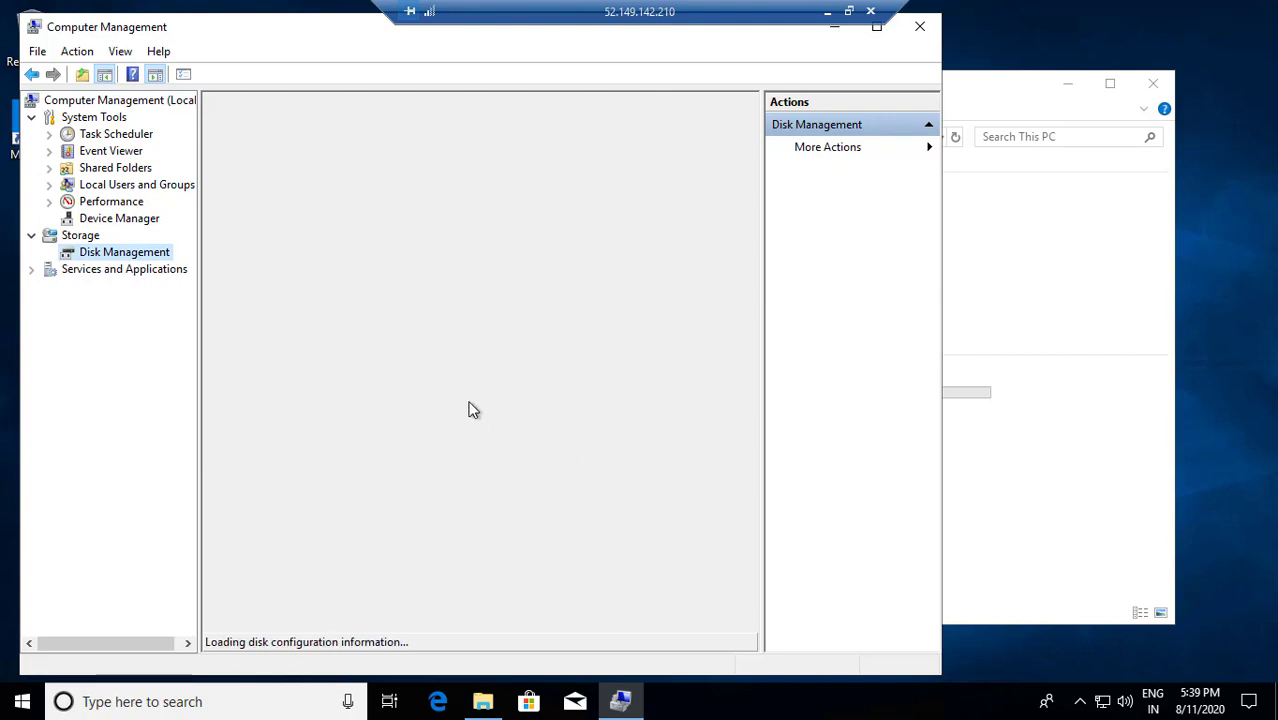
pyautogui.click(399, 523)
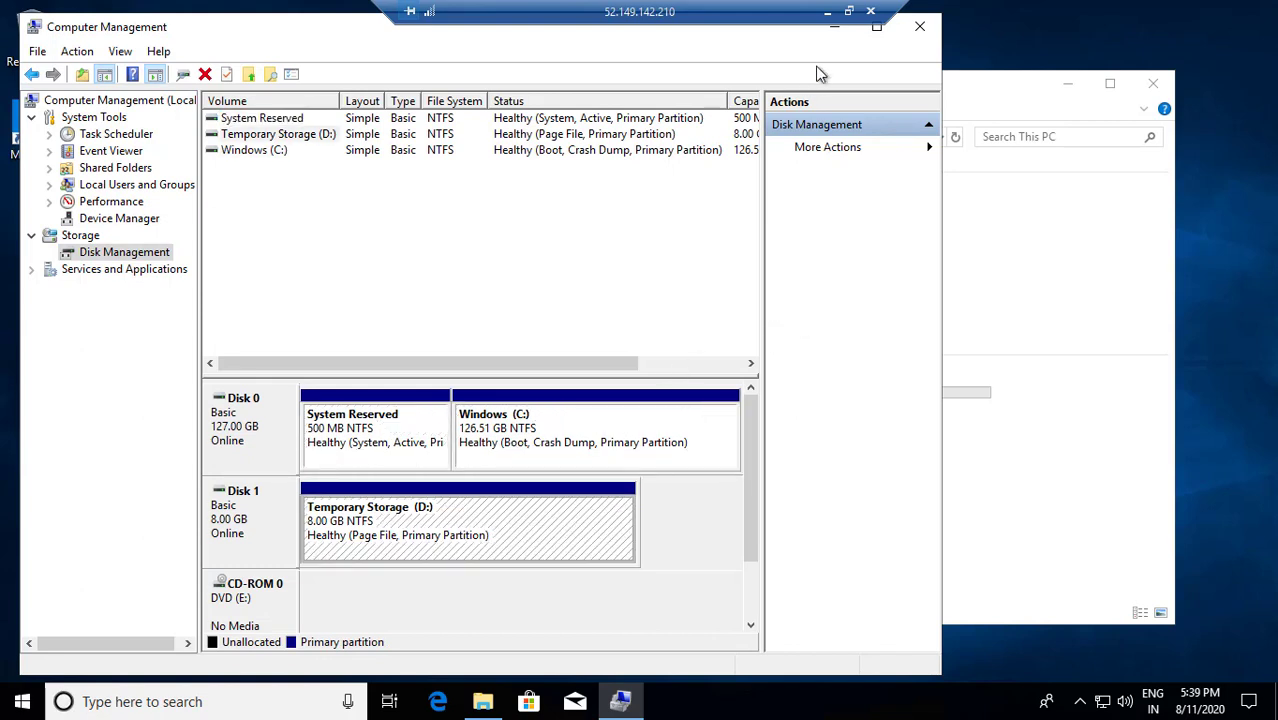
pyautogui.click(828, 16)
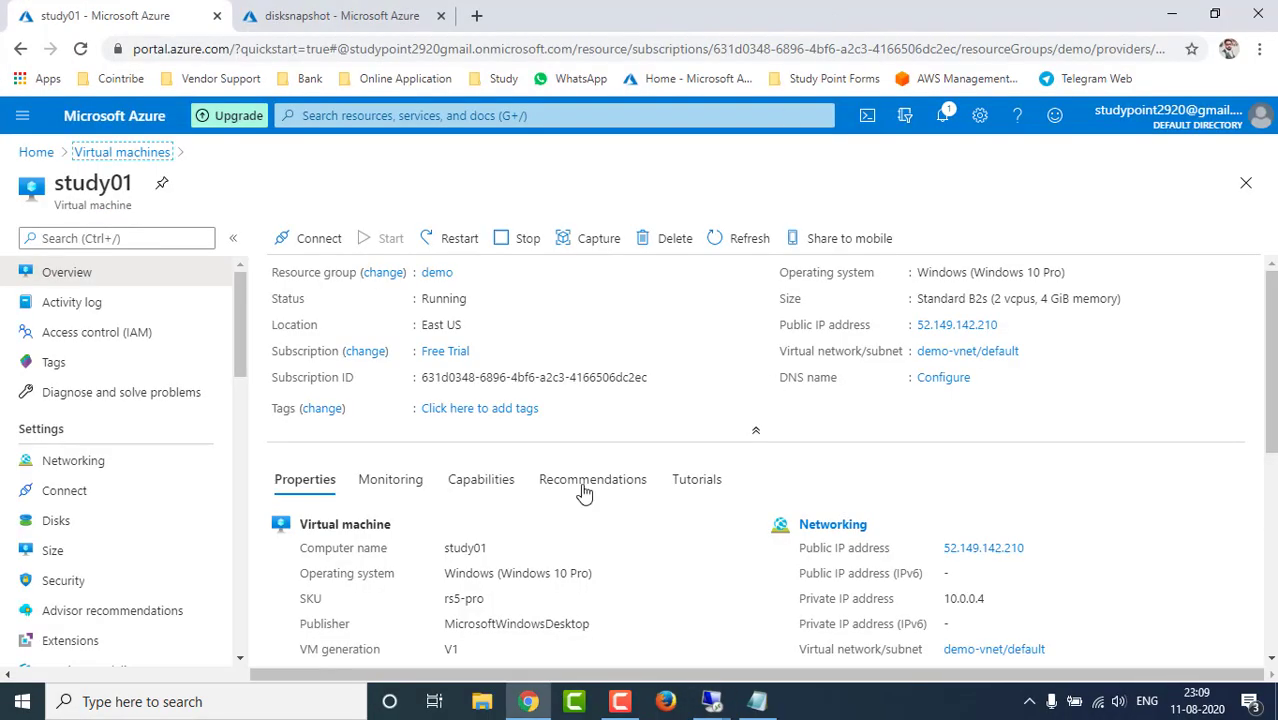
pyautogui.click(318, 114)
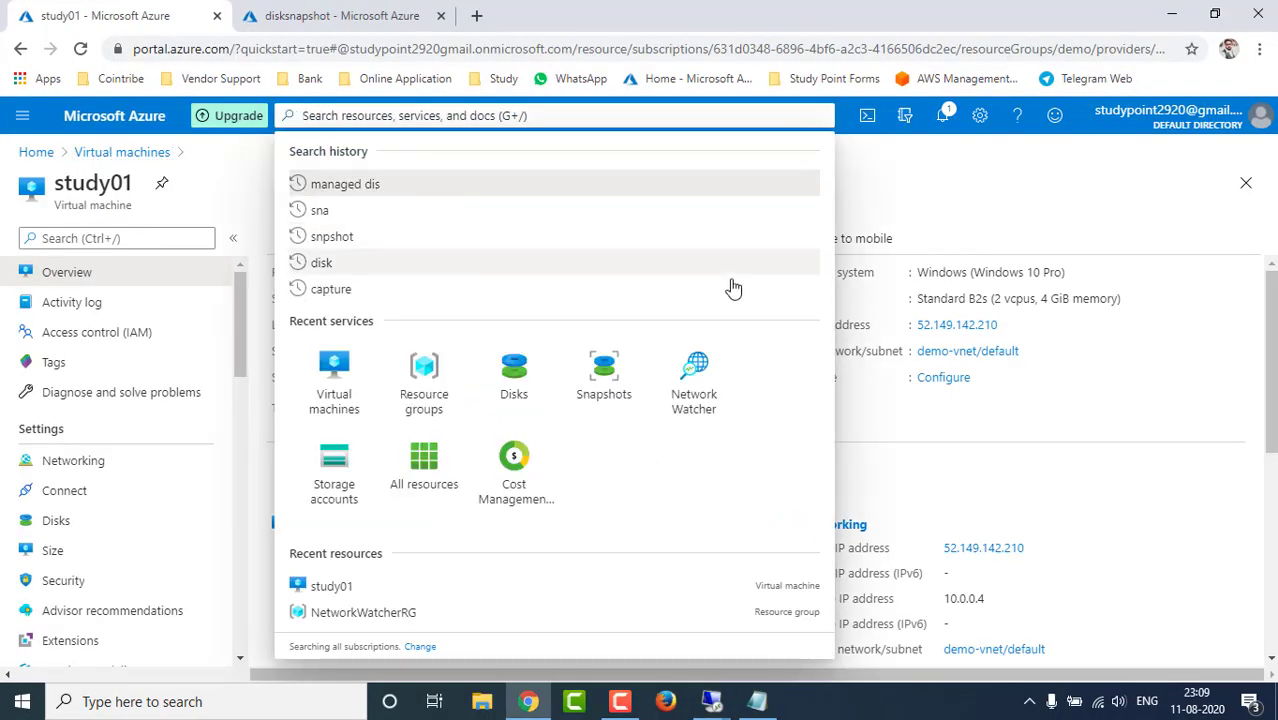
pyautogui.click(1045, 432)
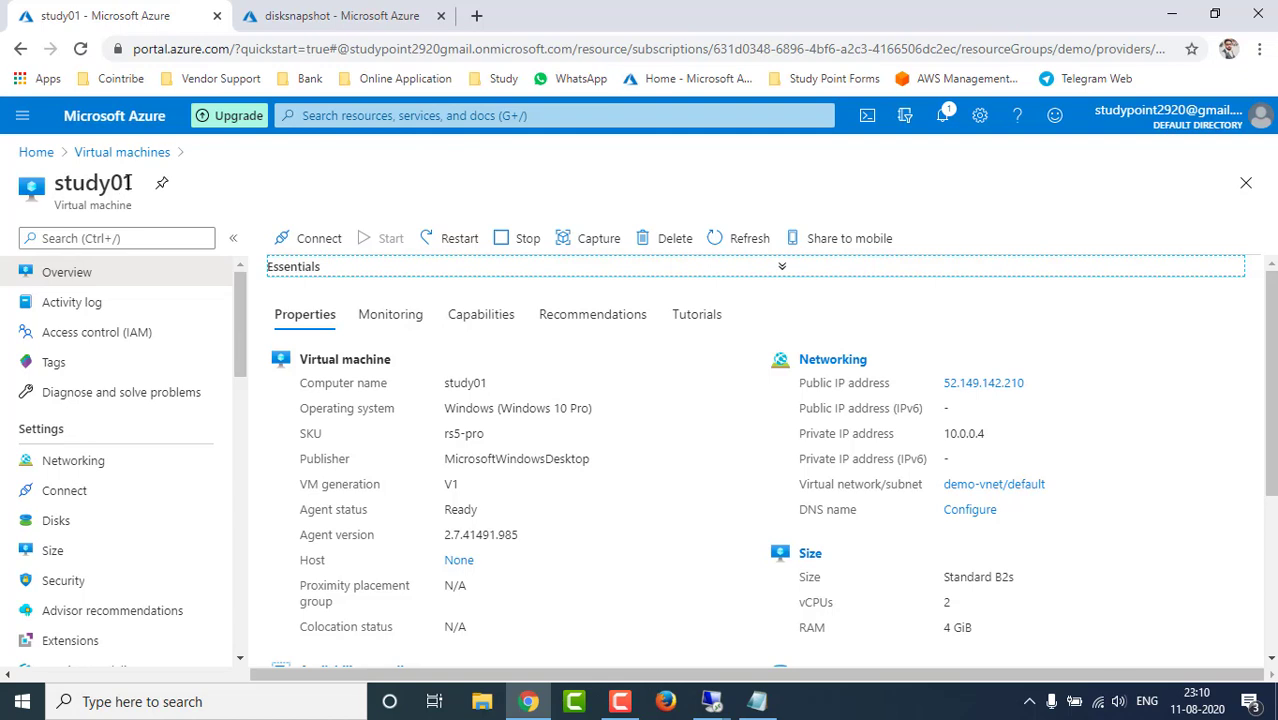
pyautogui.moveTo(127, 183); pyautogui.dragTo(60, 182)
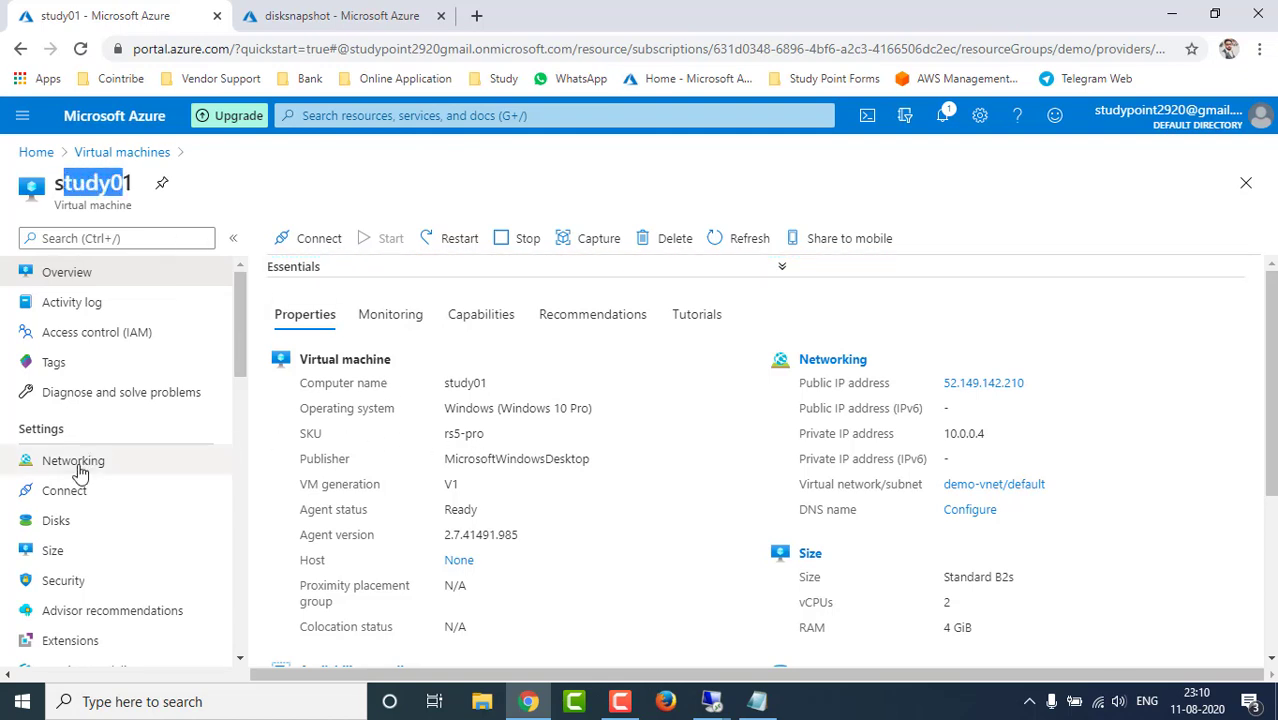
# Add a data disk row at LUN 0 to study01 and open the form for creating a new managed disk
pyautogui.click(58, 521)
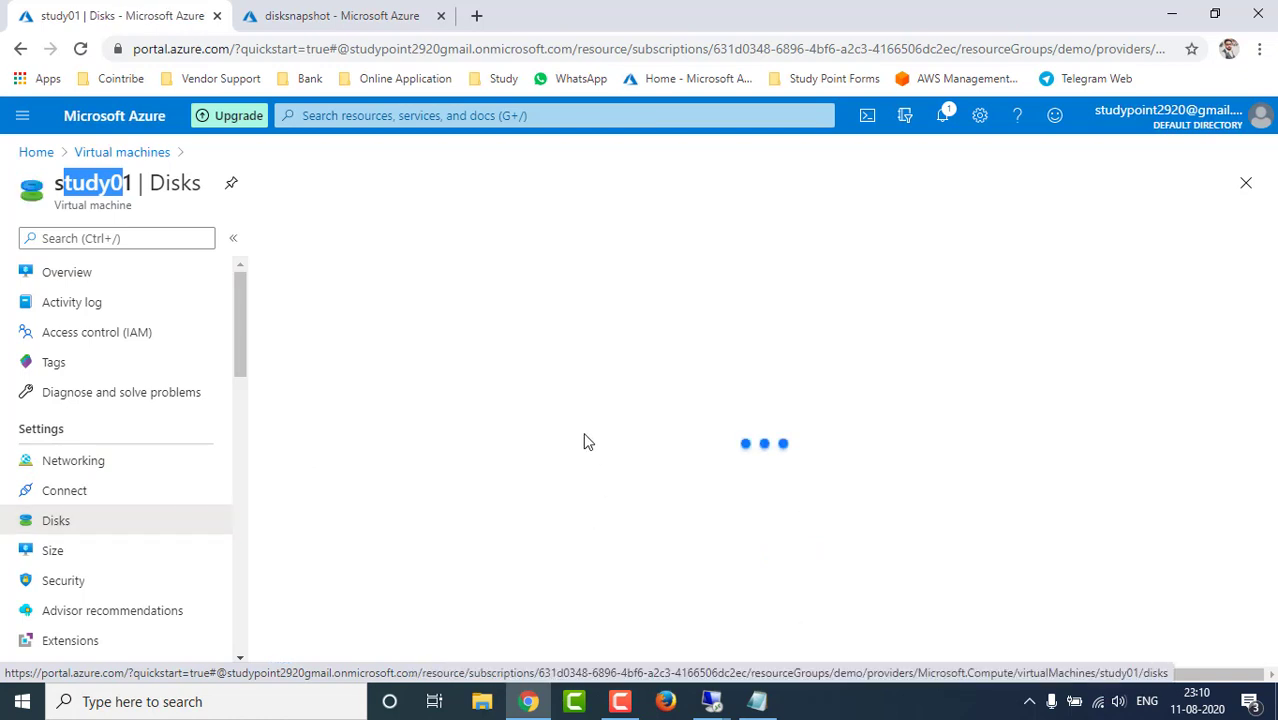
pyautogui.scroll(-1, 585, 437)
pyautogui.scroll(-1, 587, 440)
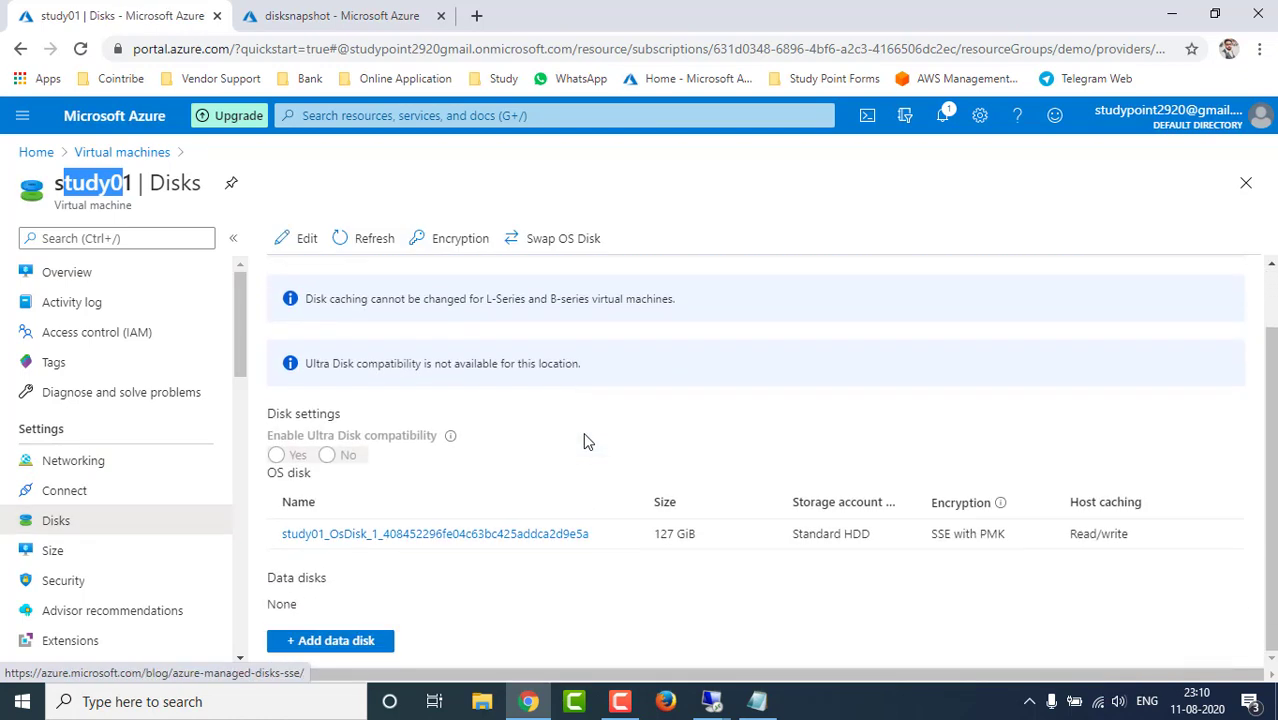
pyautogui.click(334, 641)
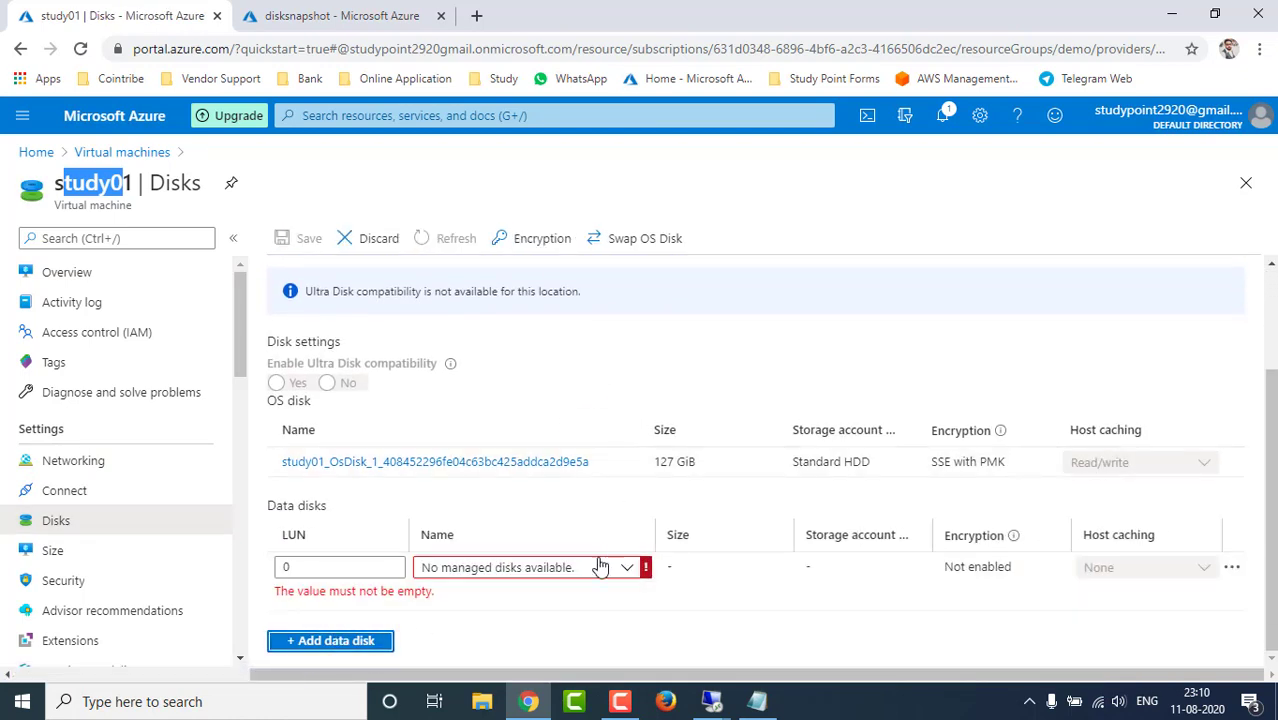
pyautogui.click(326, 576)
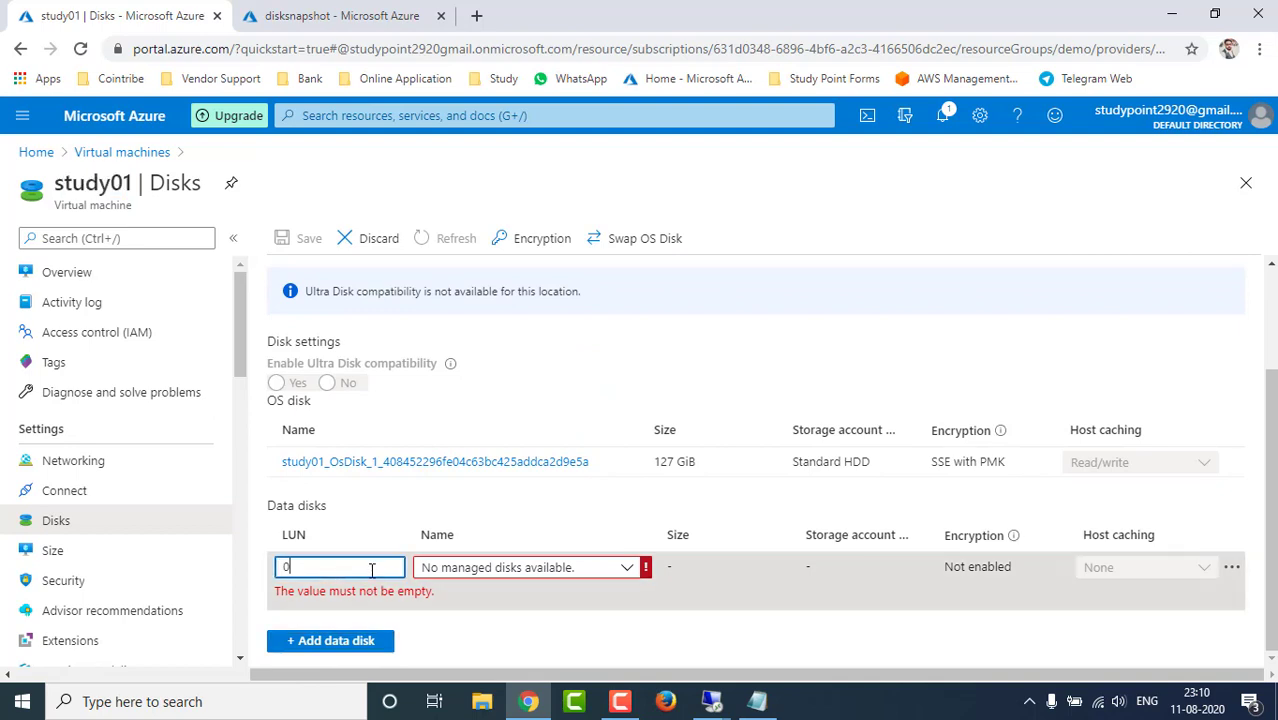
pyautogui.click(620, 572)
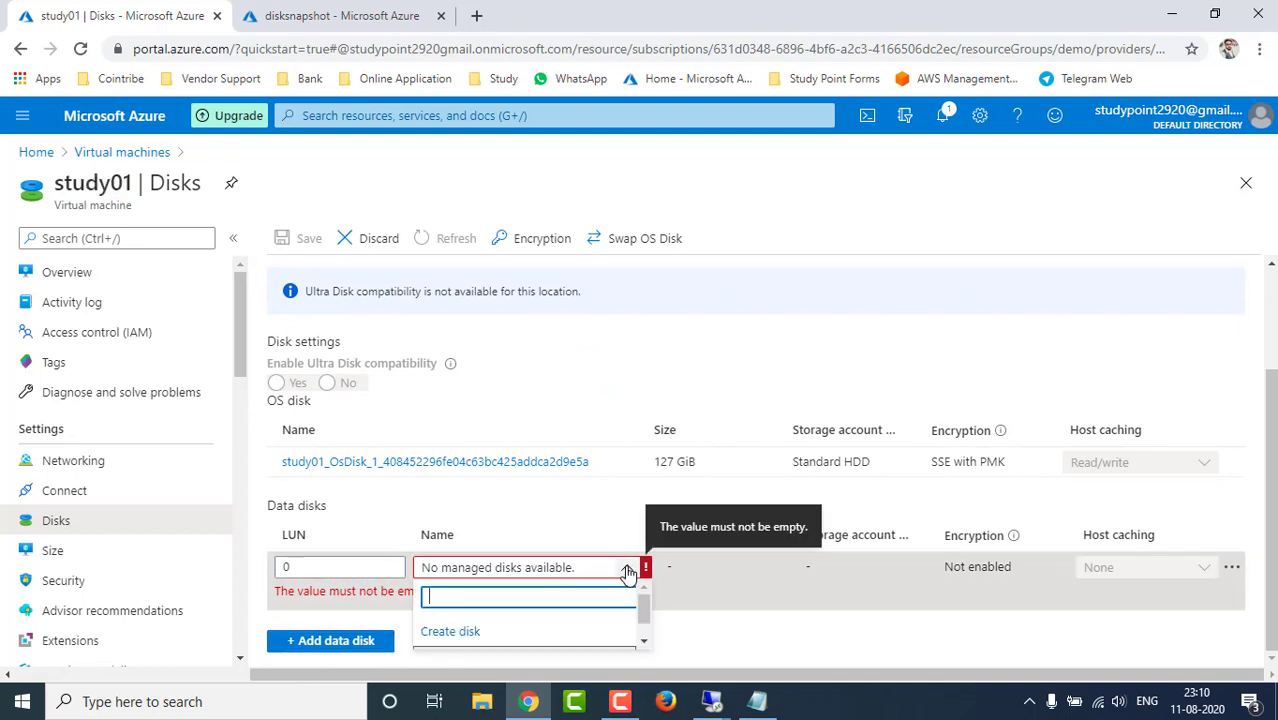
pyautogui.click(645, 640)
pyautogui.click(645, 640)
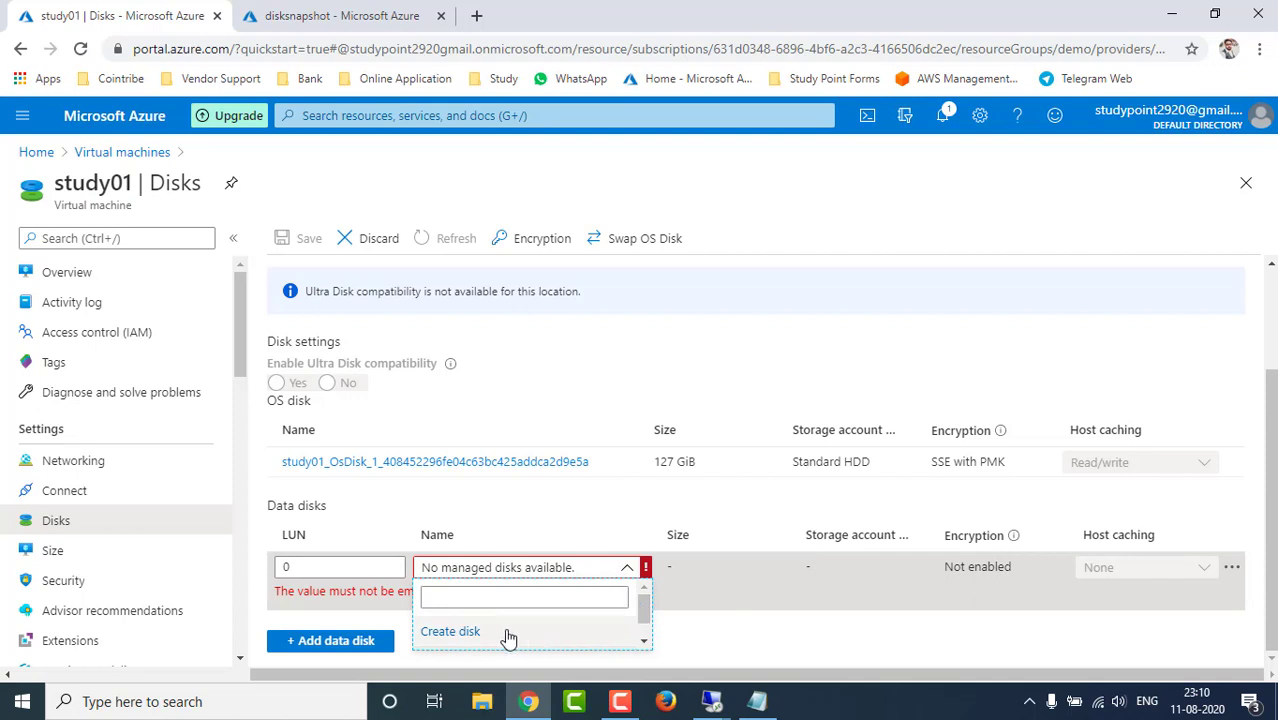
pyautogui.click(452, 637)
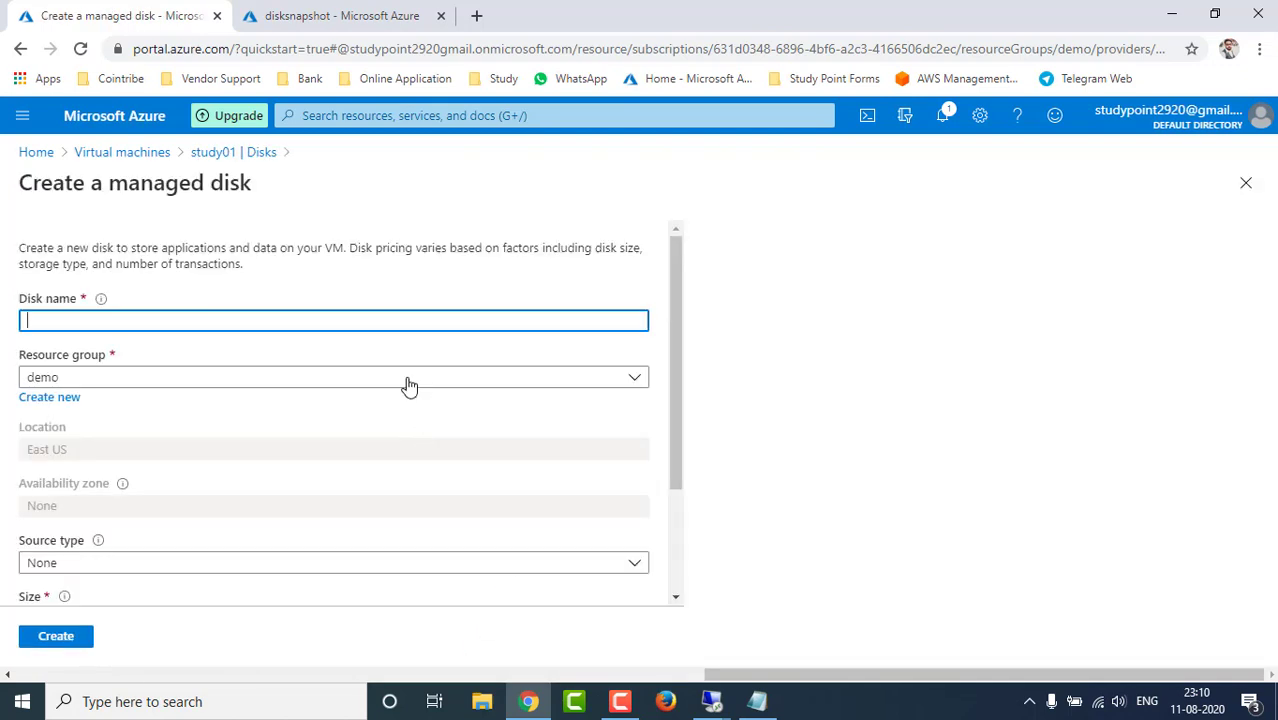
# Name the new managed disk study02snap
pyautogui.click(85, 321)
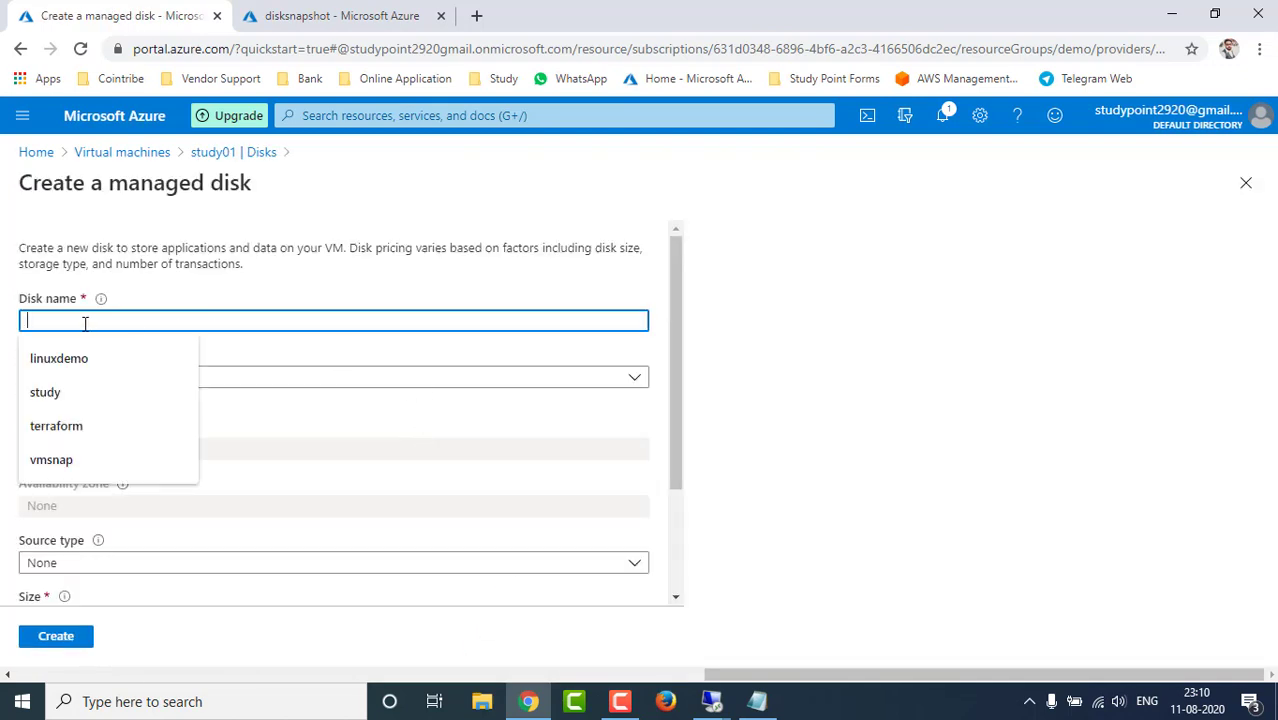
pyautogui.write('study')
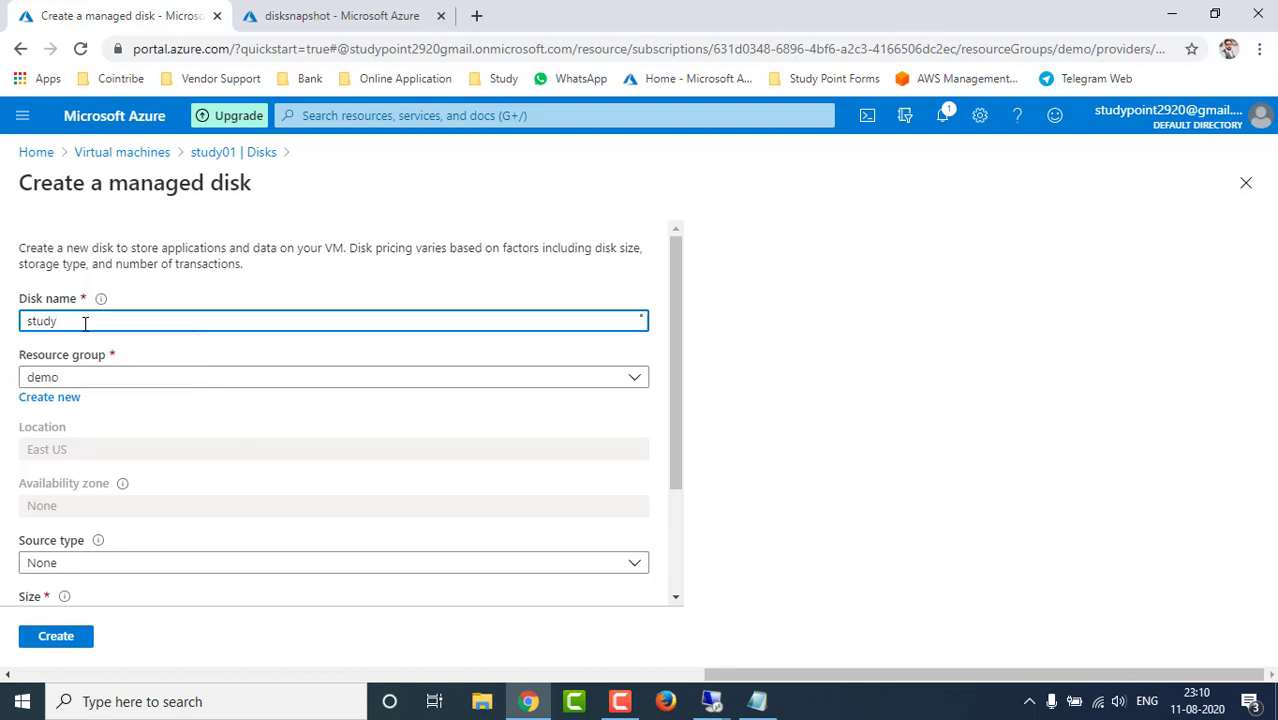
pyautogui.write('02snap')
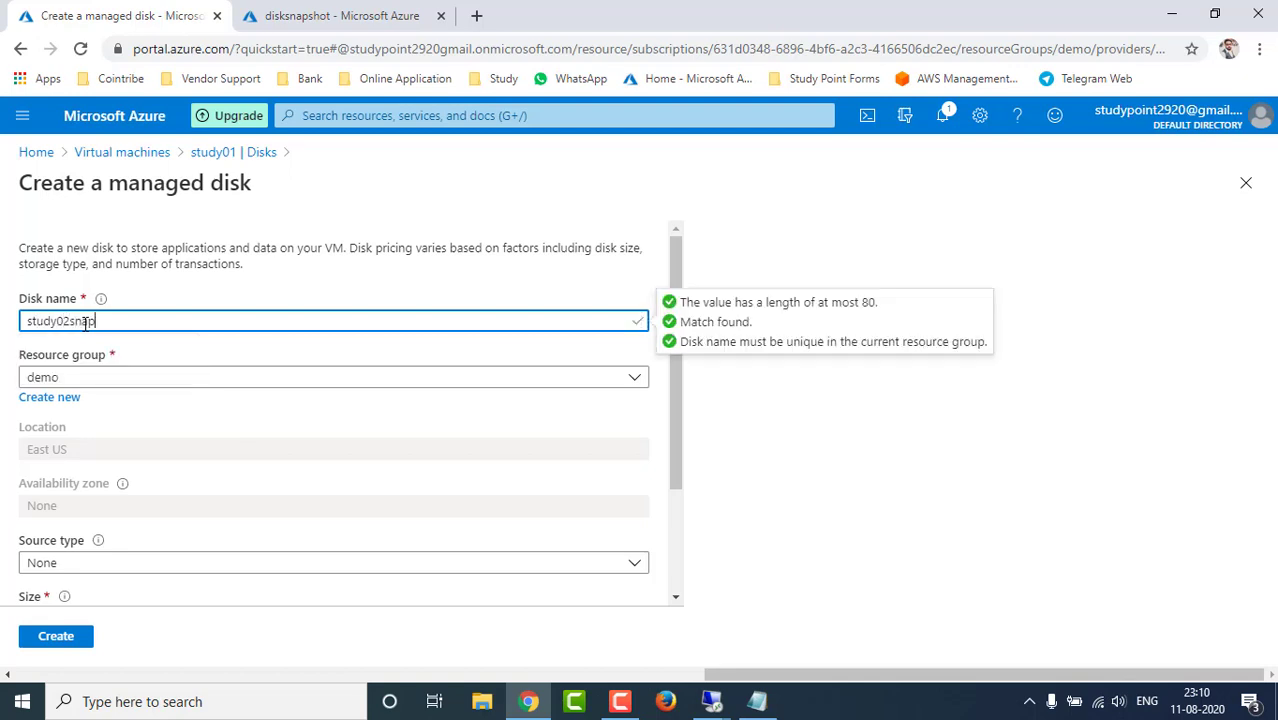
# Complete the disk name as study02snapshot and choose Snapshot as the source type with disksnapshot as the source snapshot
pyautogui.write('shot')
pyautogui.scroll(-3, 160, 442)
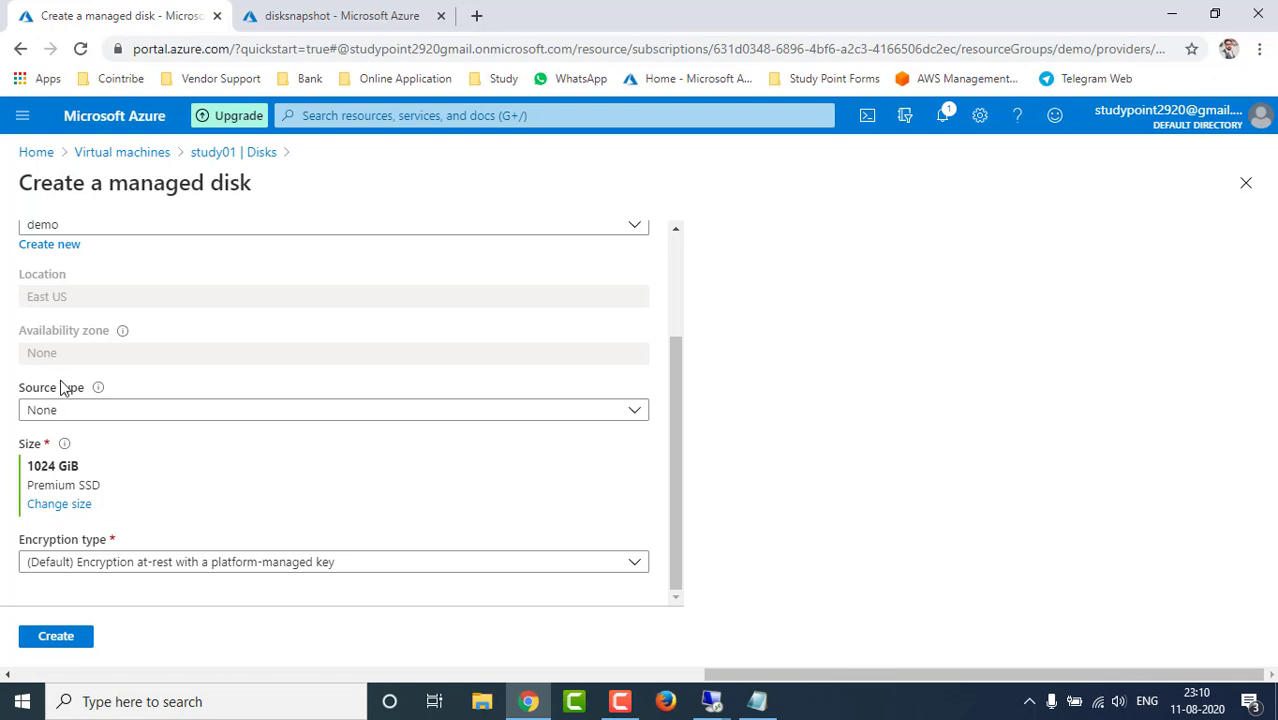
pyautogui.click(112, 411)
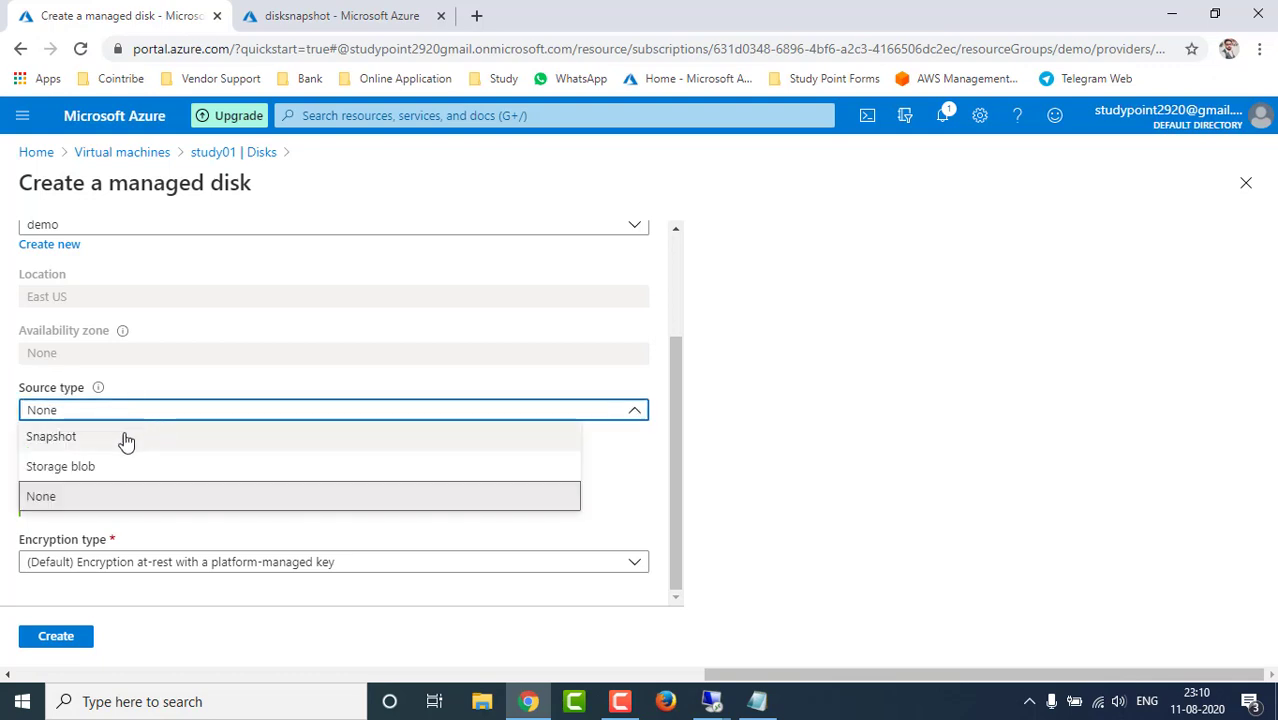
pyautogui.click(62, 441)
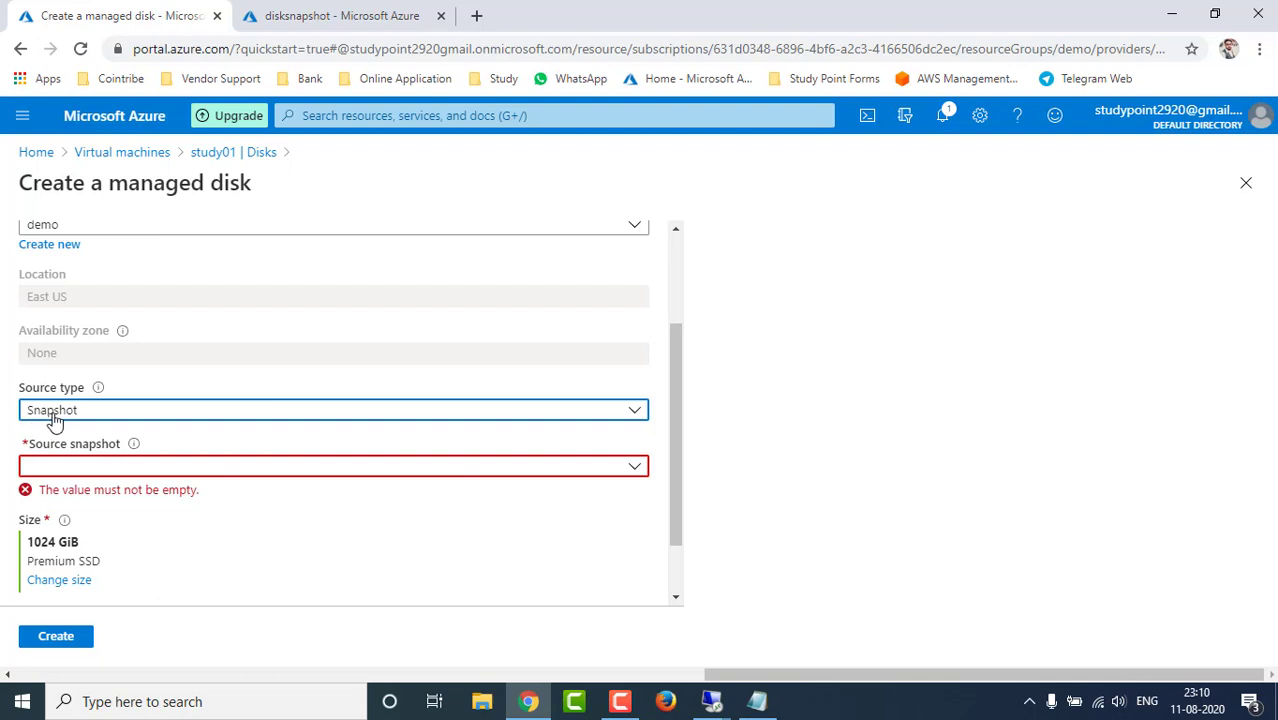
pyautogui.click(273, 476)
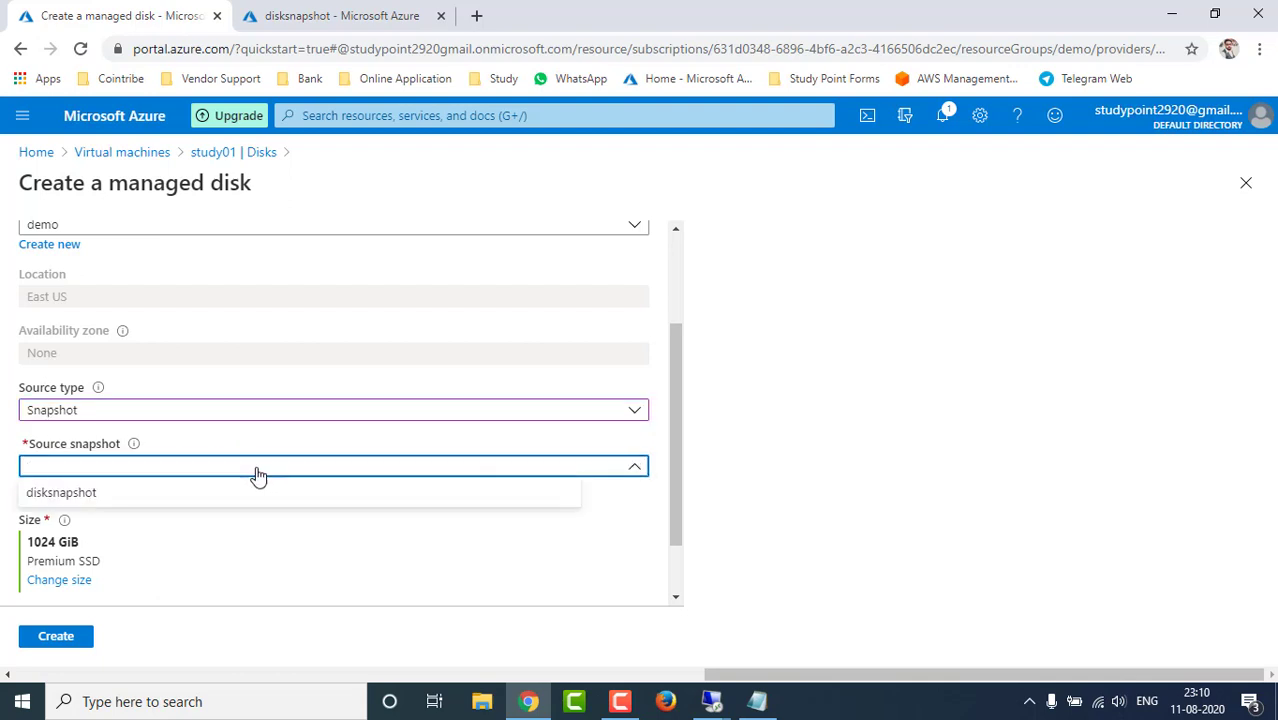
pyautogui.click(88, 494)
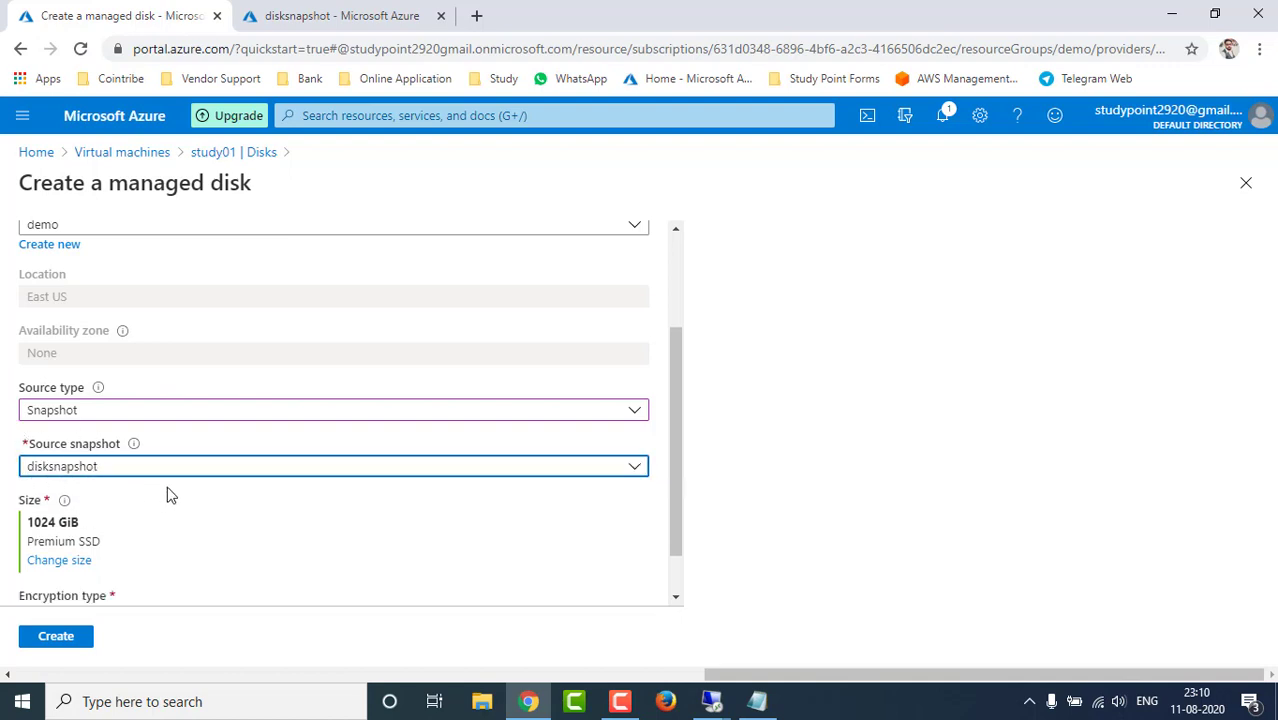
# Set the new disk to Standard HDD storage with a custom size of 10 GiB and create it
pyautogui.scroll(-1, 224, 500)
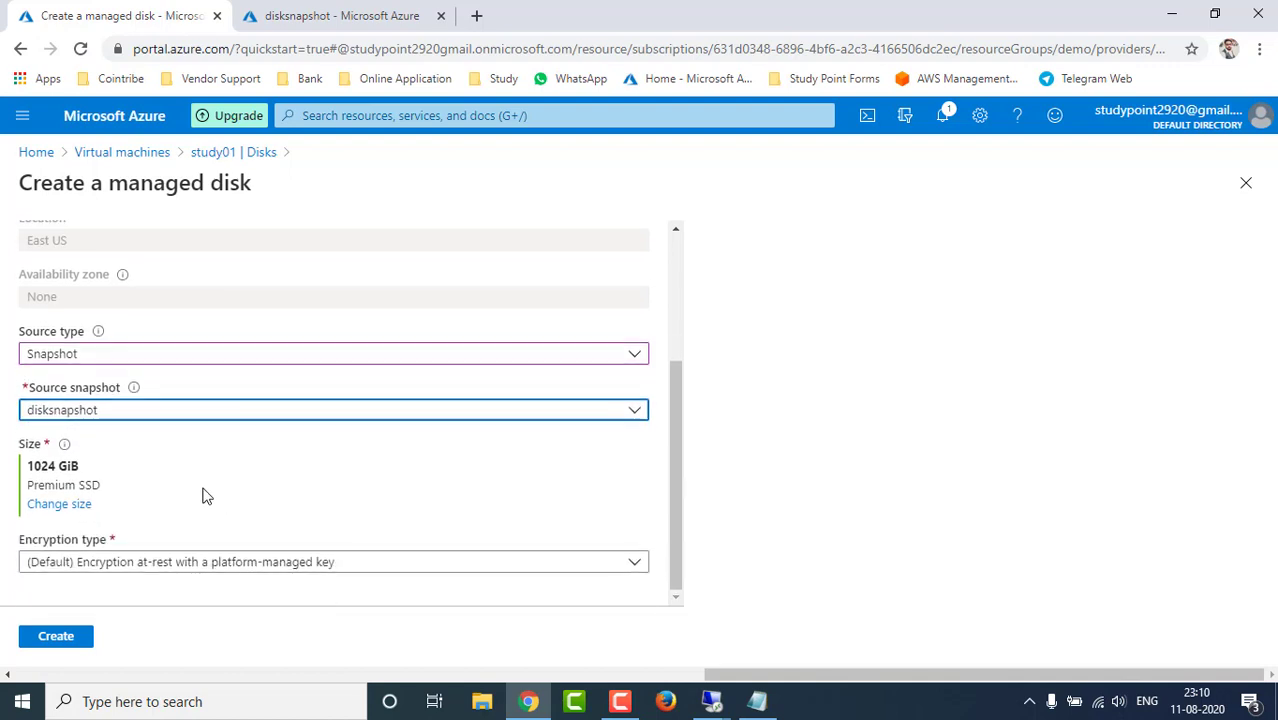
pyautogui.click(60, 508)
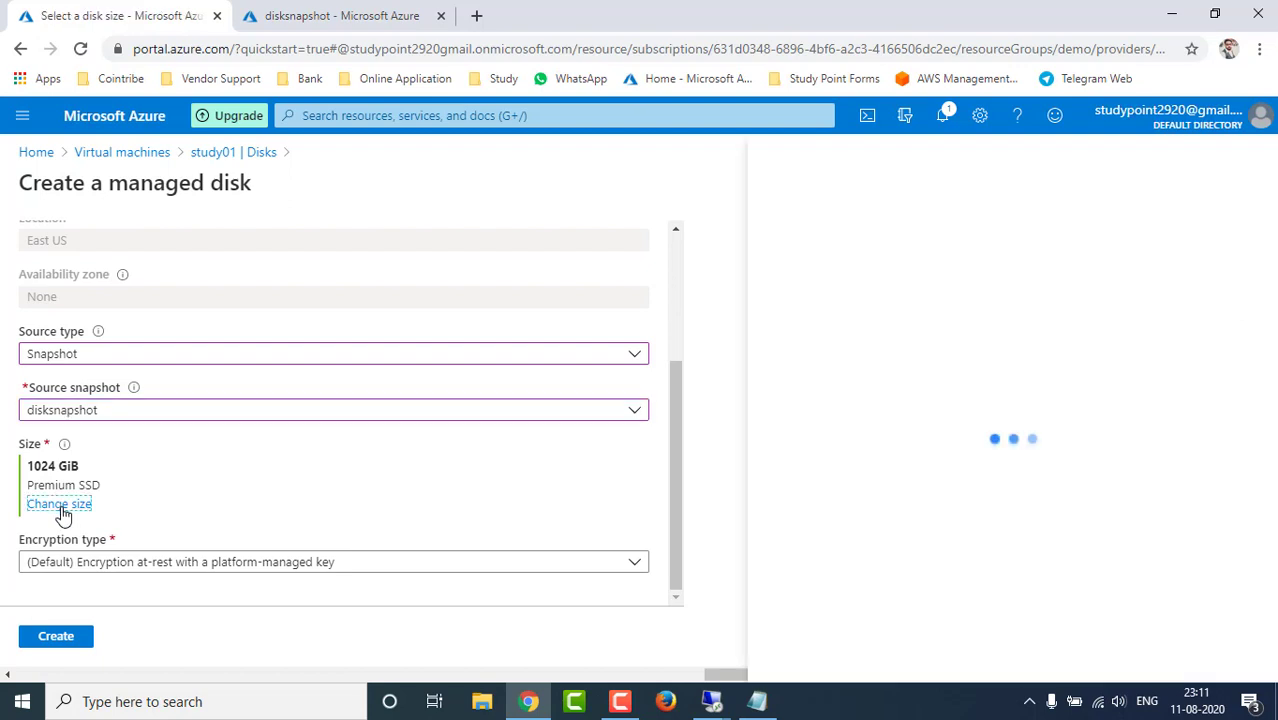
pyautogui.click(636, 280)
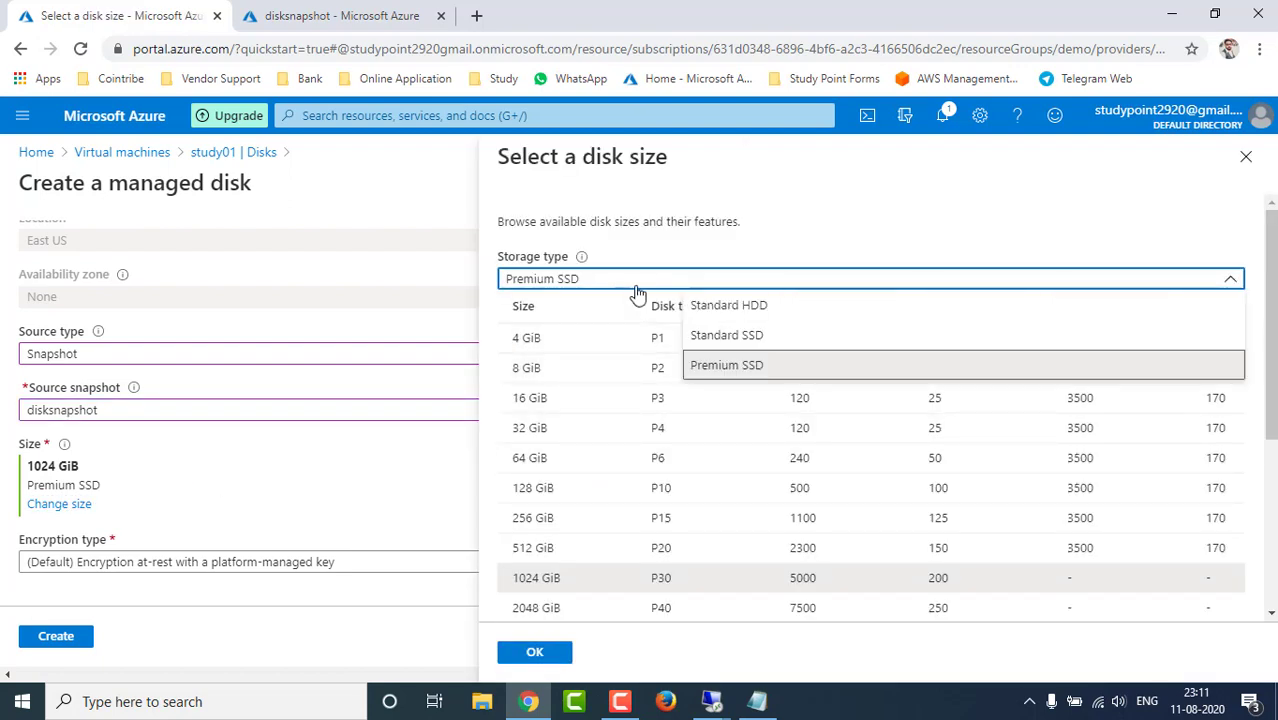
pyautogui.click(713, 305)
pyautogui.scroll(-1, 645, 415)
pyautogui.scroll(-2, 645, 415)
pyautogui.click(556, 577)
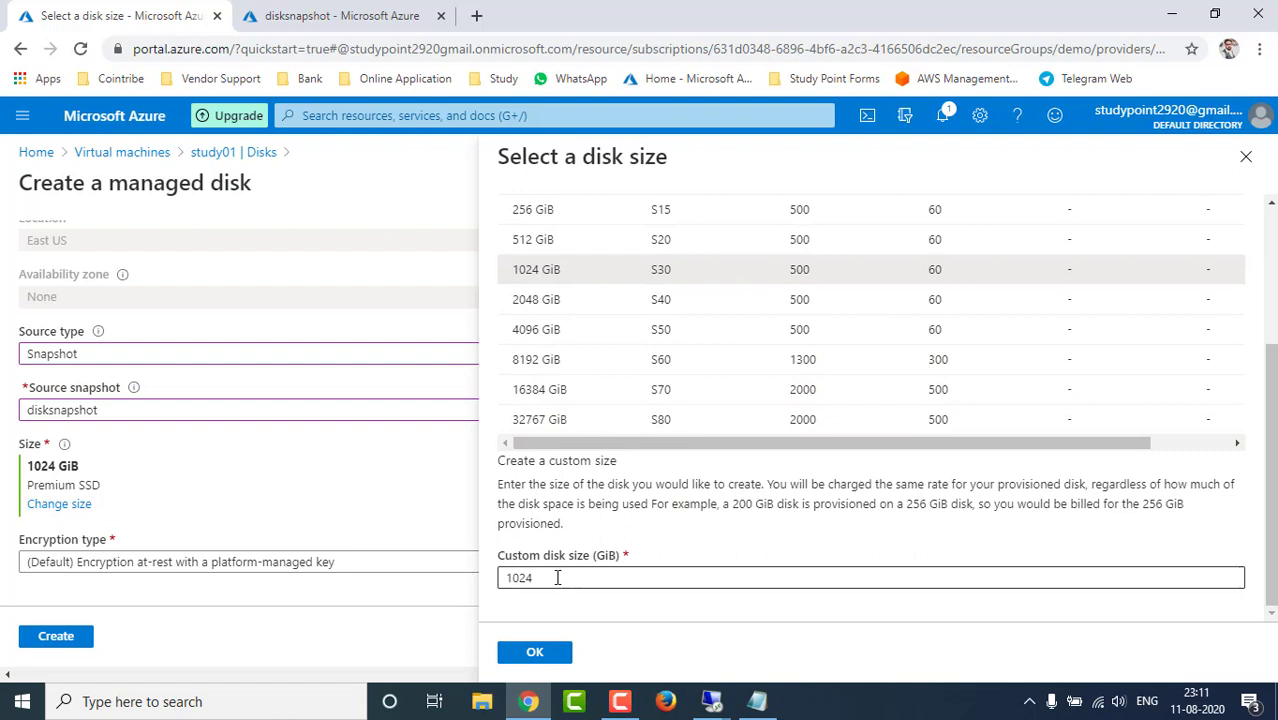
pyautogui.moveTo(556, 577); pyautogui.dragTo(500, 580)
pyautogui.write('10')
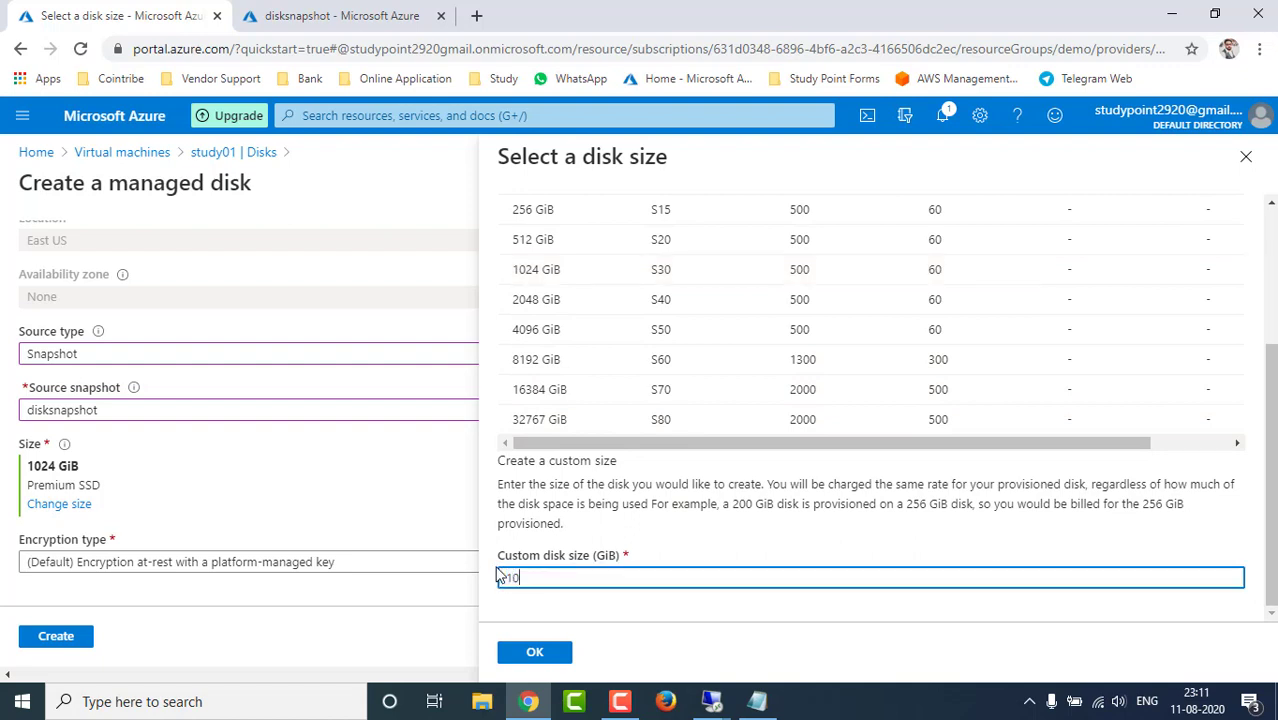
pyautogui.click(534, 651)
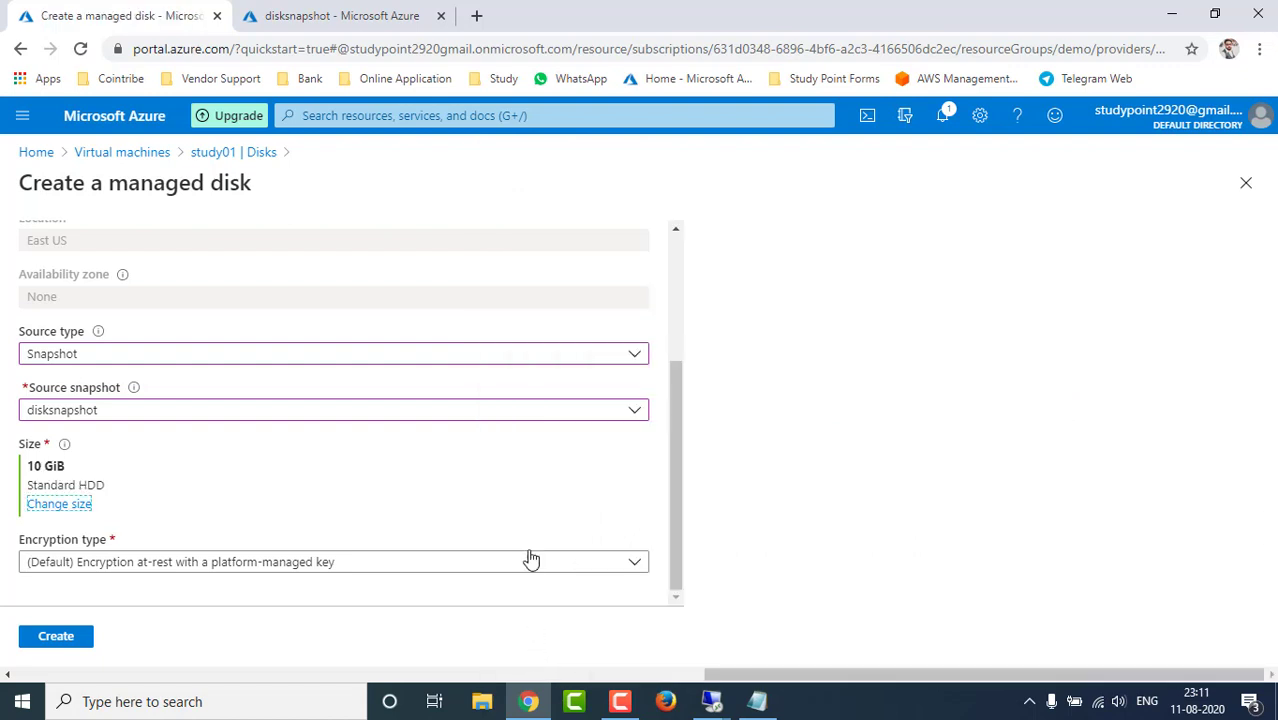
pyautogui.click(57, 636)
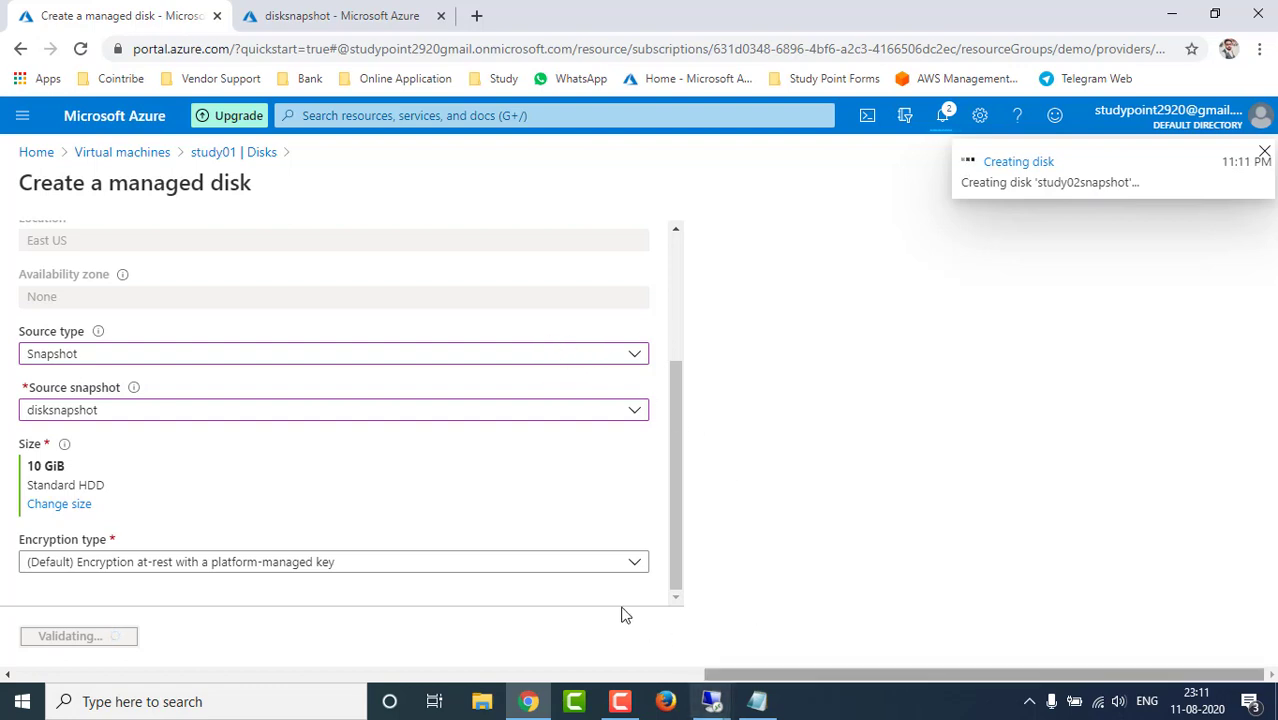
# Check the disks in Disk Management in study01's remote desktop session and return to the Azure portal
pyautogui.click(712, 700)
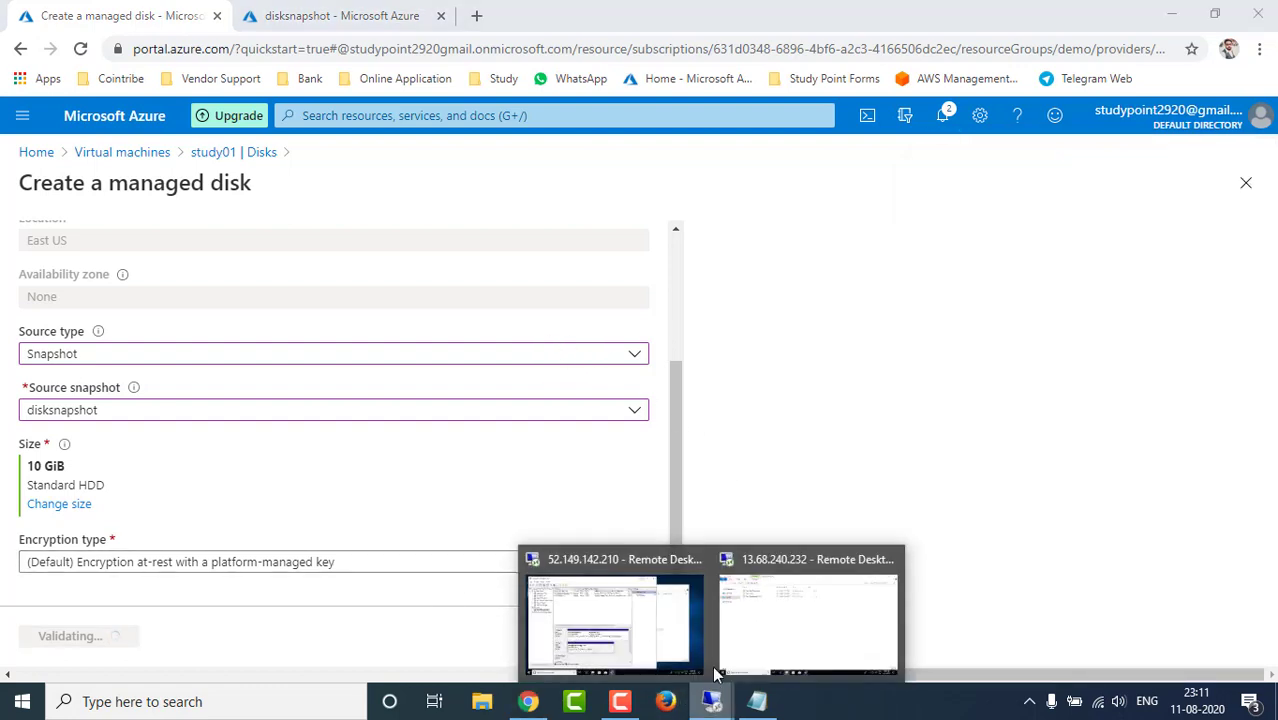
pyautogui.click(628, 608)
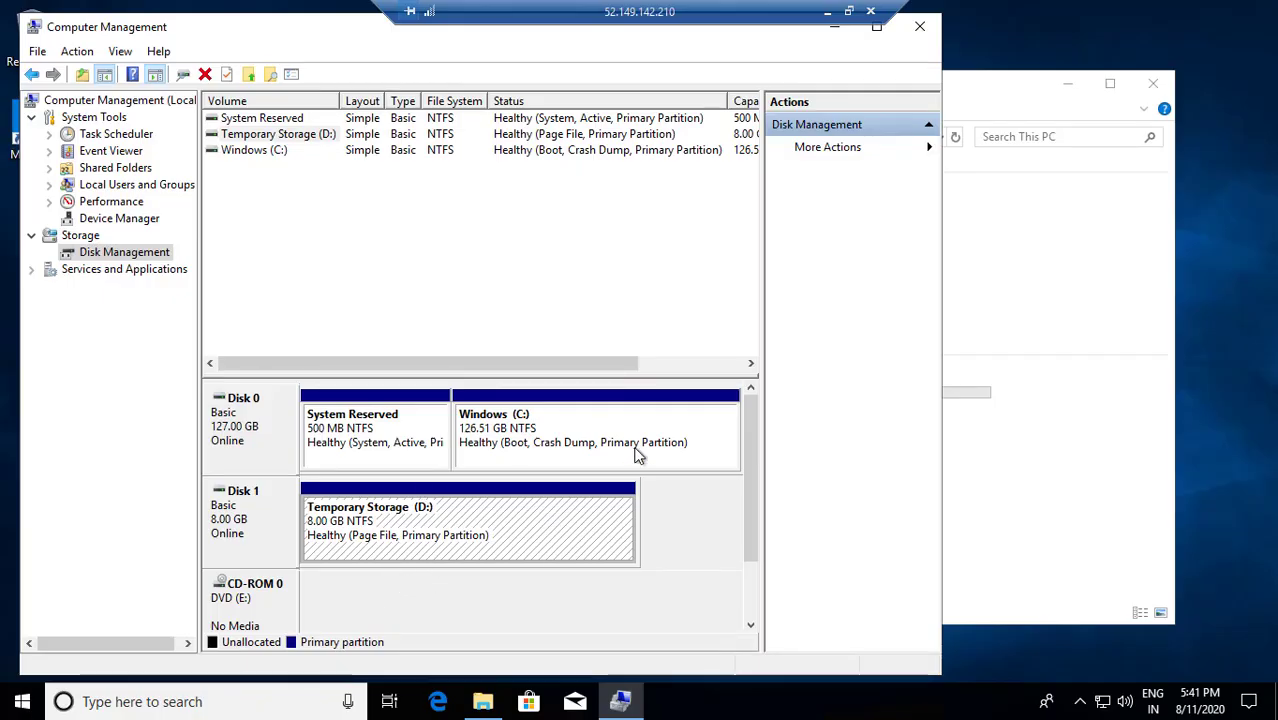
pyautogui.click(827, 11)
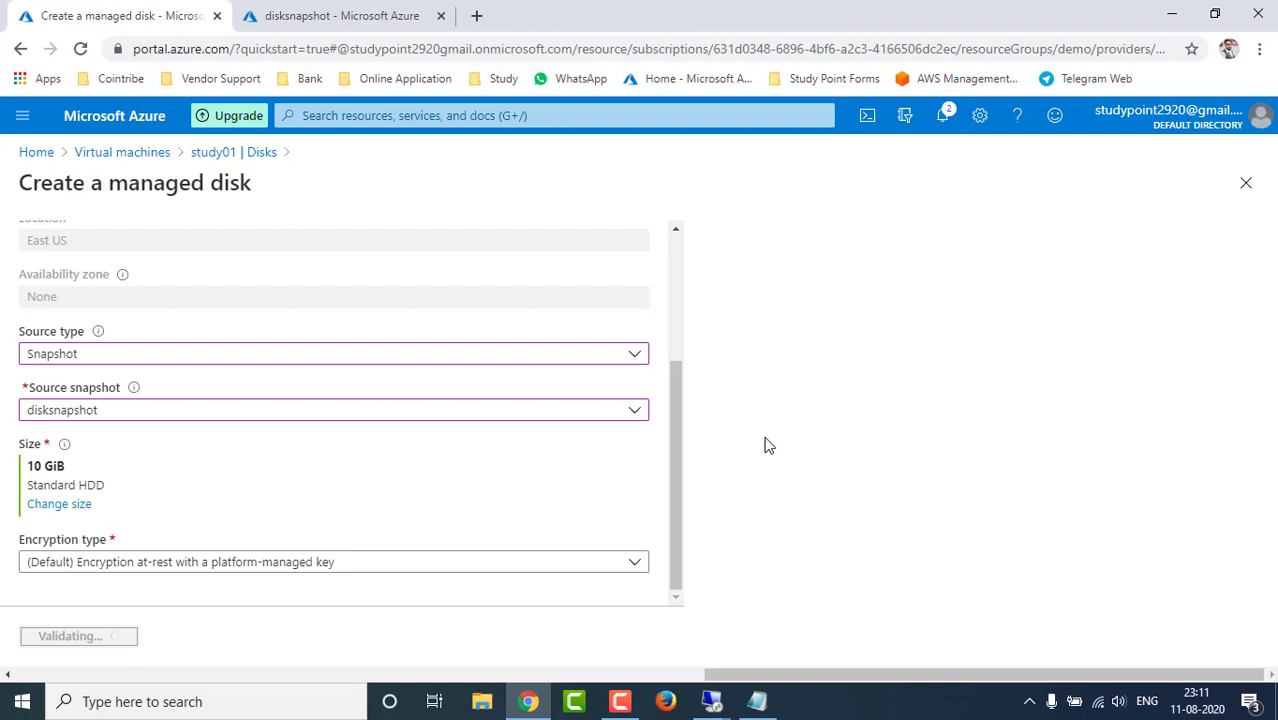
# Save study01's disk configuration with study02snapshot attached as the data disk at LUN 0
pyautogui.moveTo(684, 474); pyautogui.dragTo(680, 340)
pyautogui.moveTo(670, 385); pyautogui.dragTo(666, 509)
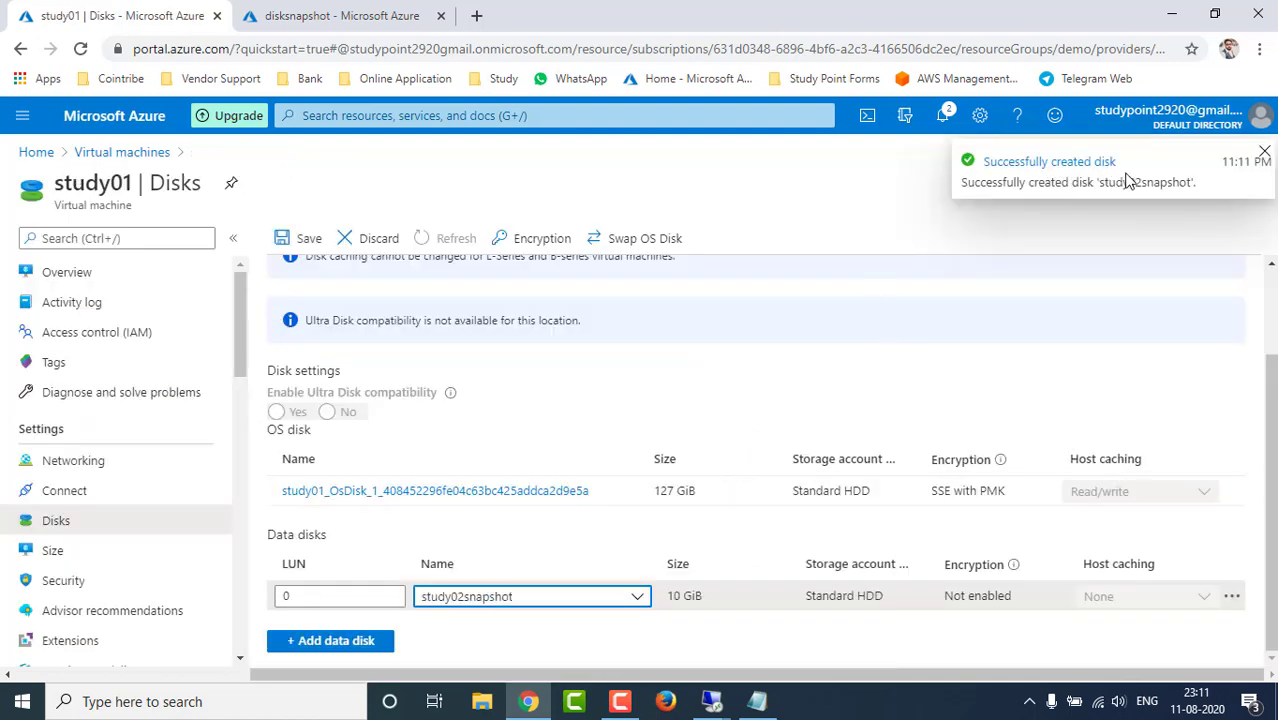
pyautogui.click(300, 238)
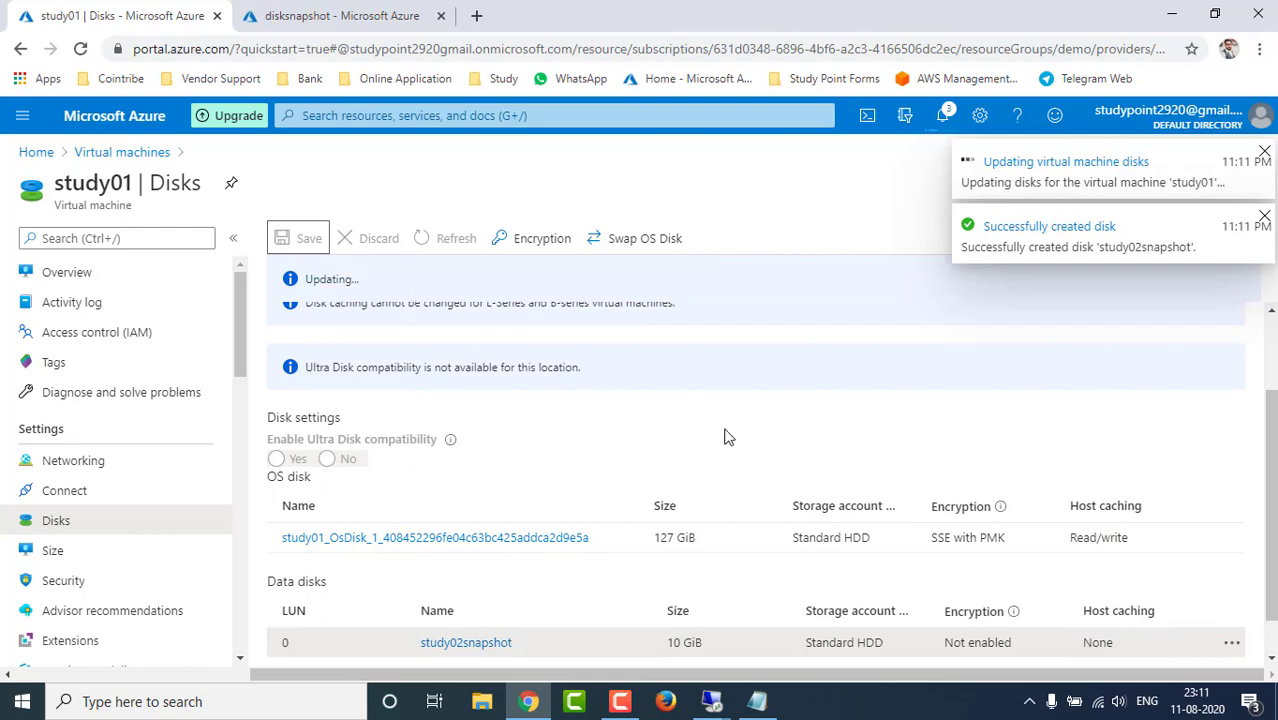
# Switch to study01's remote desktop session and examine the newly attached Disk 2 in Disk Management
pyautogui.click(718, 706)
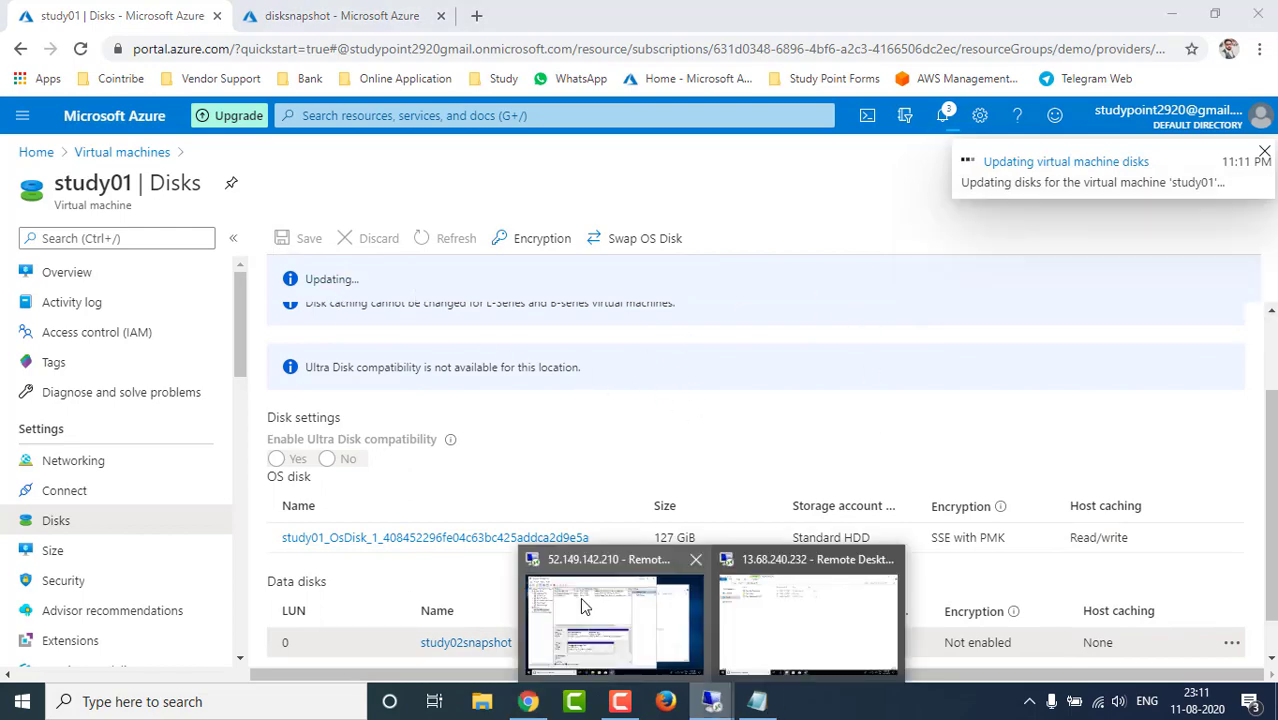
pyautogui.click(580, 597)
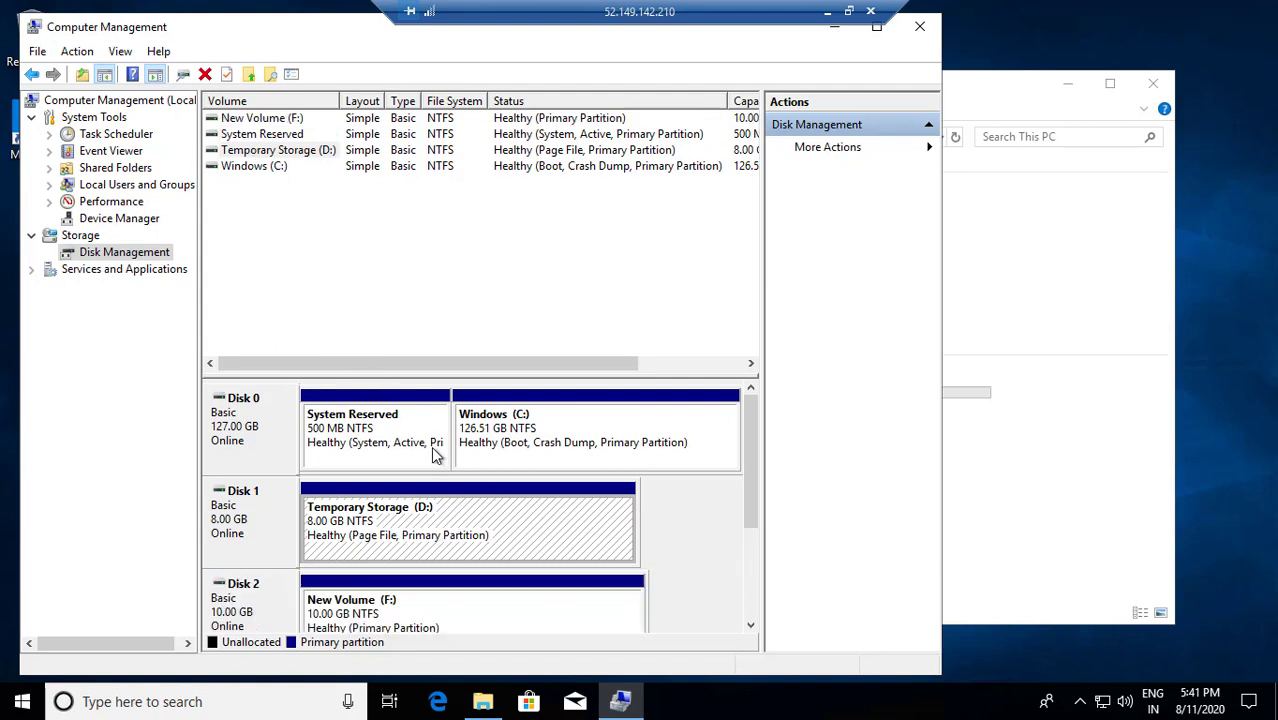
pyautogui.click(431, 613)
pyautogui.moveTo(750, 490); pyautogui.dragTo(755, 605)
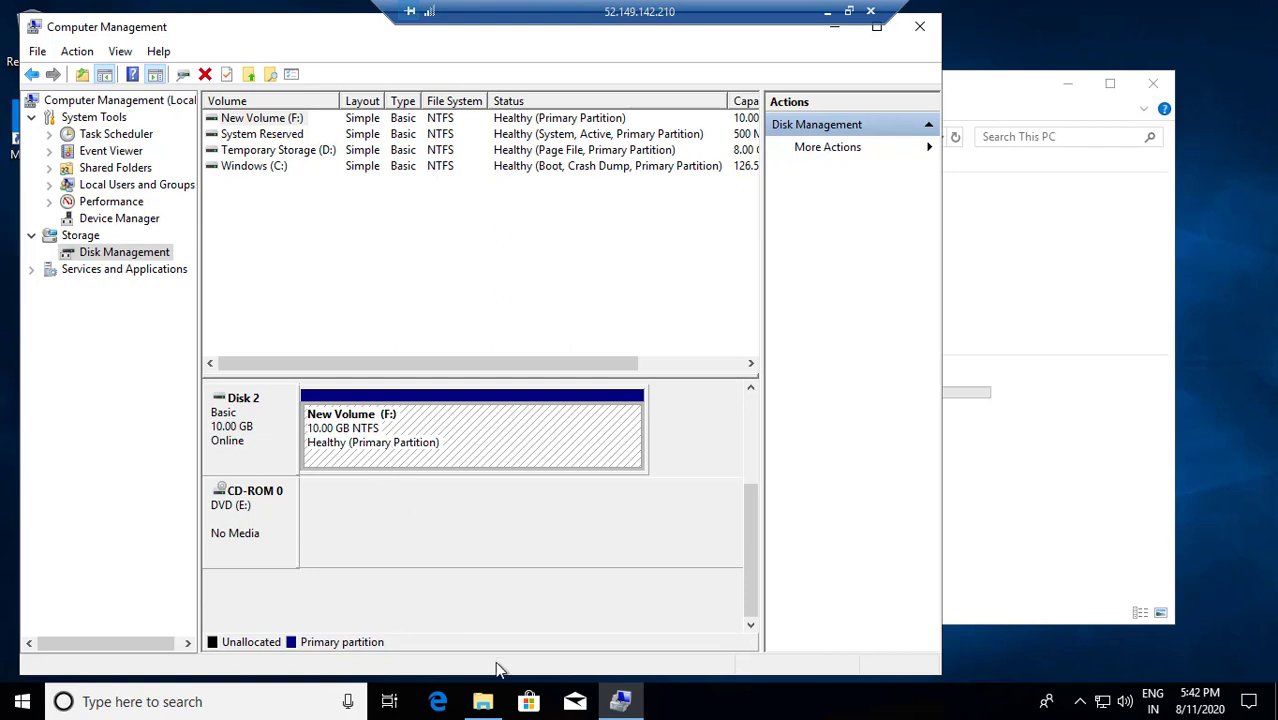
# Open New Volume (F:) in study01's File Explorer and examine its files and folder
pyautogui.click(486, 703)
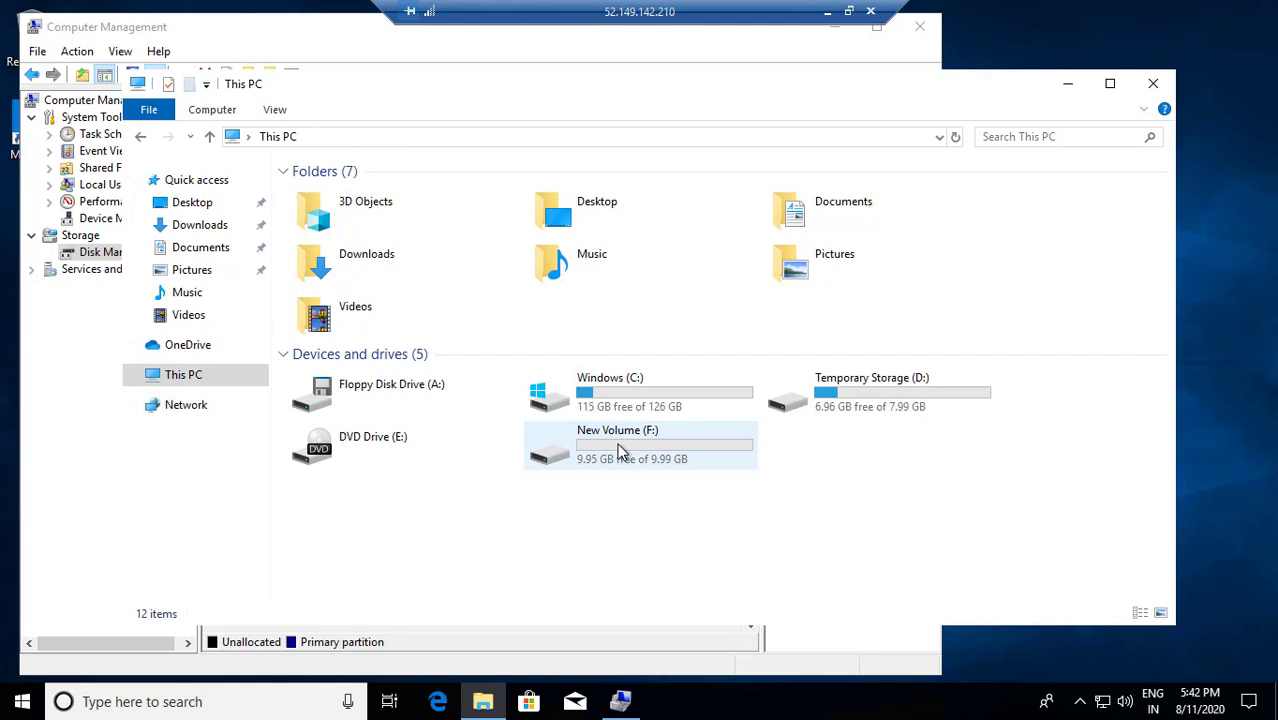
pyautogui.click(687, 470)
pyautogui.click(621, 522)
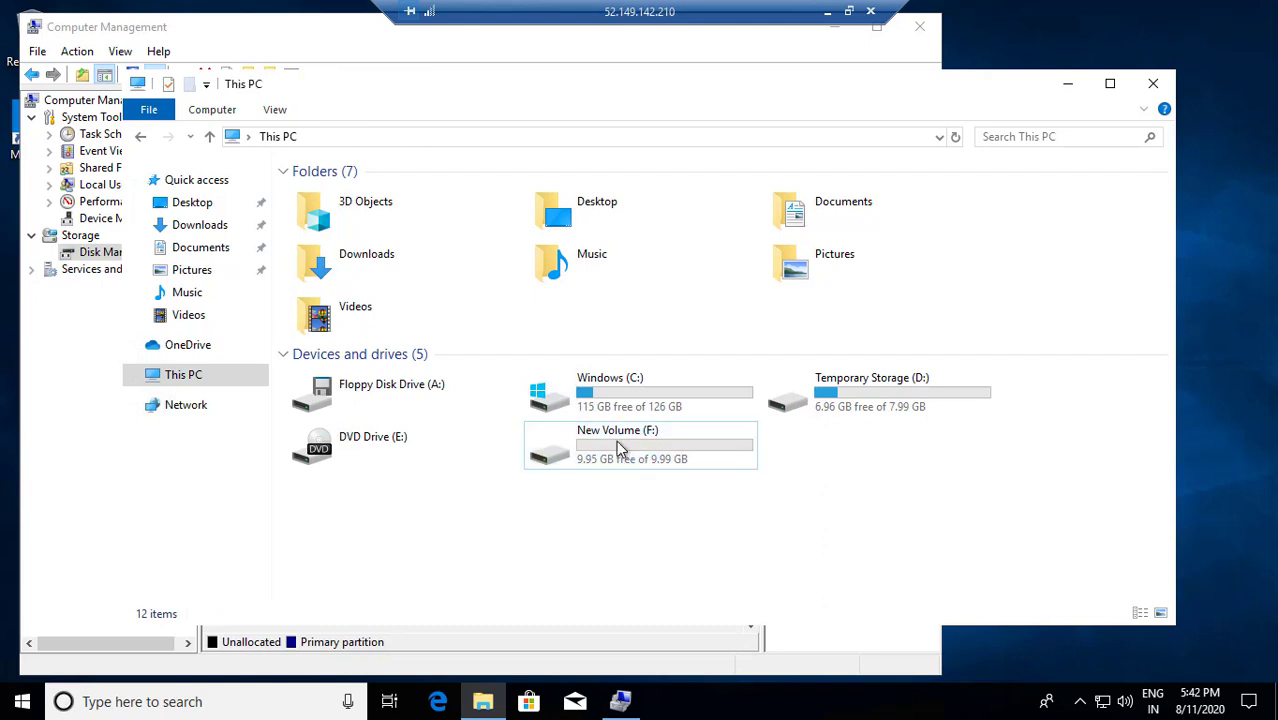
pyautogui.doubleClick(617, 447)
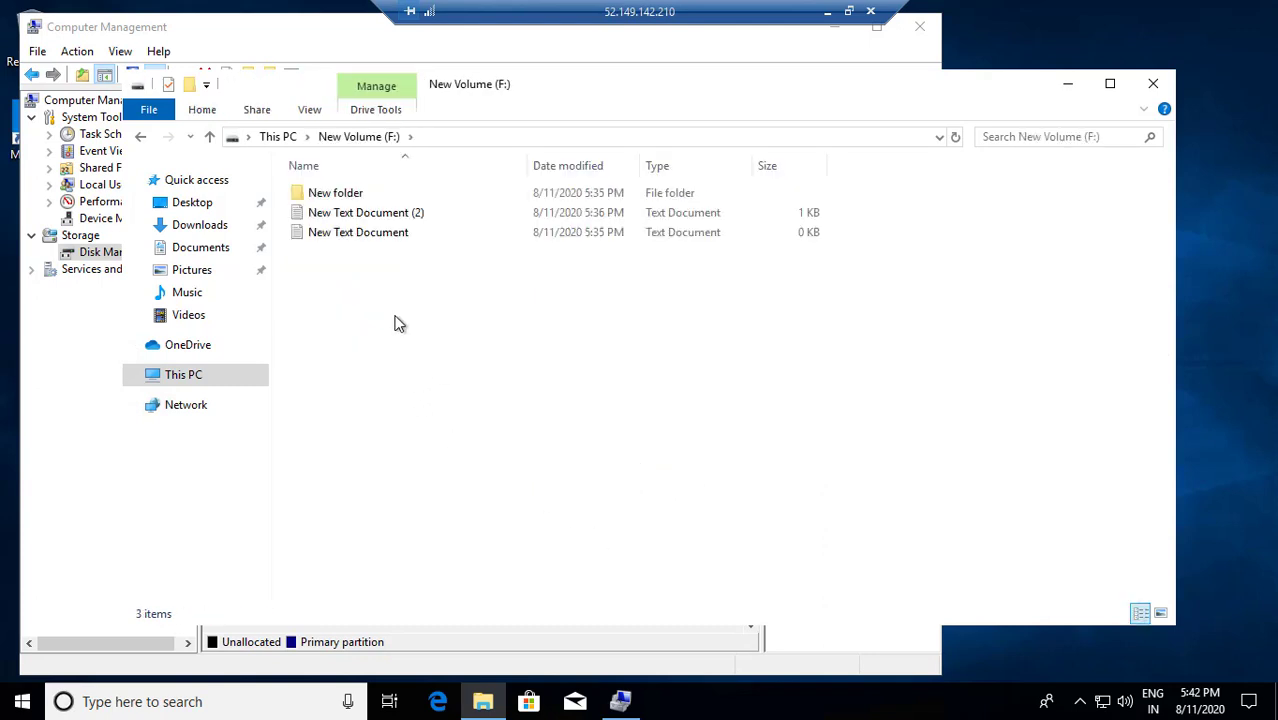
pyautogui.moveTo(379, 297); pyautogui.dragTo(392, 187)
pyautogui.click(397, 302)
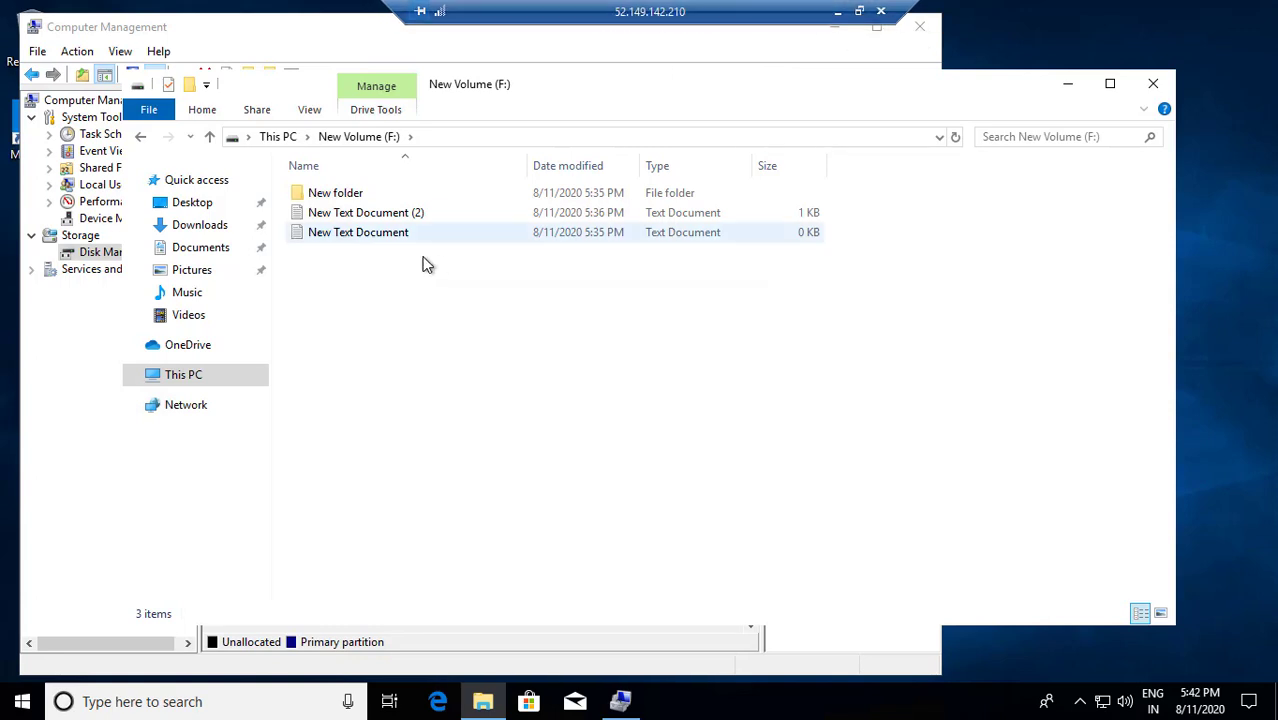
# Return to This PC, open its system properties to check the computer name, and minimize the remote session
pyautogui.click(277, 136)
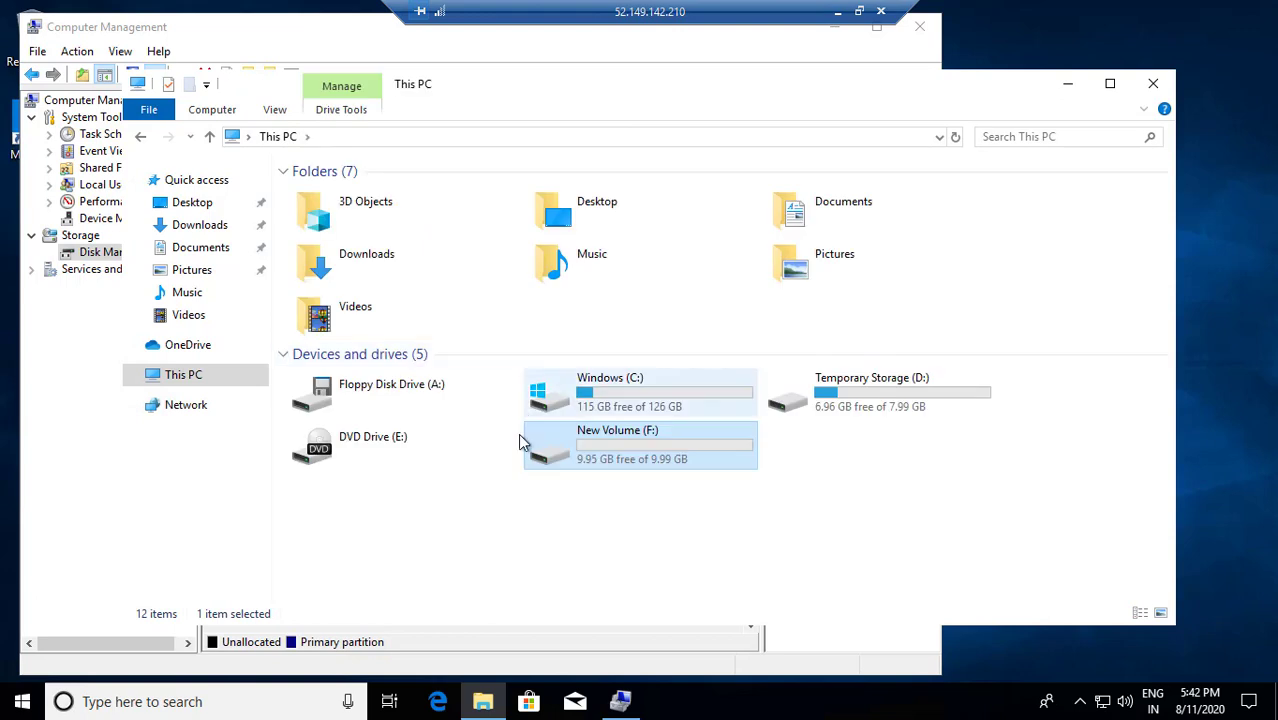
pyautogui.rightClick(227, 380)
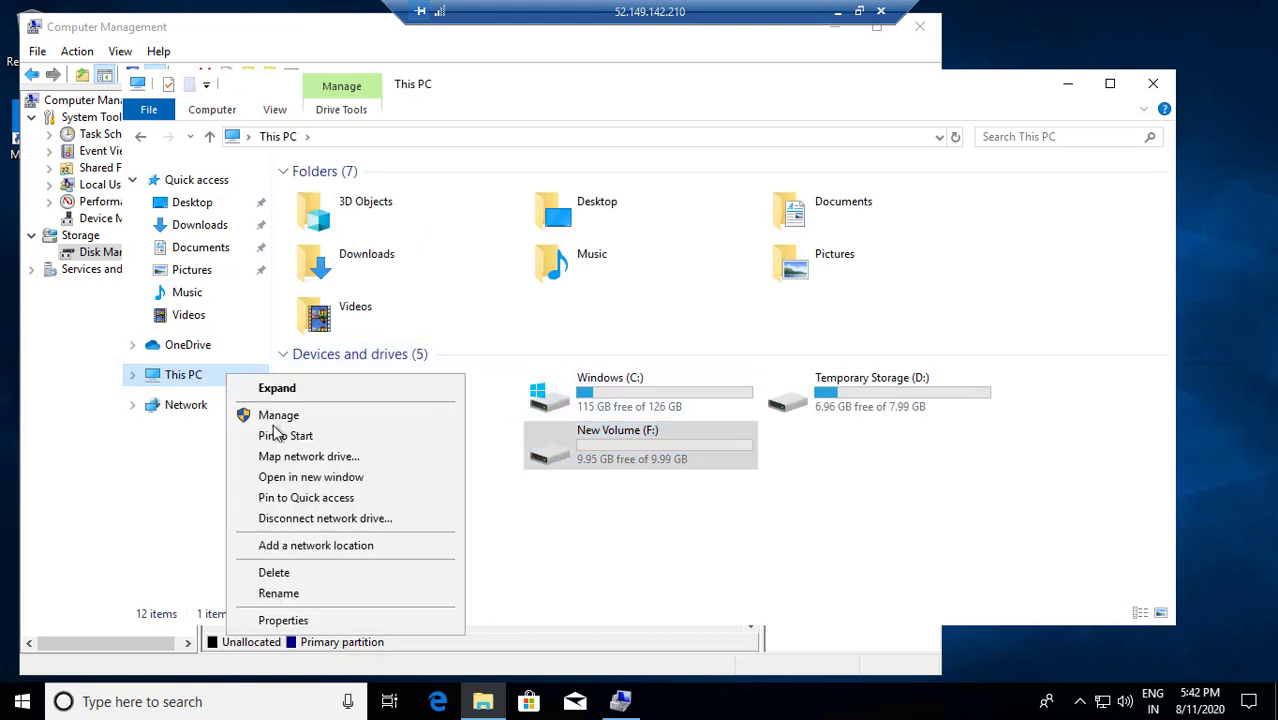
pyautogui.click(330, 619)
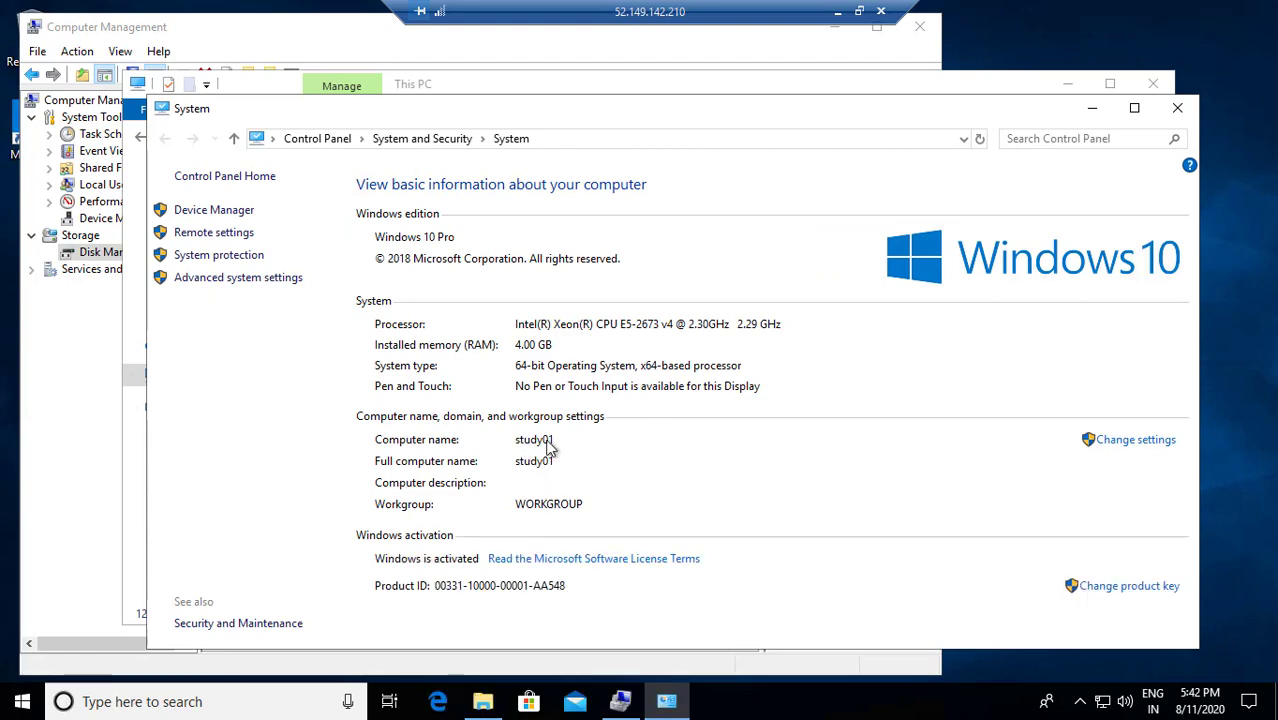
pyautogui.click(836, 22)
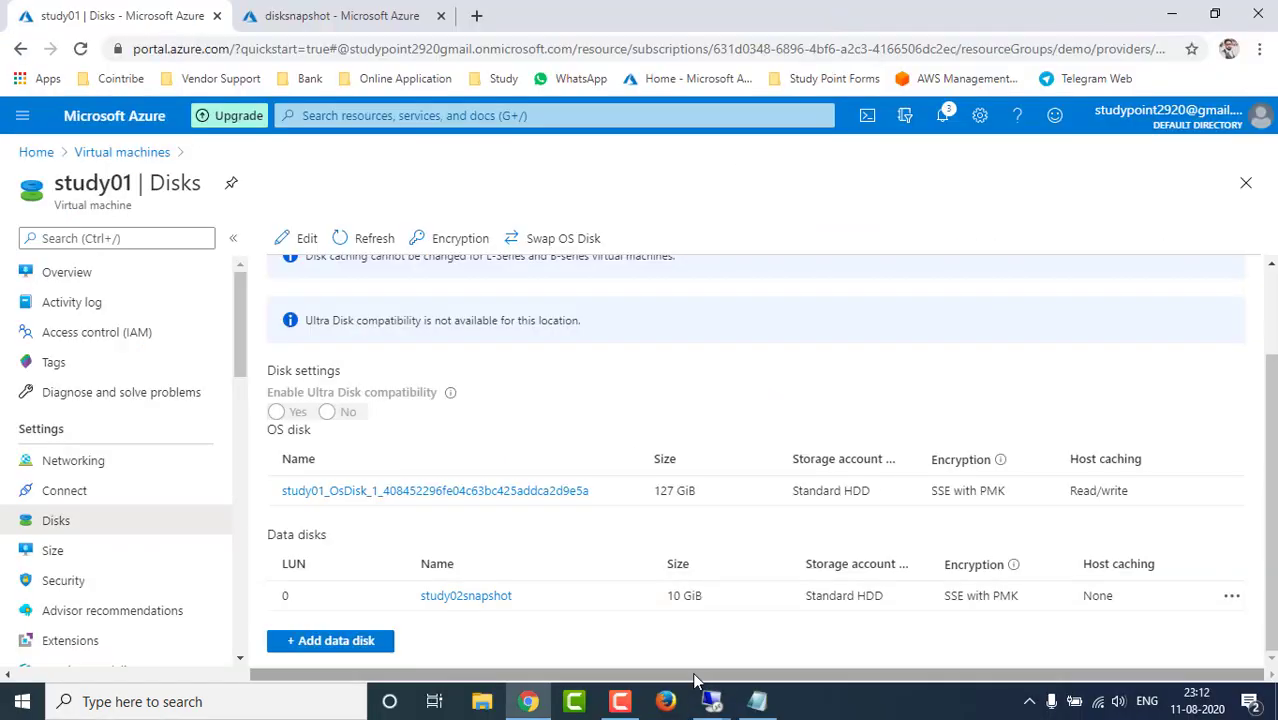
# Switch to study02's remote desktop session, compare the files on New Volume (F:), and check the computer name in its system properties
pyautogui.moveTo(711, 701)
pyautogui.moveTo(770, 624)
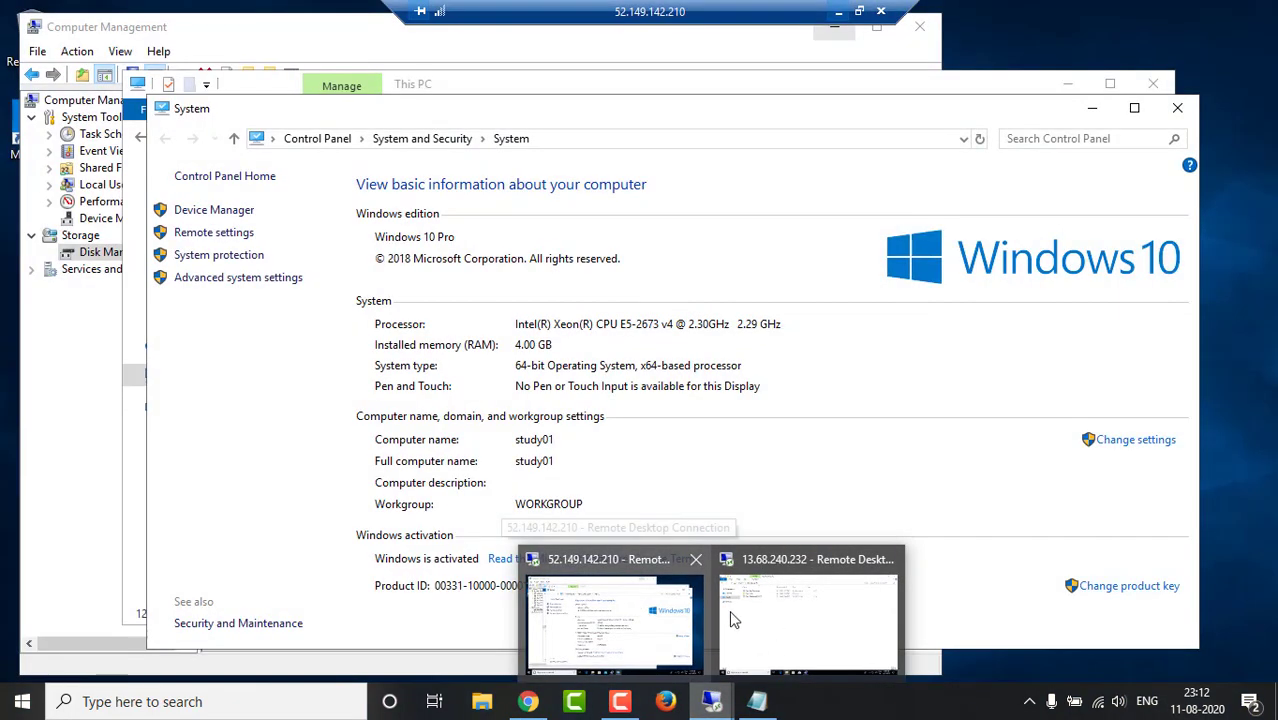
pyautogui.click(793, 631)
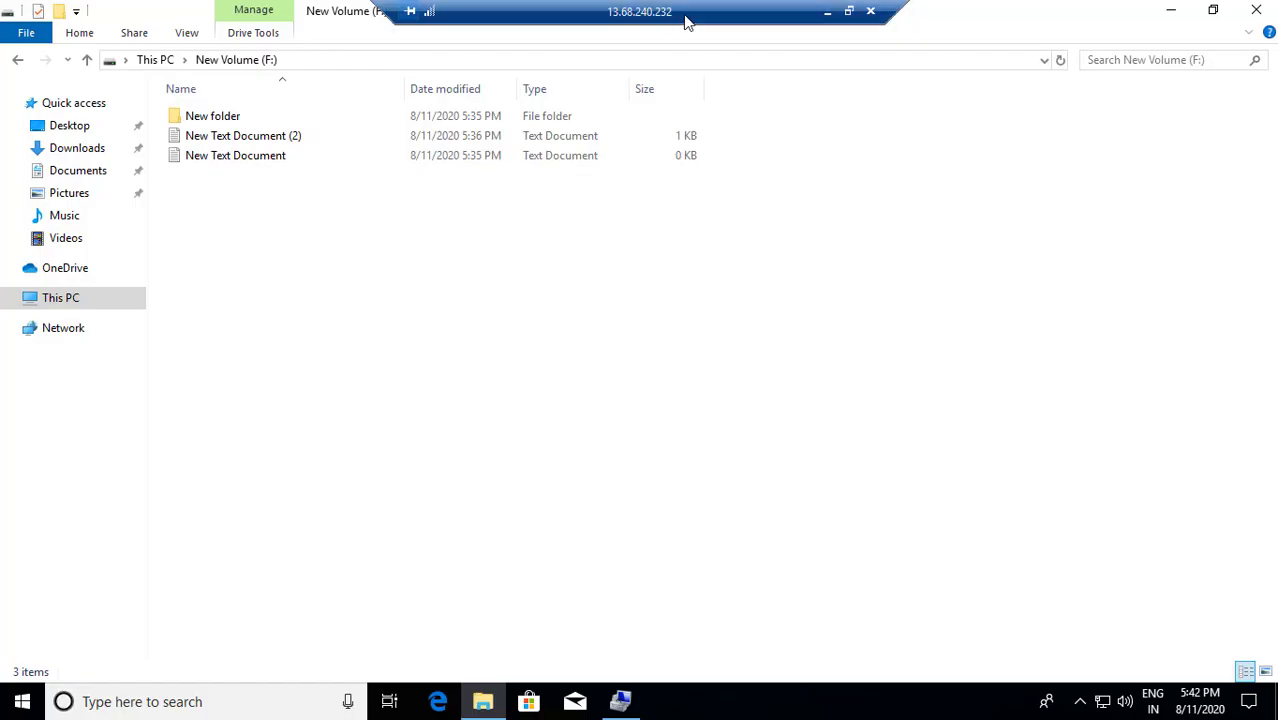
pyautogui.rightClick(113, 306)
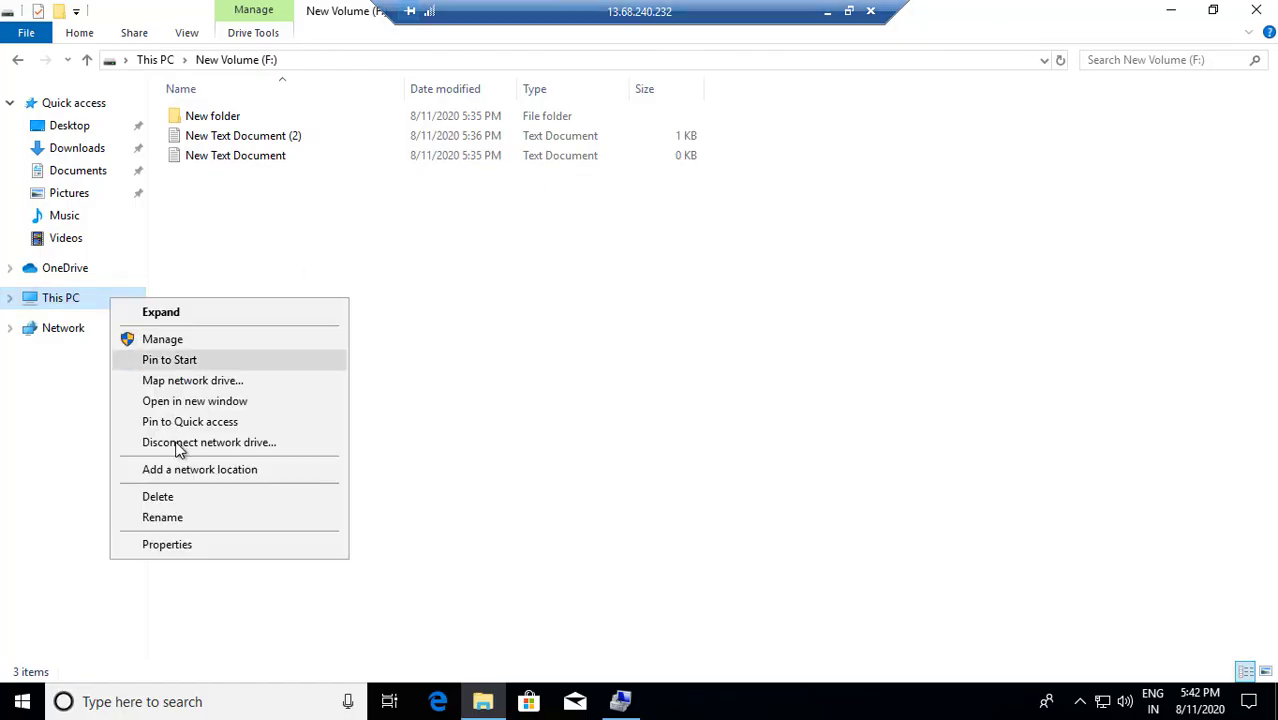
pyautogui.click(220, 543)
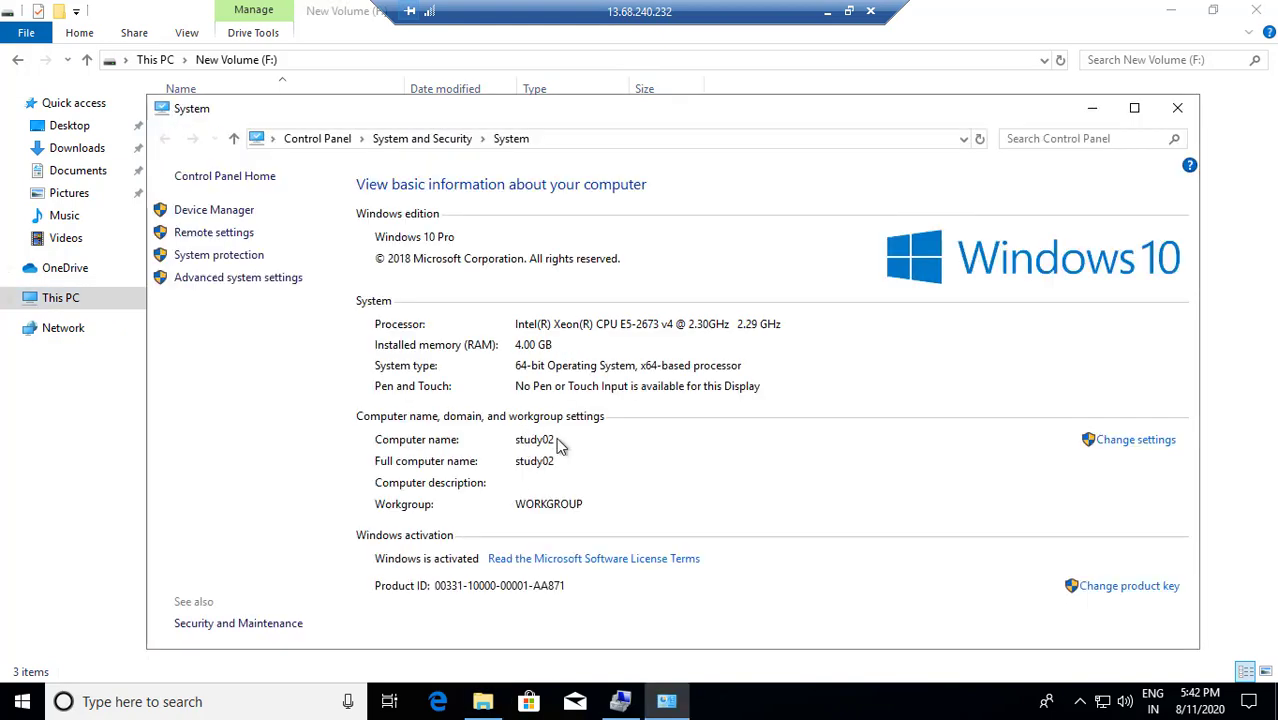
pyautogui.click(1180, 110)
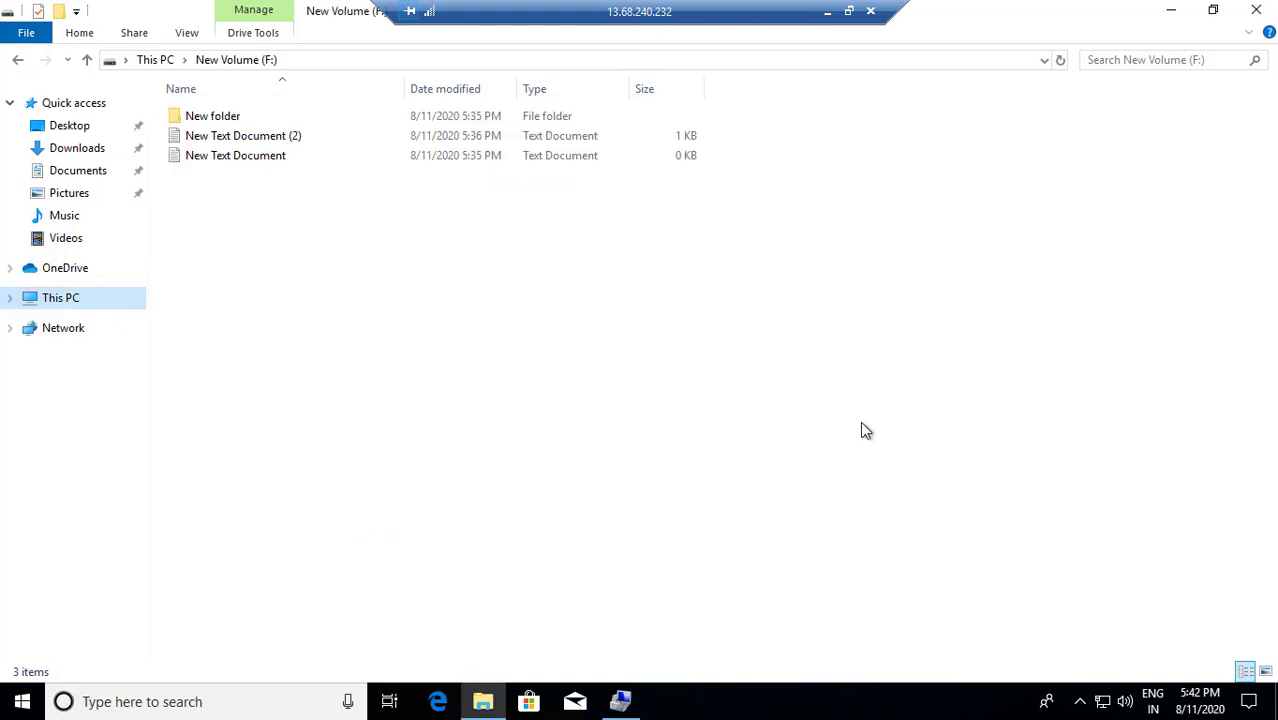